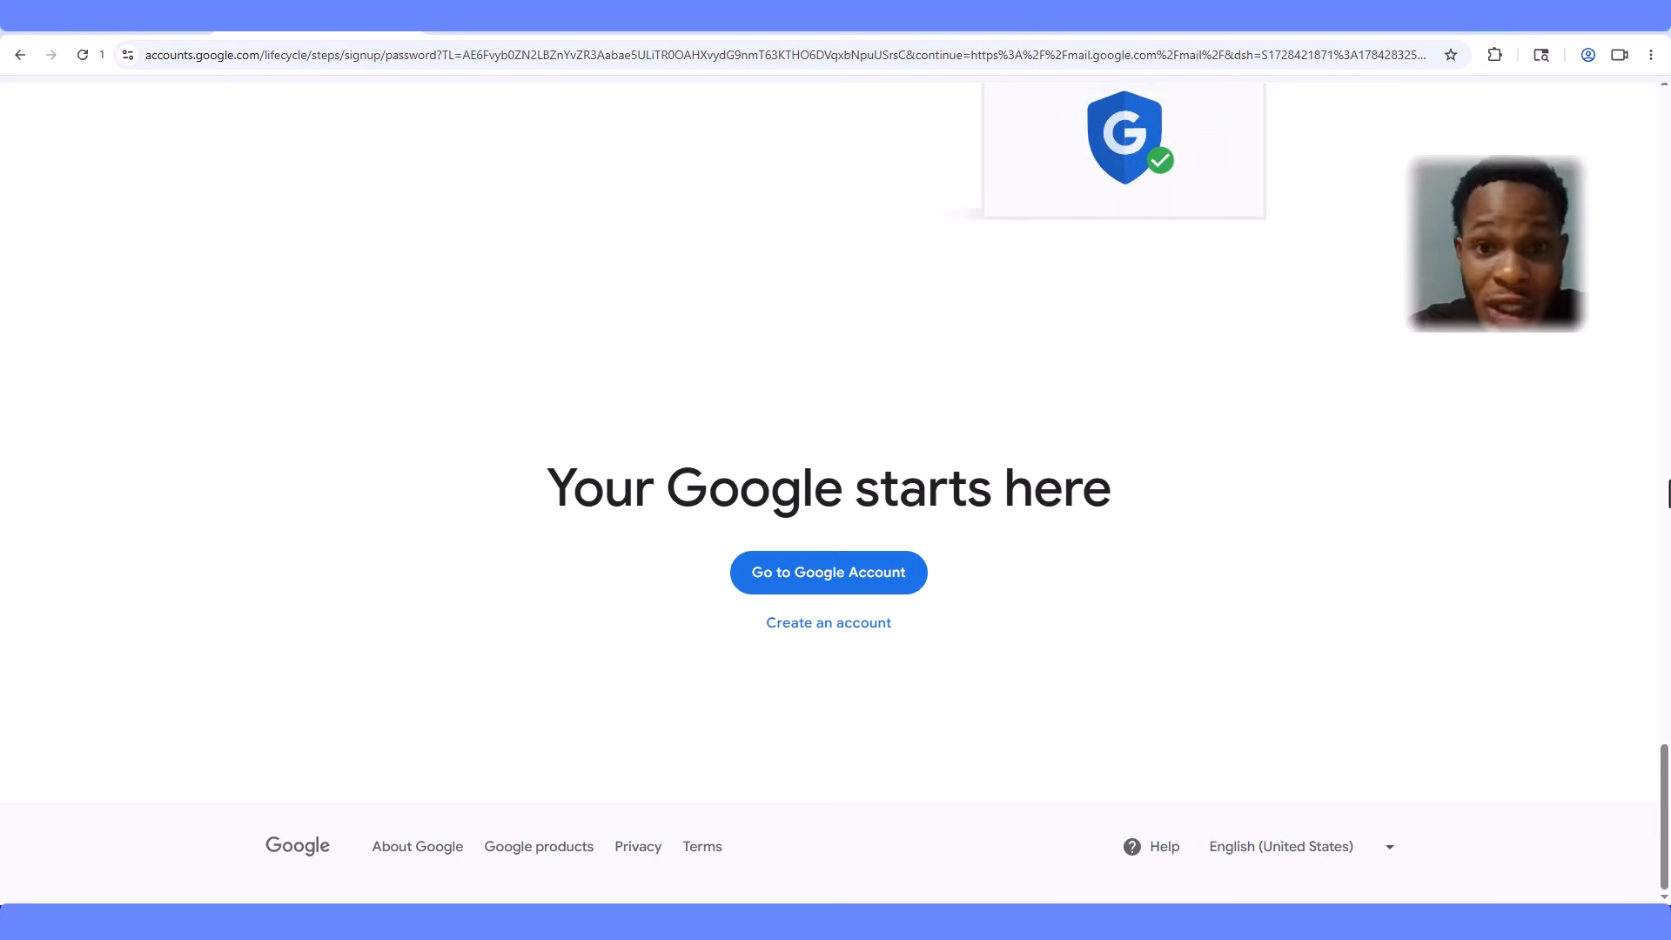
- Launch the Gmail Account 1 profile from the AdsPower Profiles list
{"action": "left_click", "coordinate": [810, 592]}
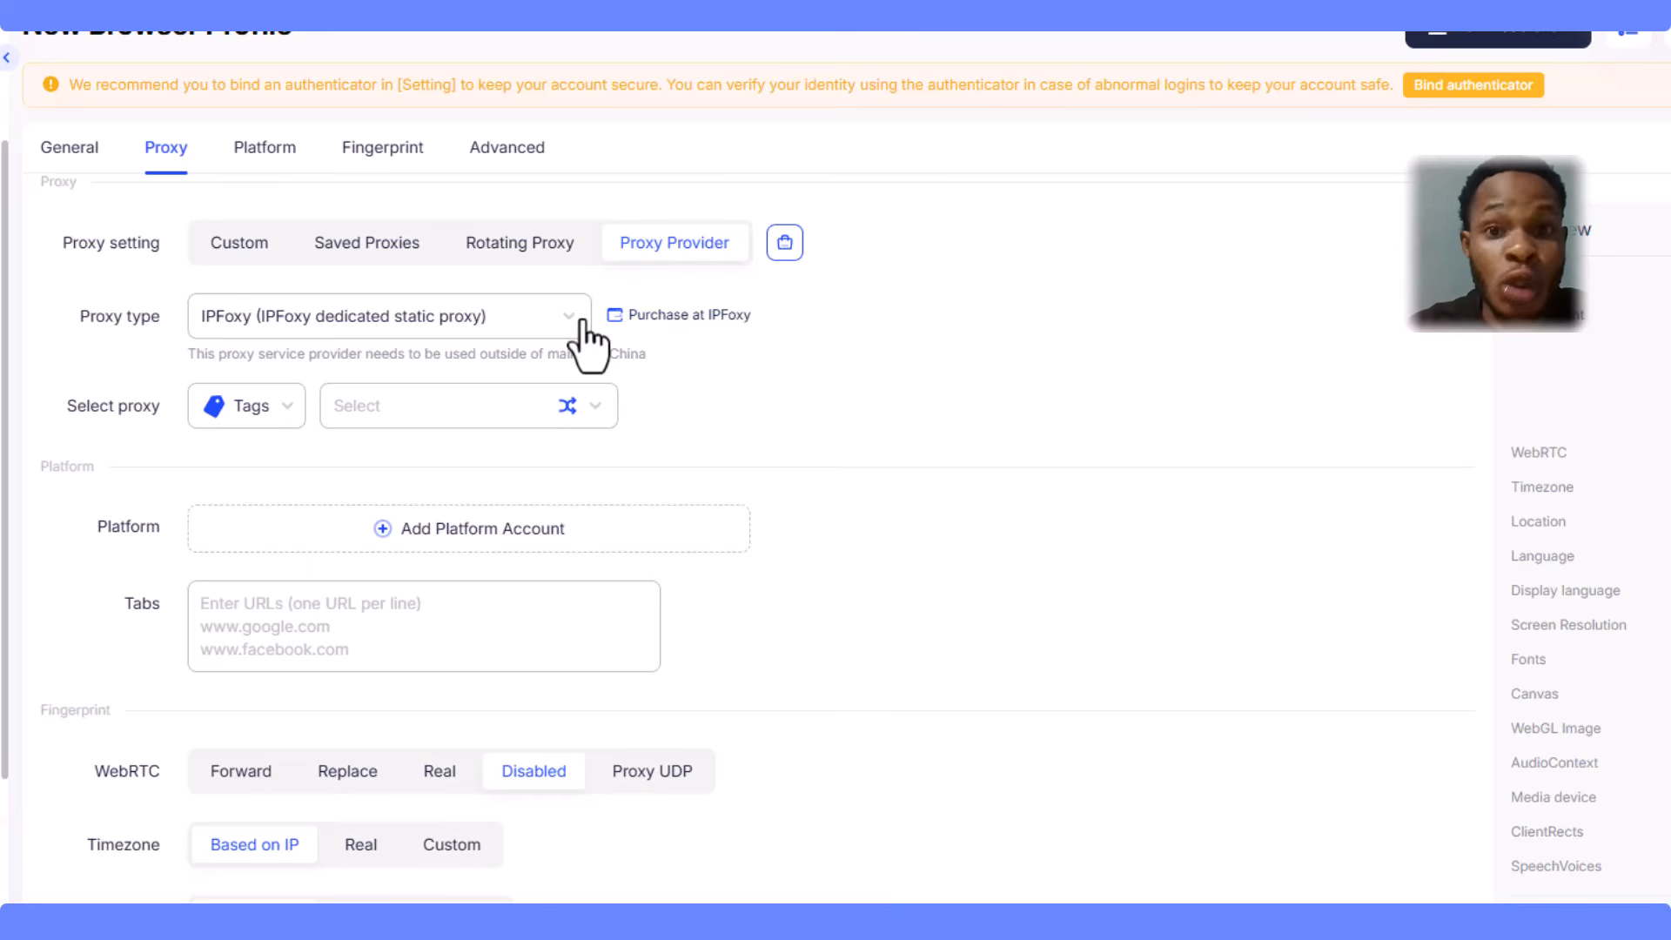
{"action": "left_click", "coordinate": [552, 332]}
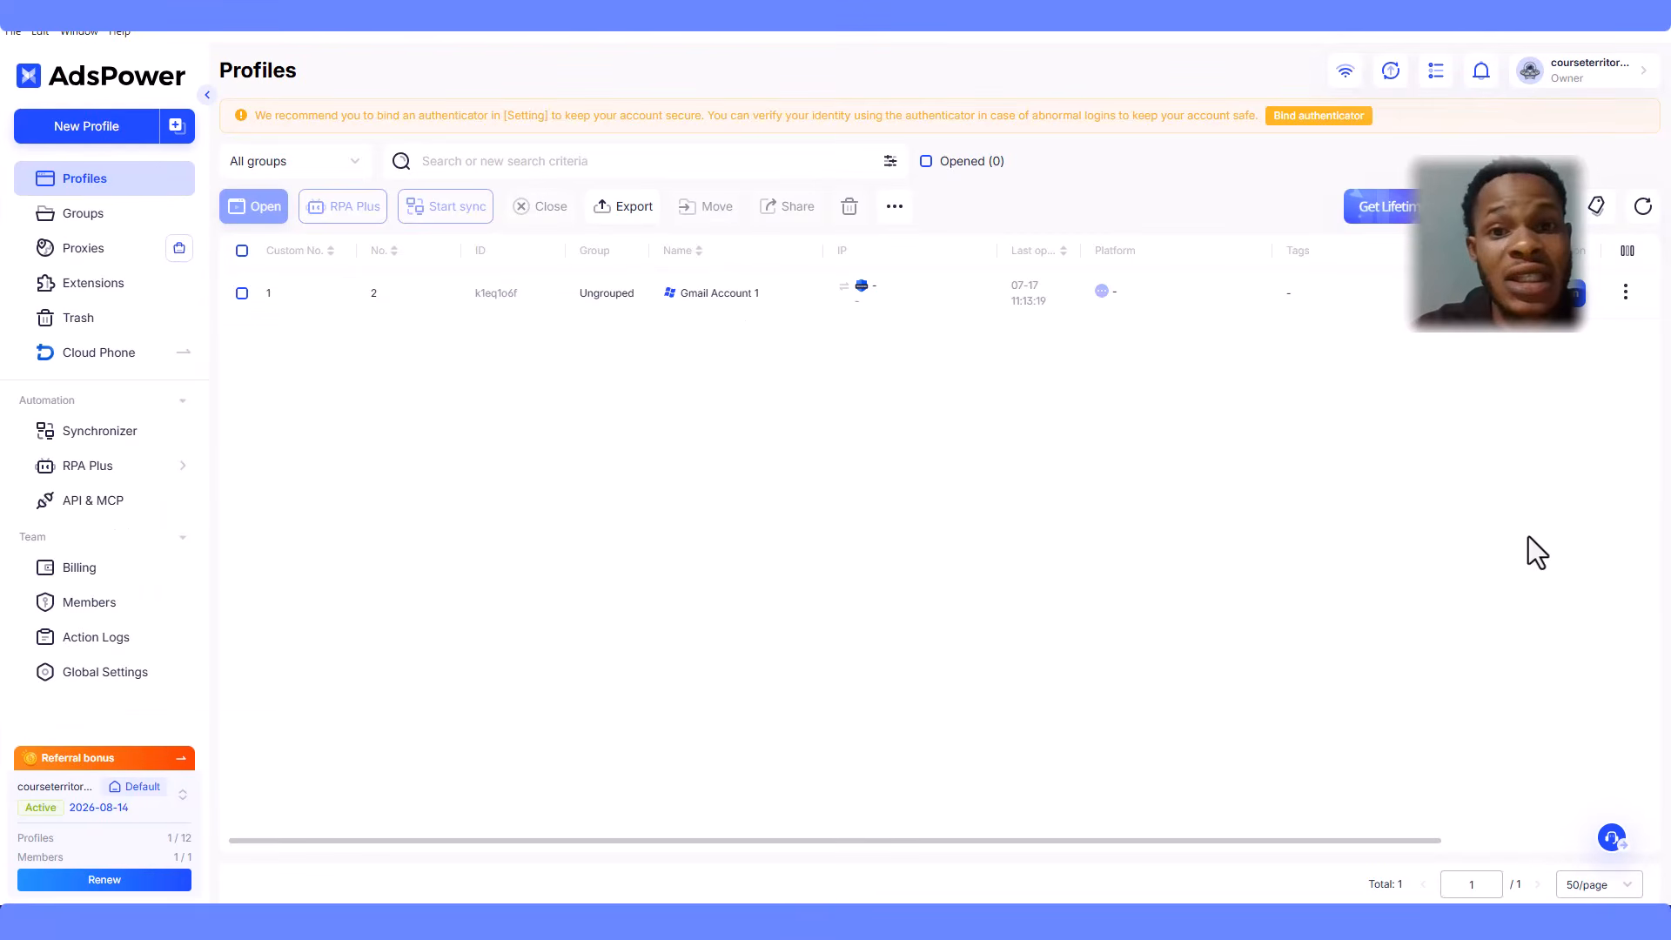
{"action": "left_click", "coordinate": [1573, 303]}
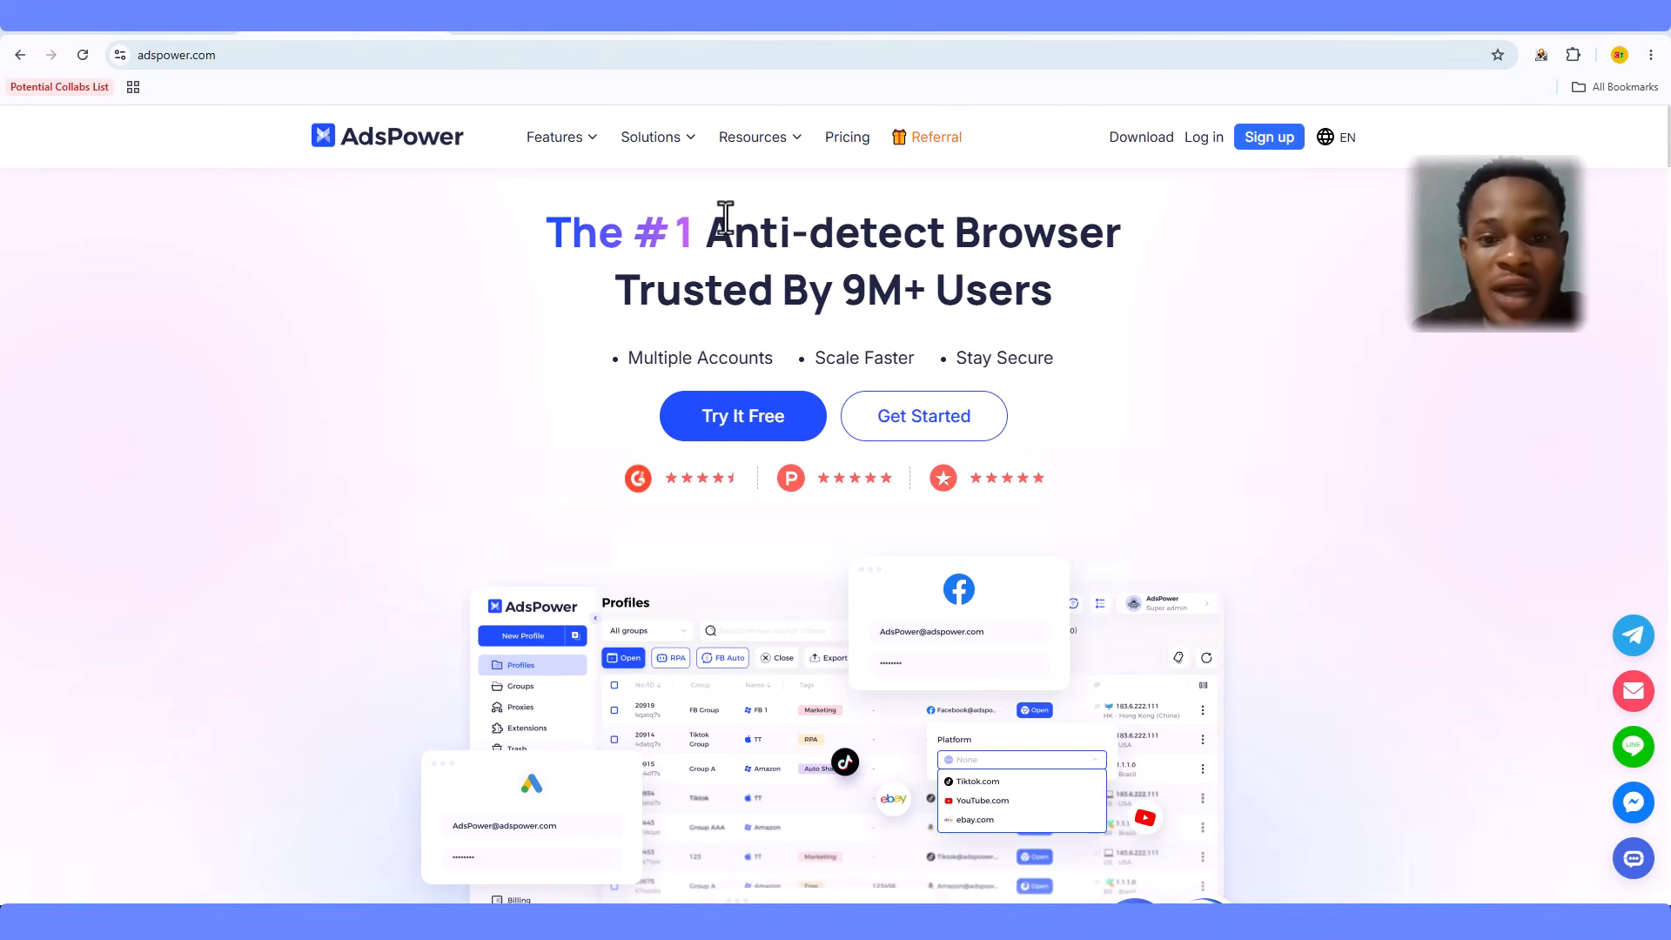
- Highlight the adspower.com headline and the Scale Faster benefit, then bring up the Features menu
{"action": "left_click_drag", "start_coordinate": [734, 230], "coordinate": [1084, 295]}
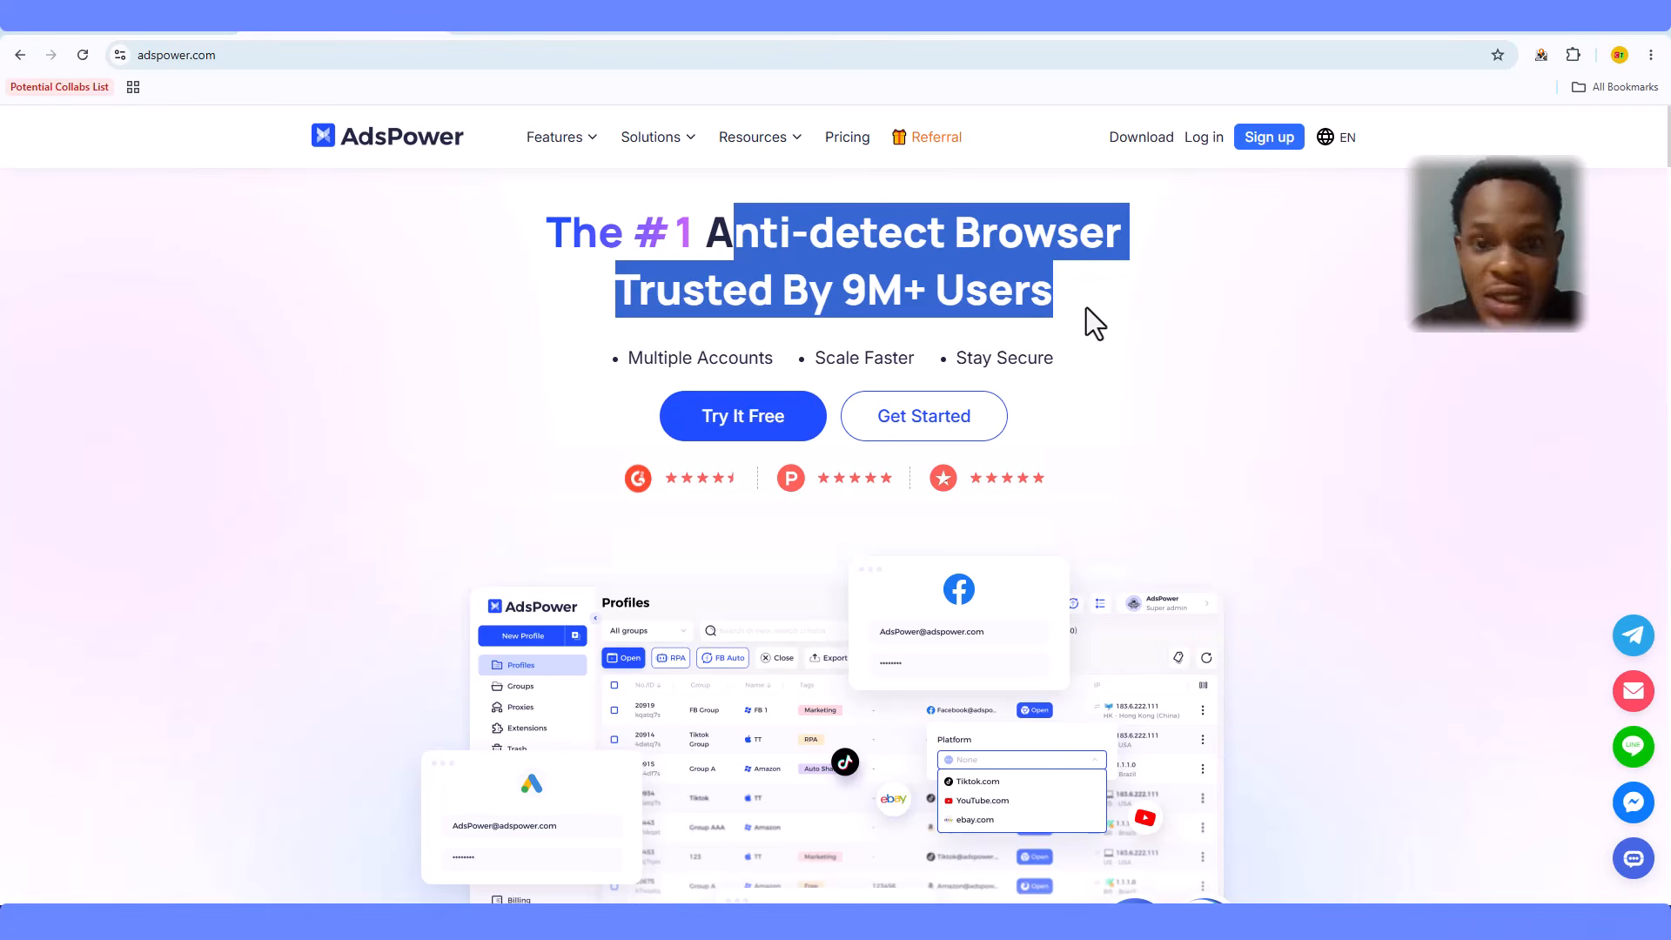
{"action": "left_click", "coordinate": [1086, 308]}
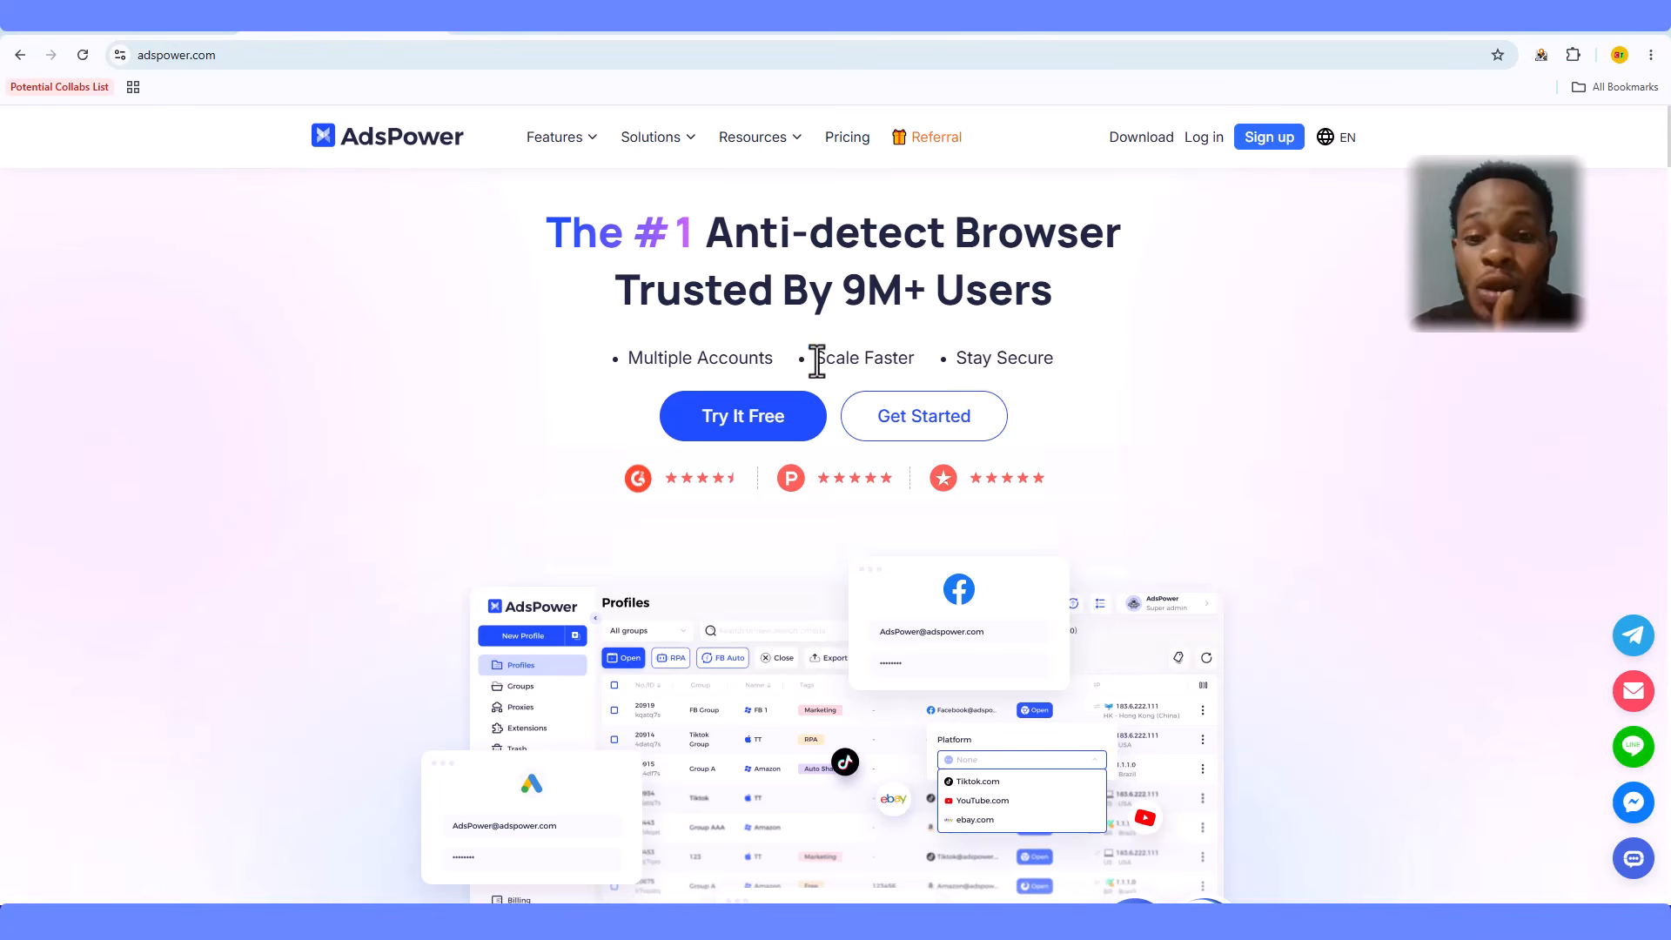
{"action": "left_click_drag", "start_coordinate": [814, 358], "coordinate": [906, 357]}
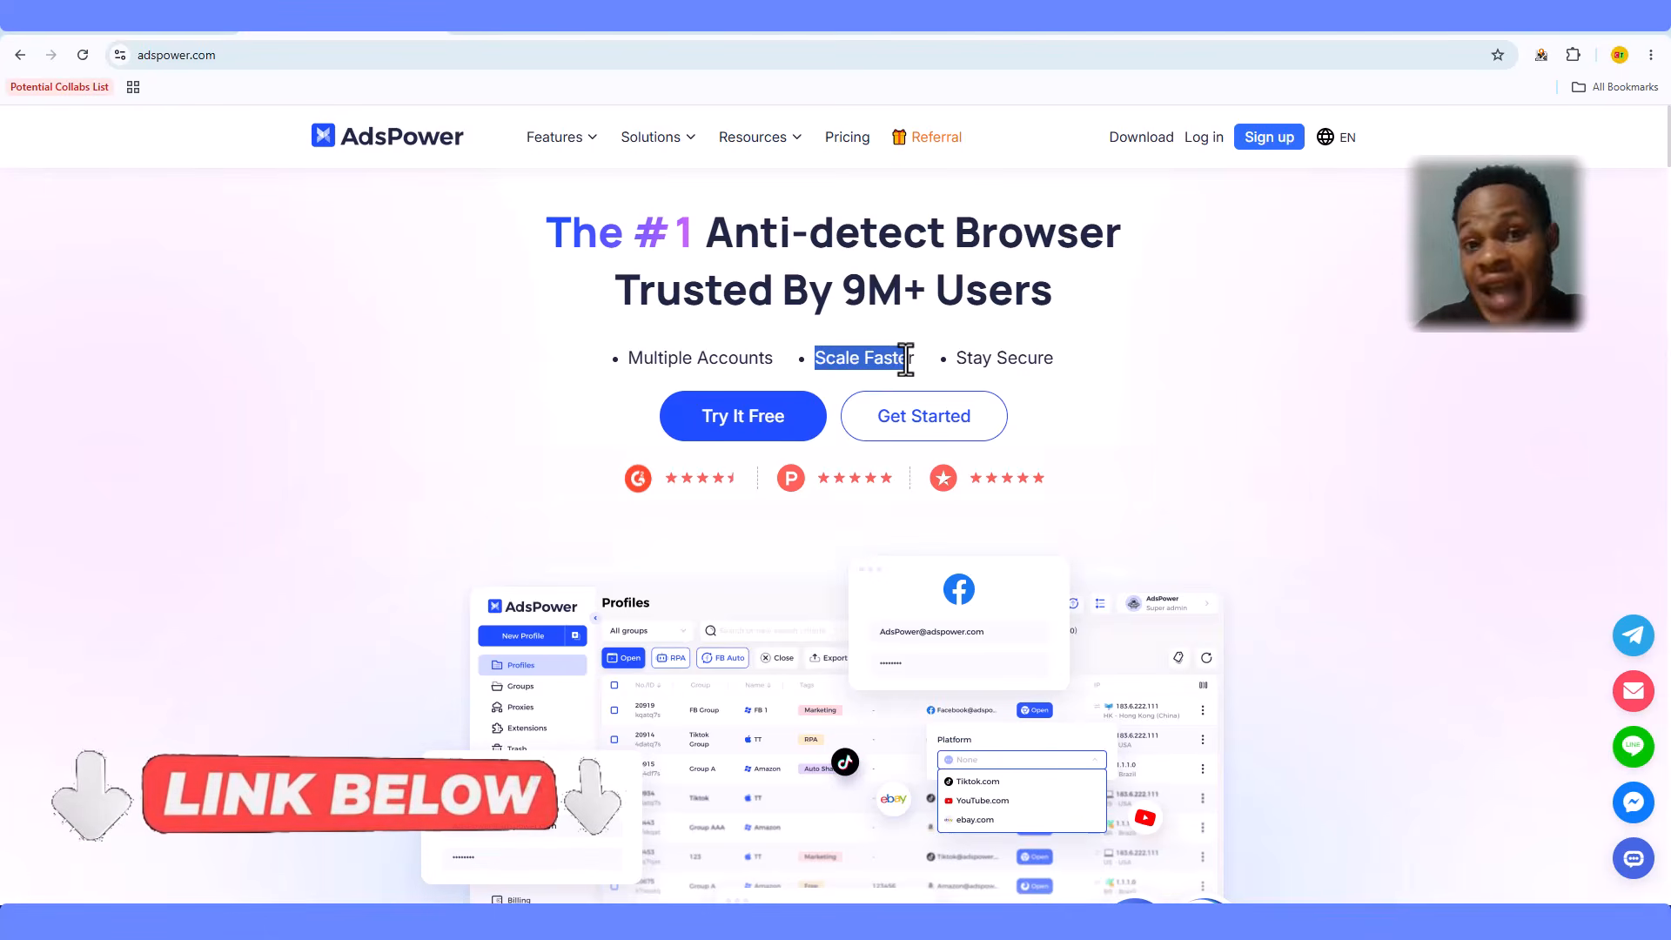
{"action": "mouse_move", "coordinate": [592, 143]}
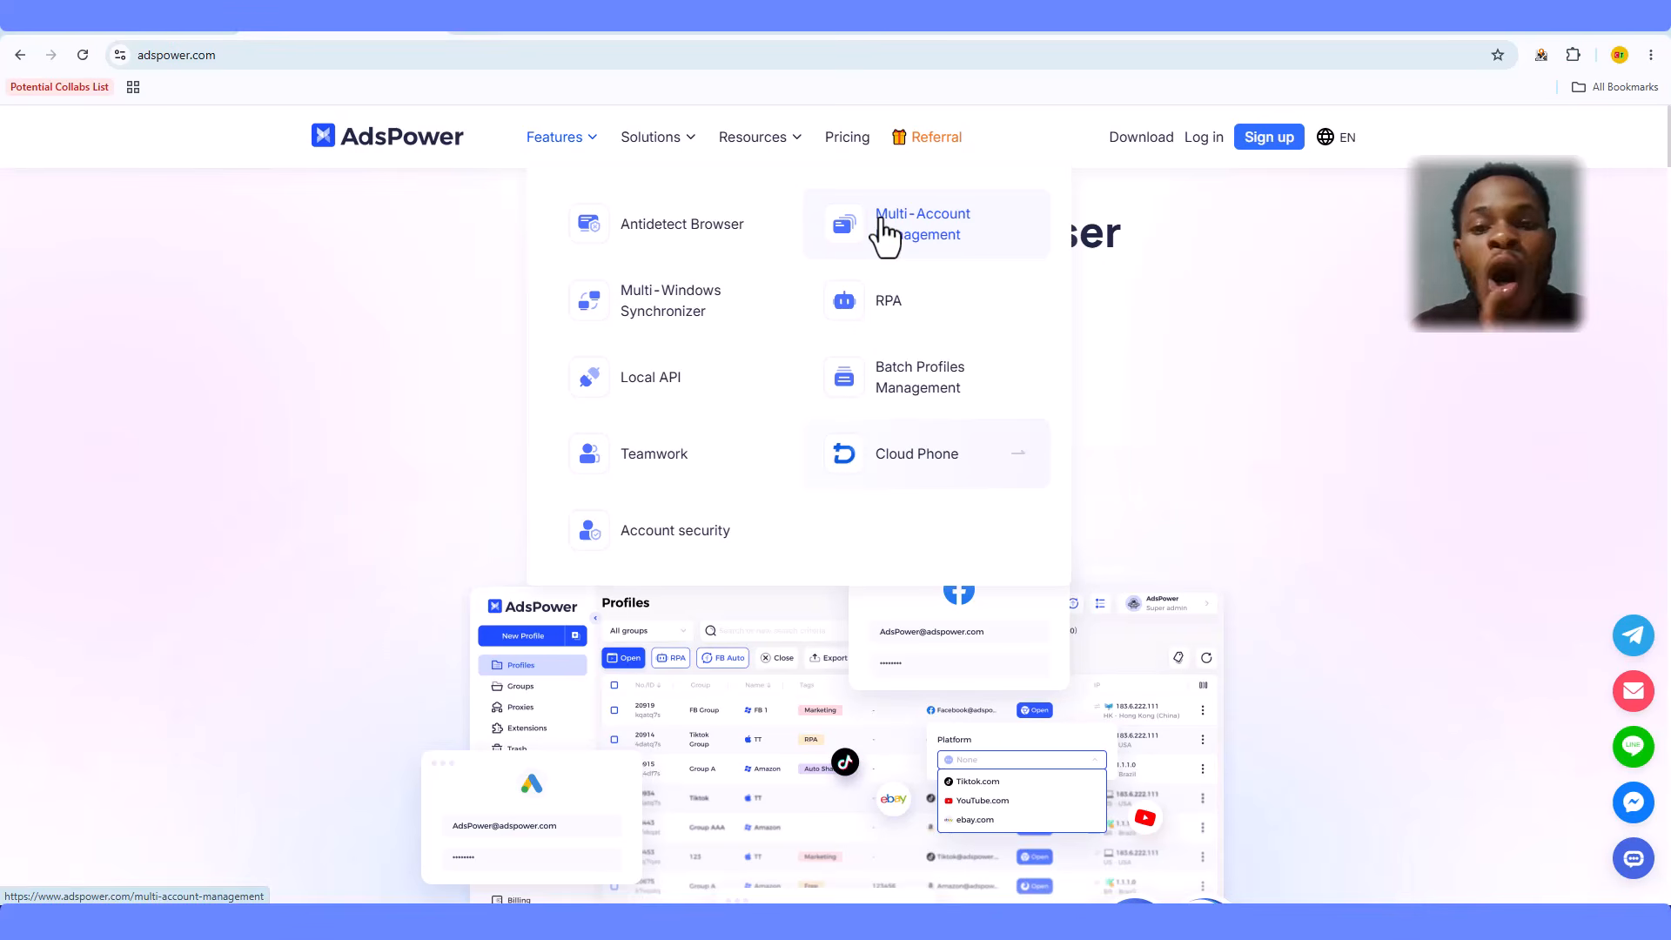
- Open the Multi-Account Management page, highlight its hero heading, and scroll through its content
{"action": "left_click", "coordinate": [929, 242]}
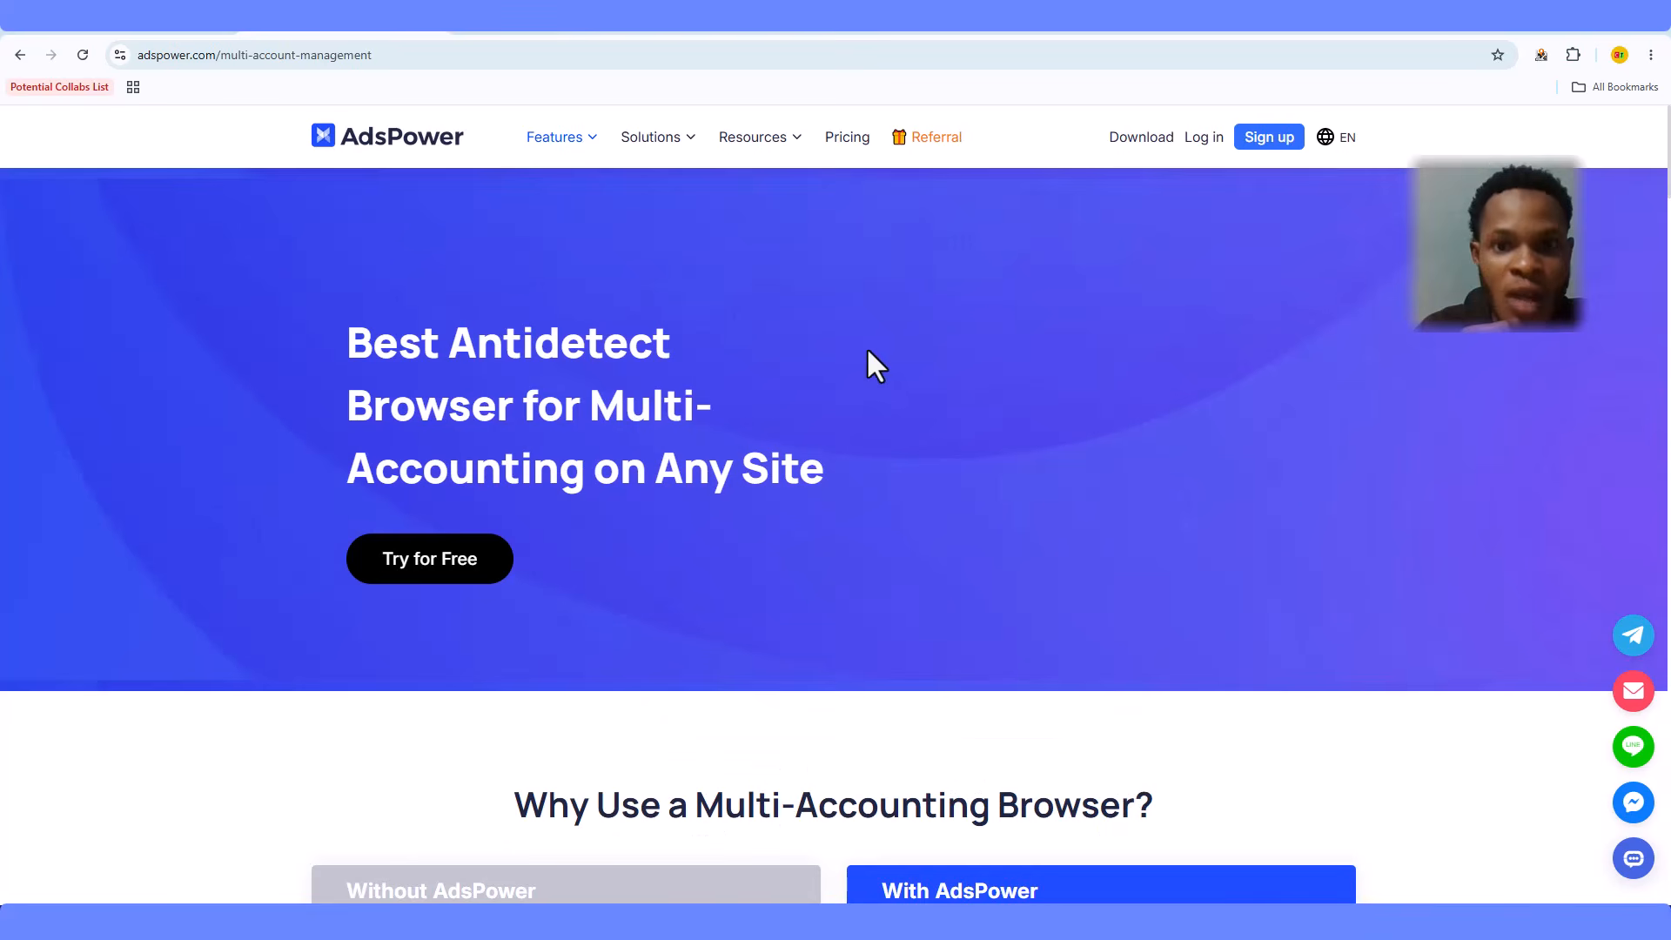
{"action": "left_click_drag", "start_coordinate": [346, 335], "coordinate": [864, 474]}
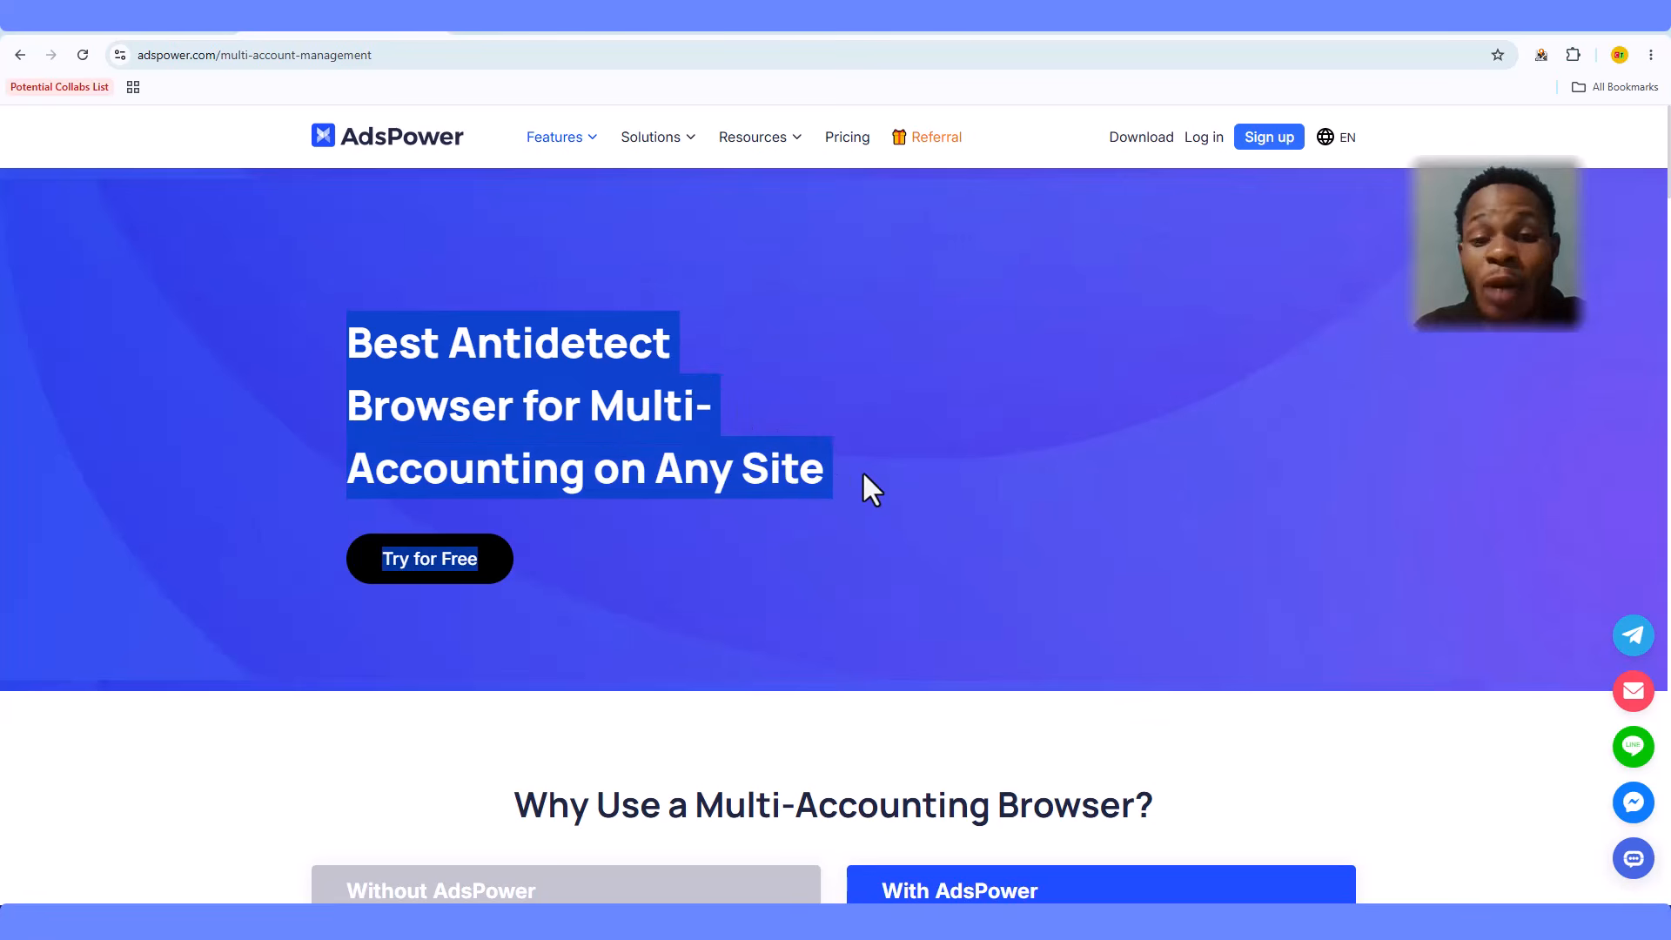
{"action": "left_click", "coordinate": [862, 475]}
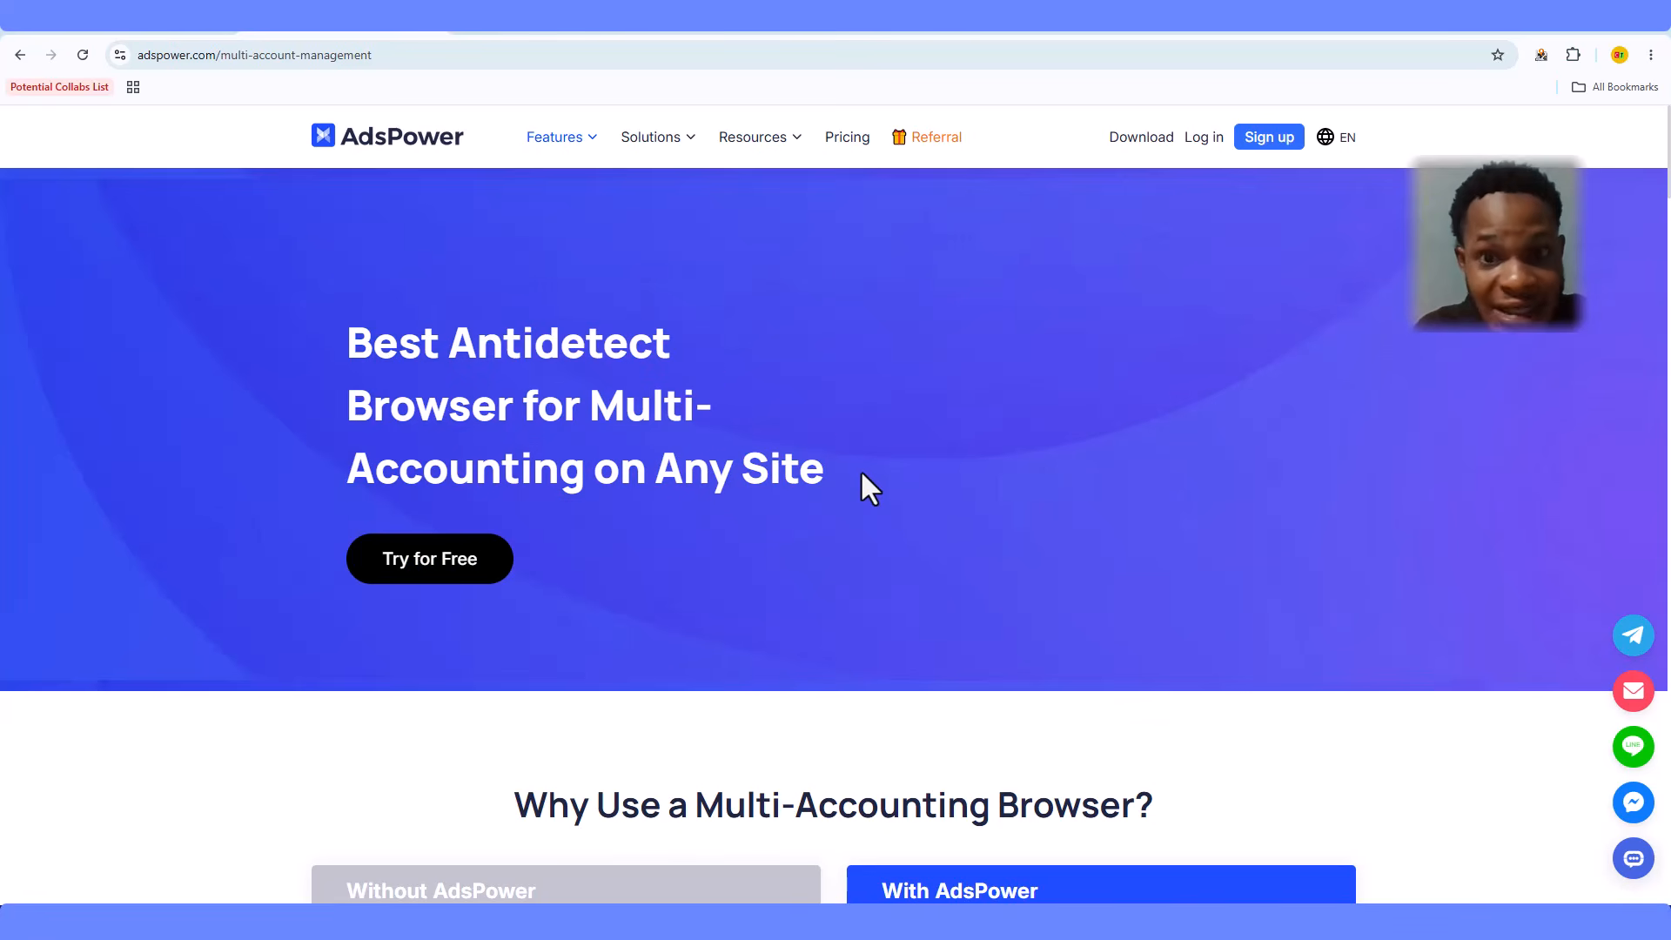
{"action": "scroll", "coordinate": [866, 466], "scroll_direction": "down", "scroll_amount": 5}
{"action": "scroll", "coordinate": [870, 452], "scroll_direction": "down", "scroll_amount": 5}
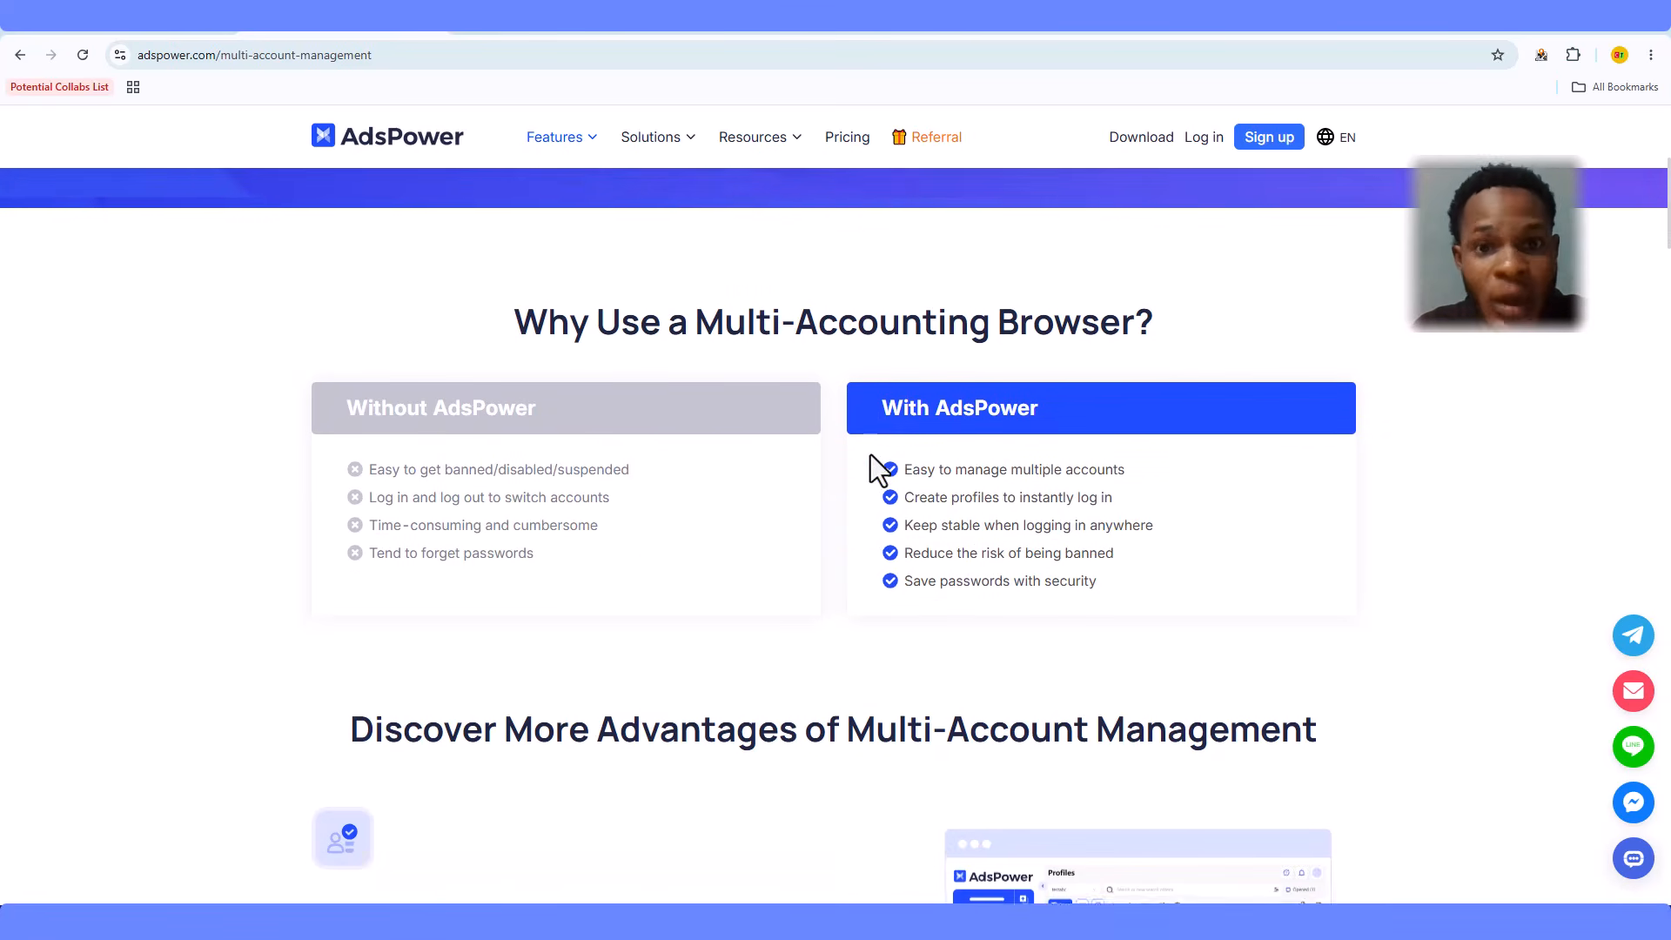
{"action": "scroll", "coordinate": [870, 455], "scroll_direction": "down", "scroll_amount": 2}
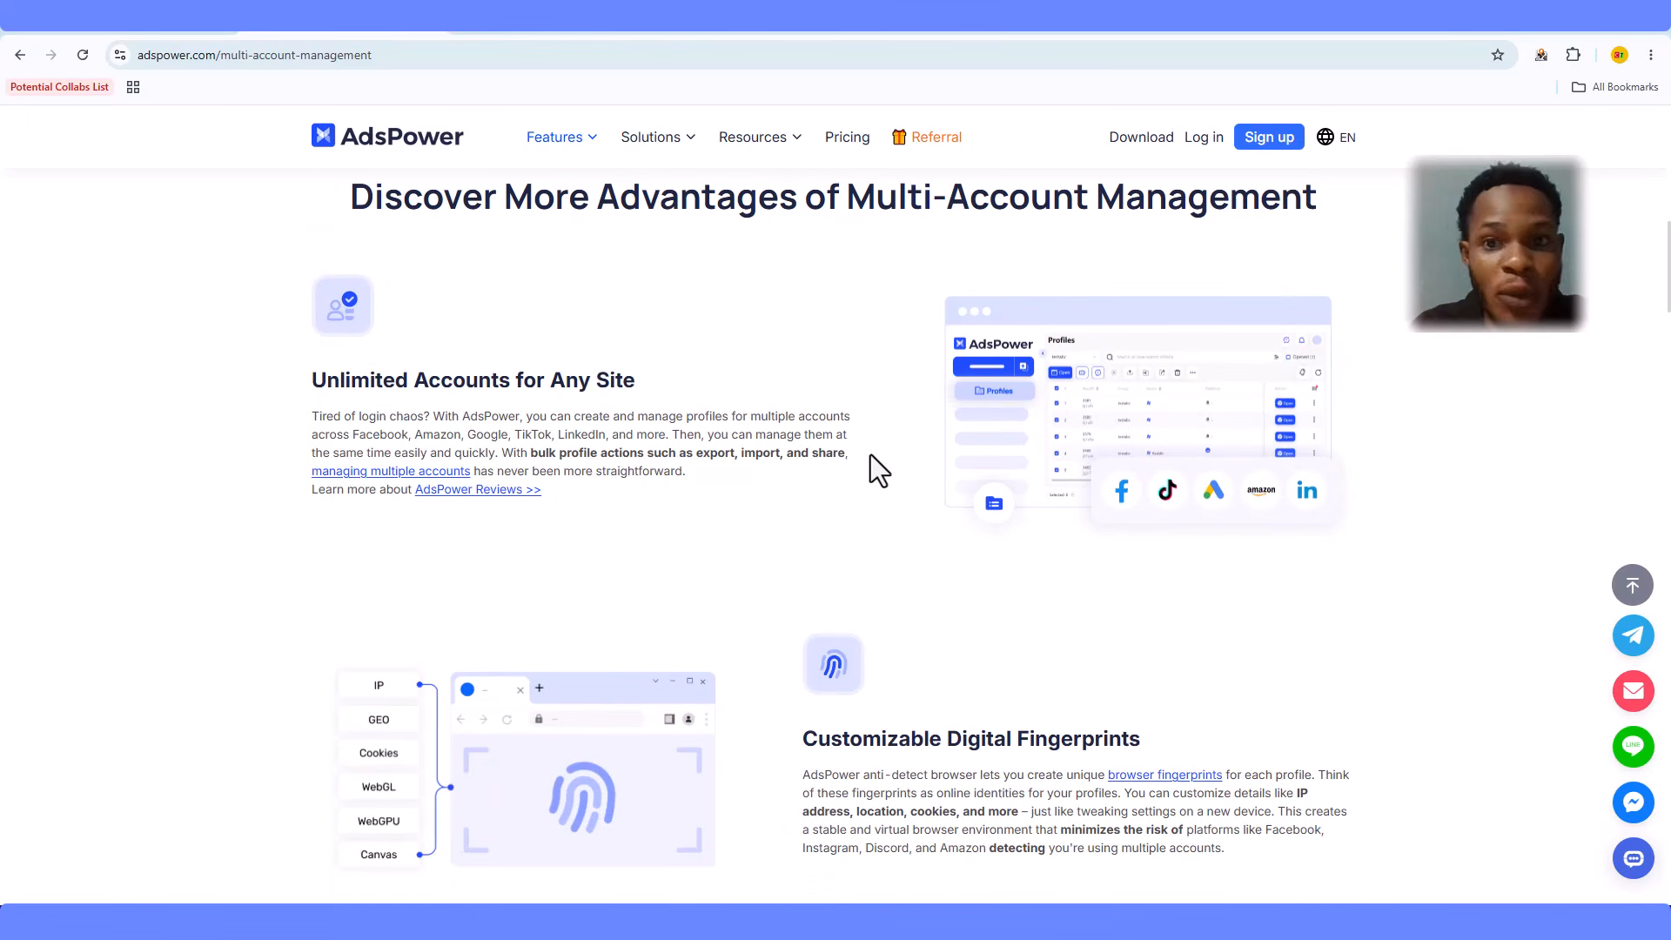
{"action": "scroll", "coordinate": [871, 455], "scroll_direction": "down", "scroll_amount": 4}
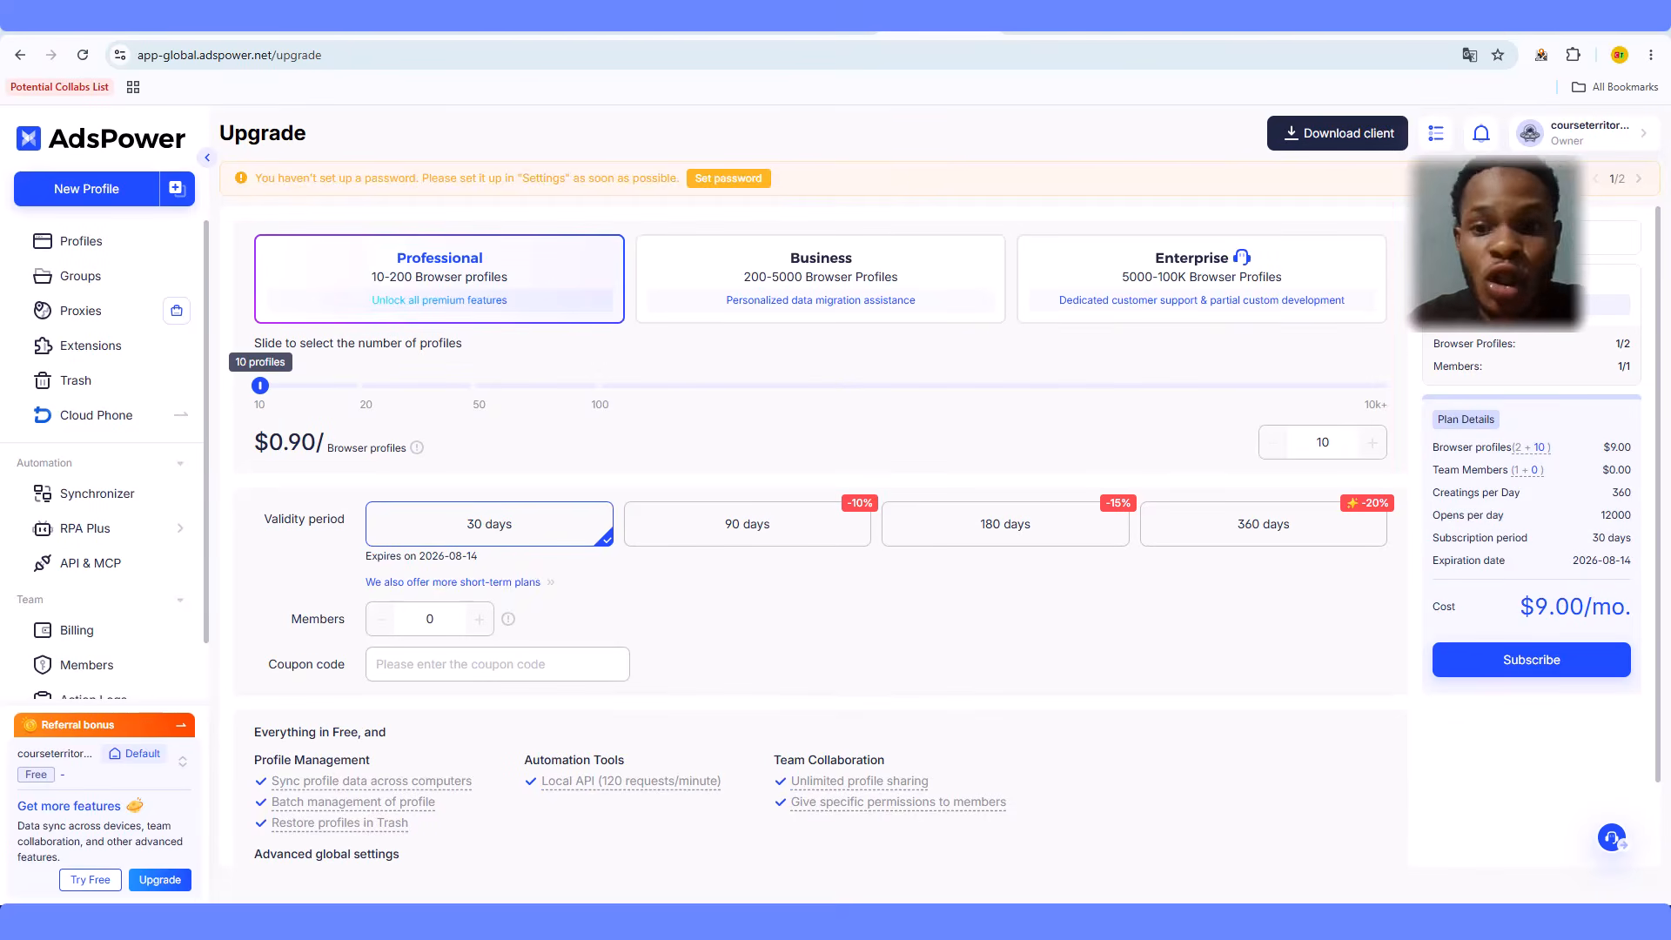
- Subscribe to the $9.00 Professional plan and pay with the USD Wallet
{"action": "left_click", "coordinate": [1555, 669]}
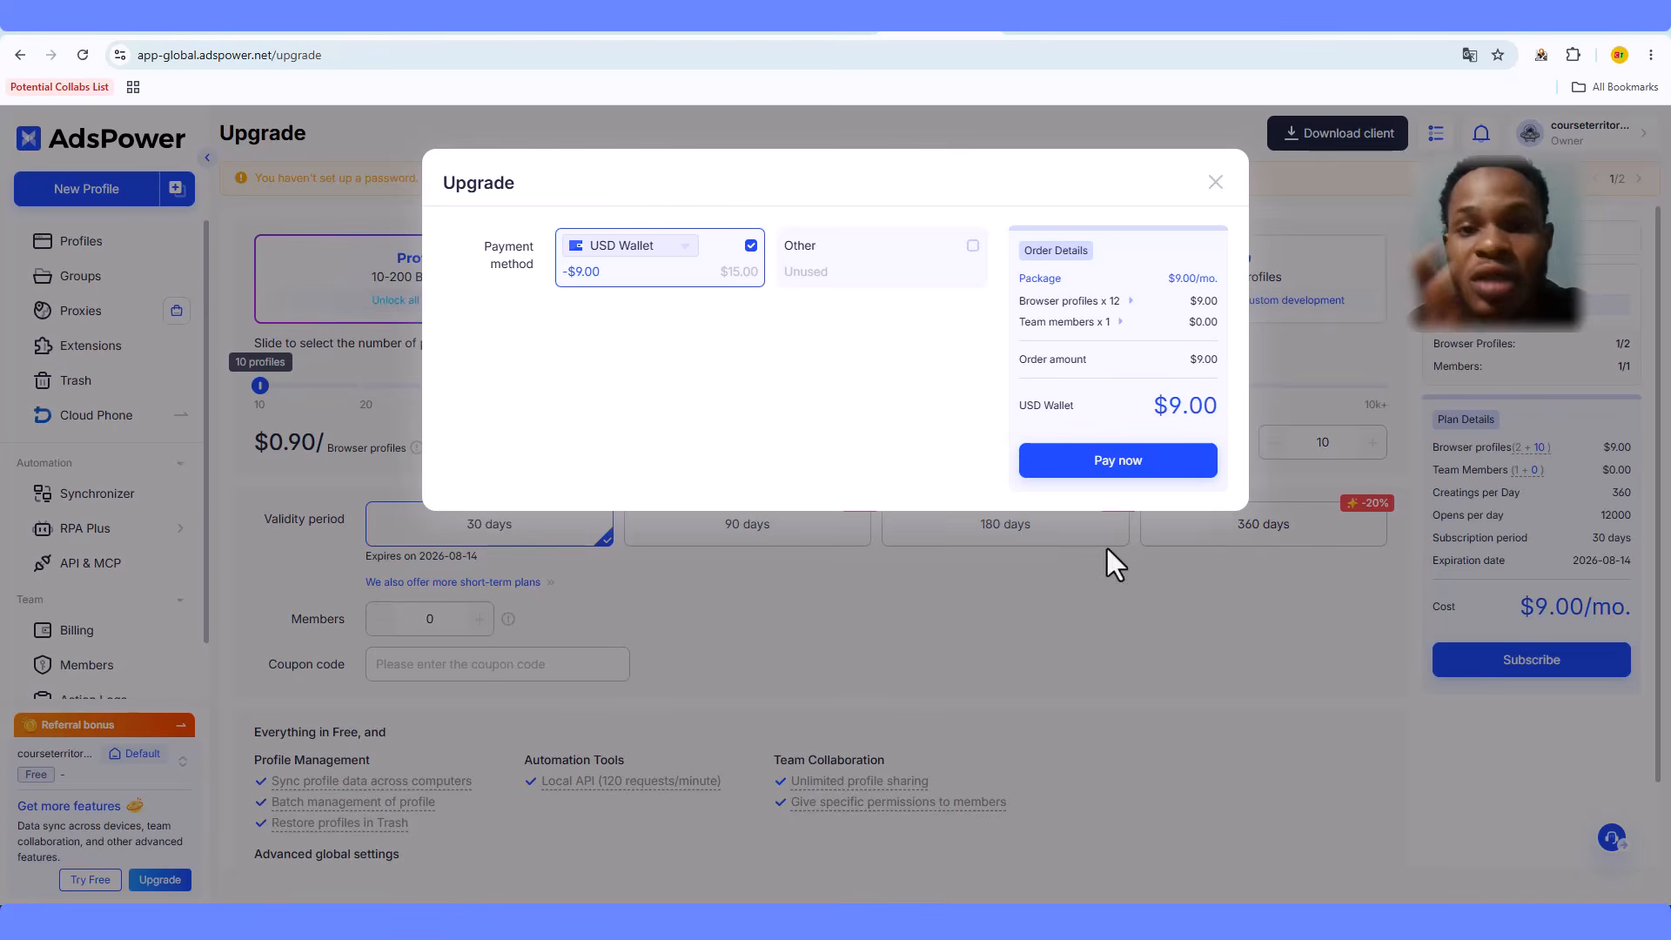
{"action": "left_click", "coordinate": [1121, 460]}
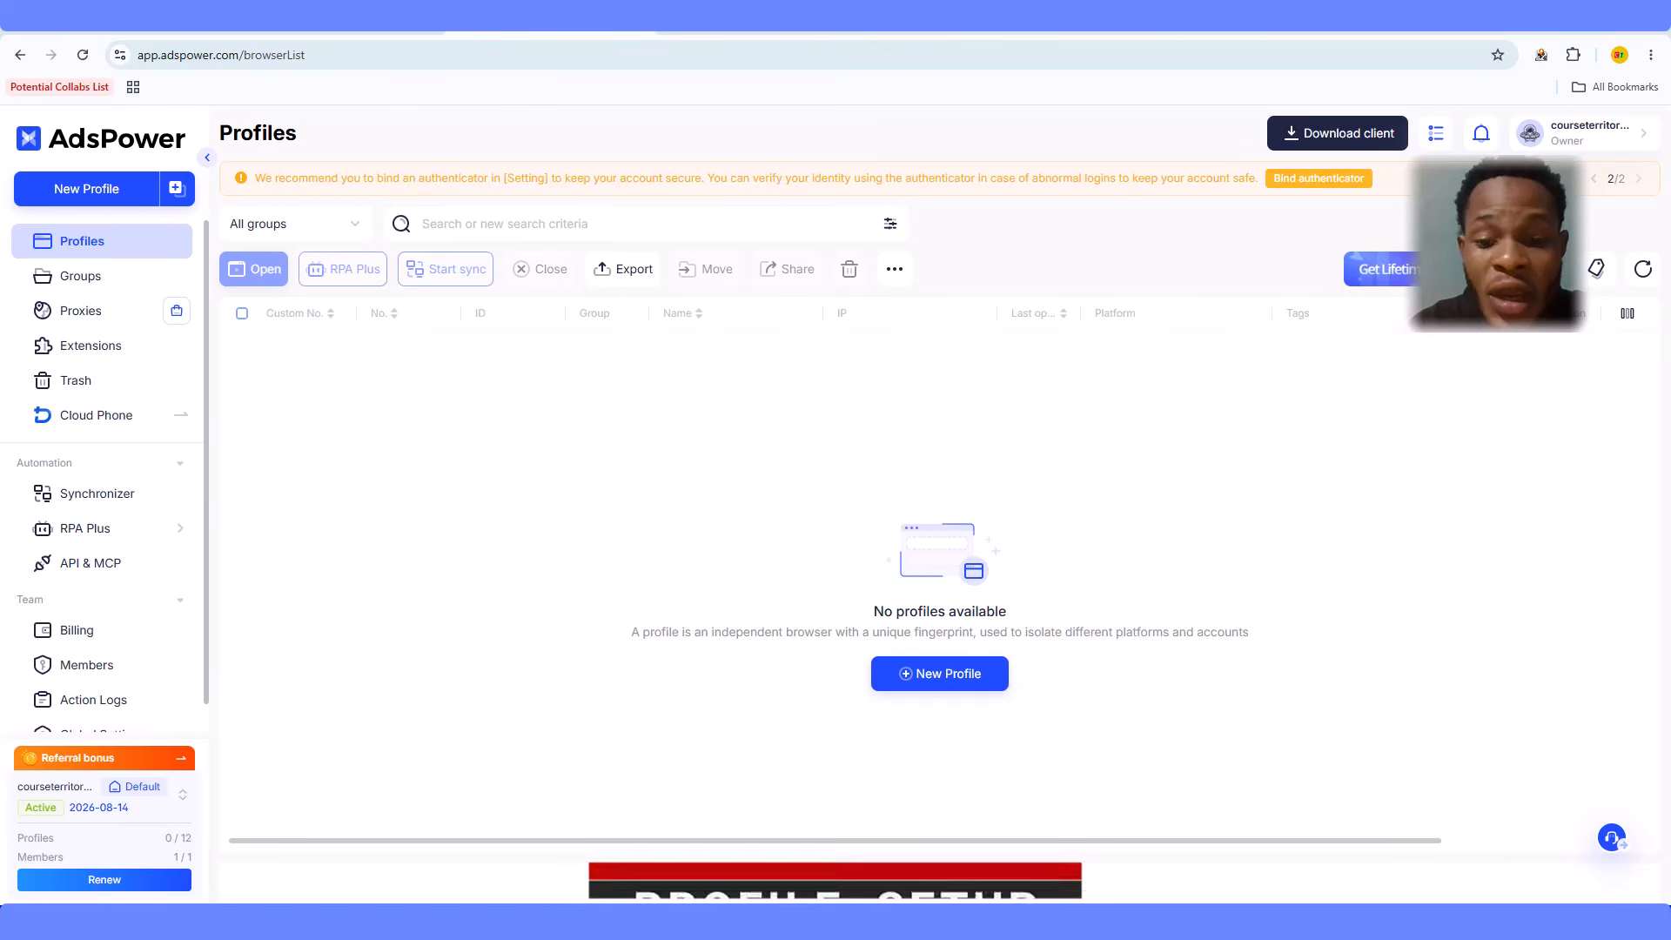
- Start a new browser profile named 'Gmail Account 1'
{"action": "left_click", "coordinate": [942, 683]}
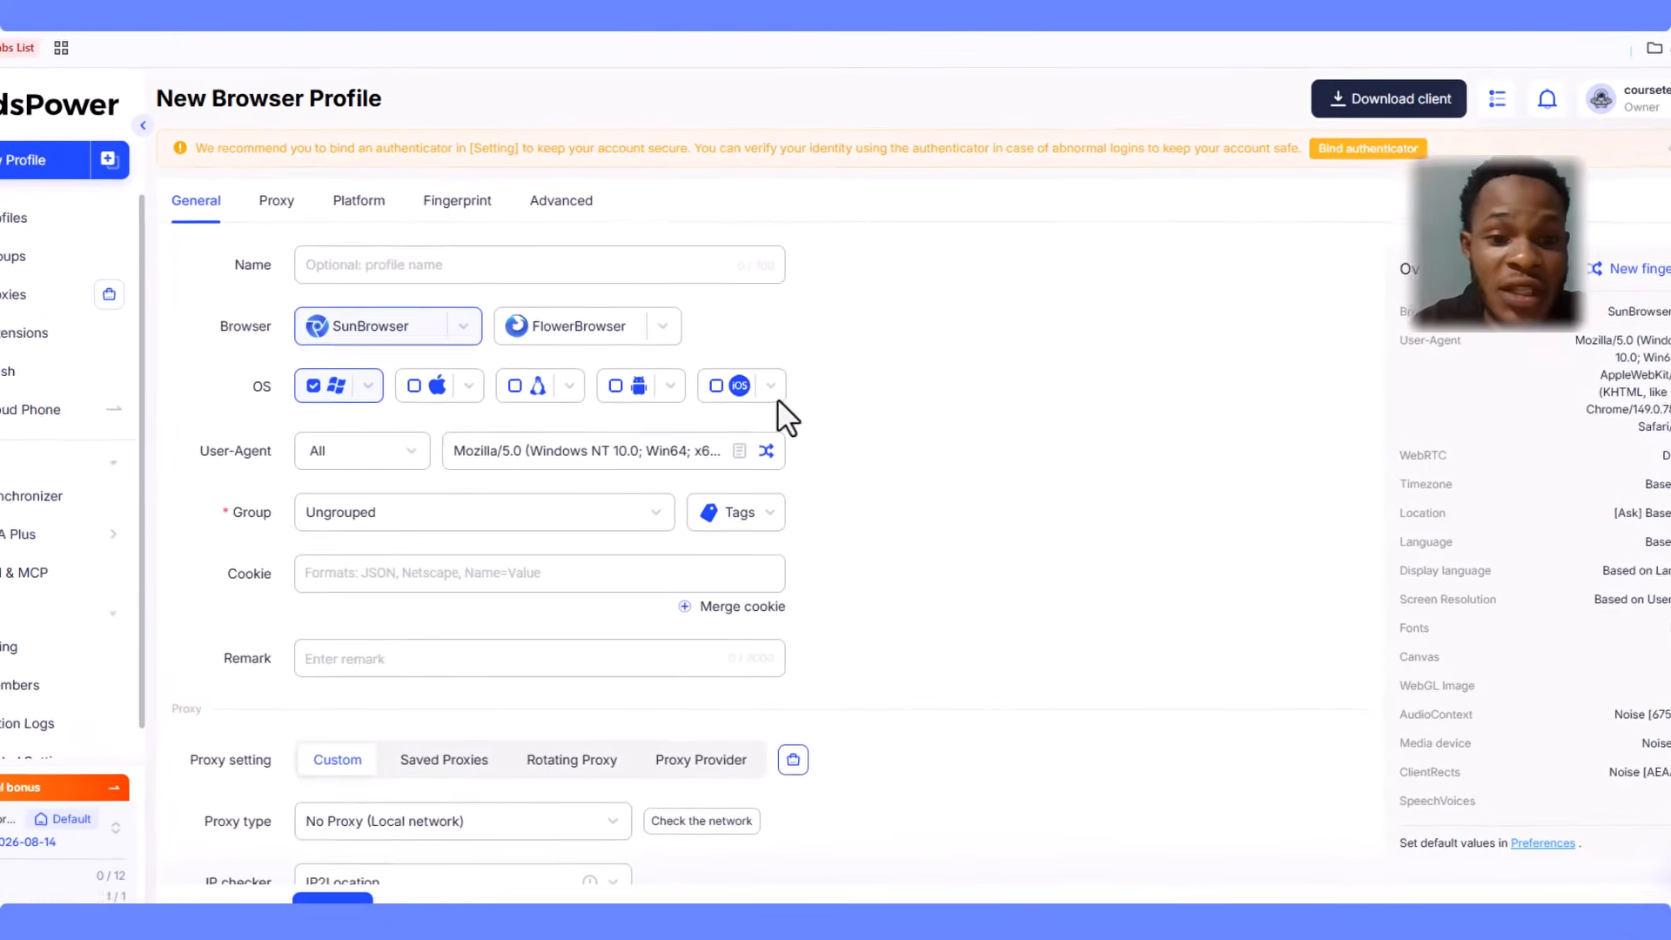
{"action": "left_click", "coordinate": [619, 267]}
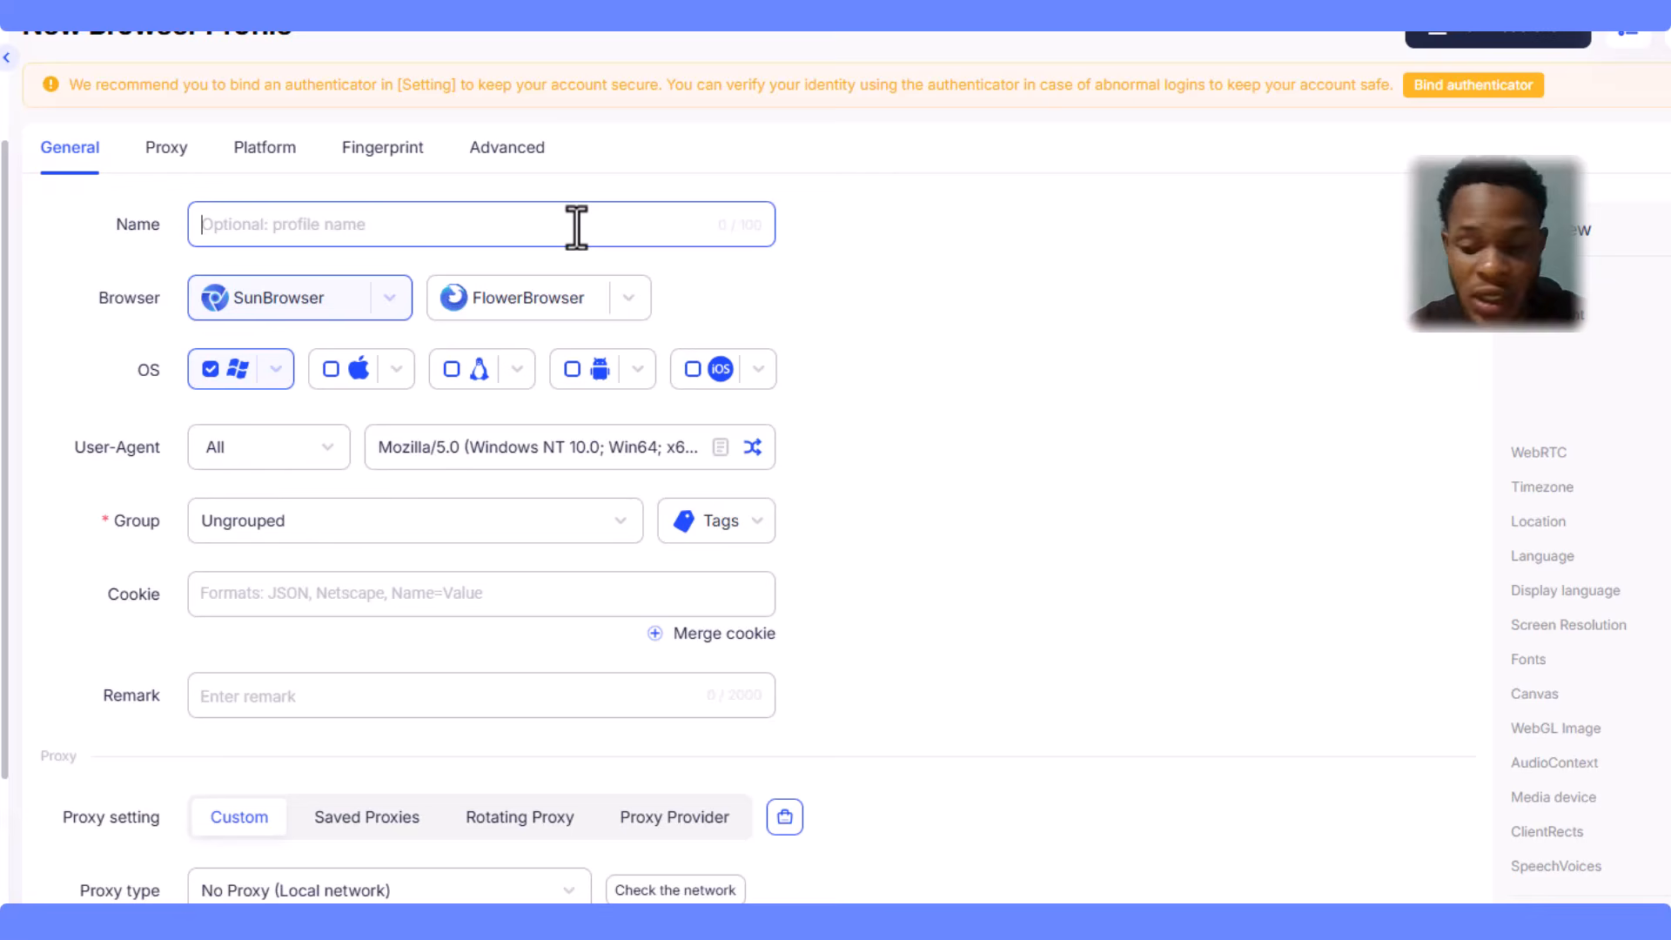
{"action": "type", "text": "Gmail "}
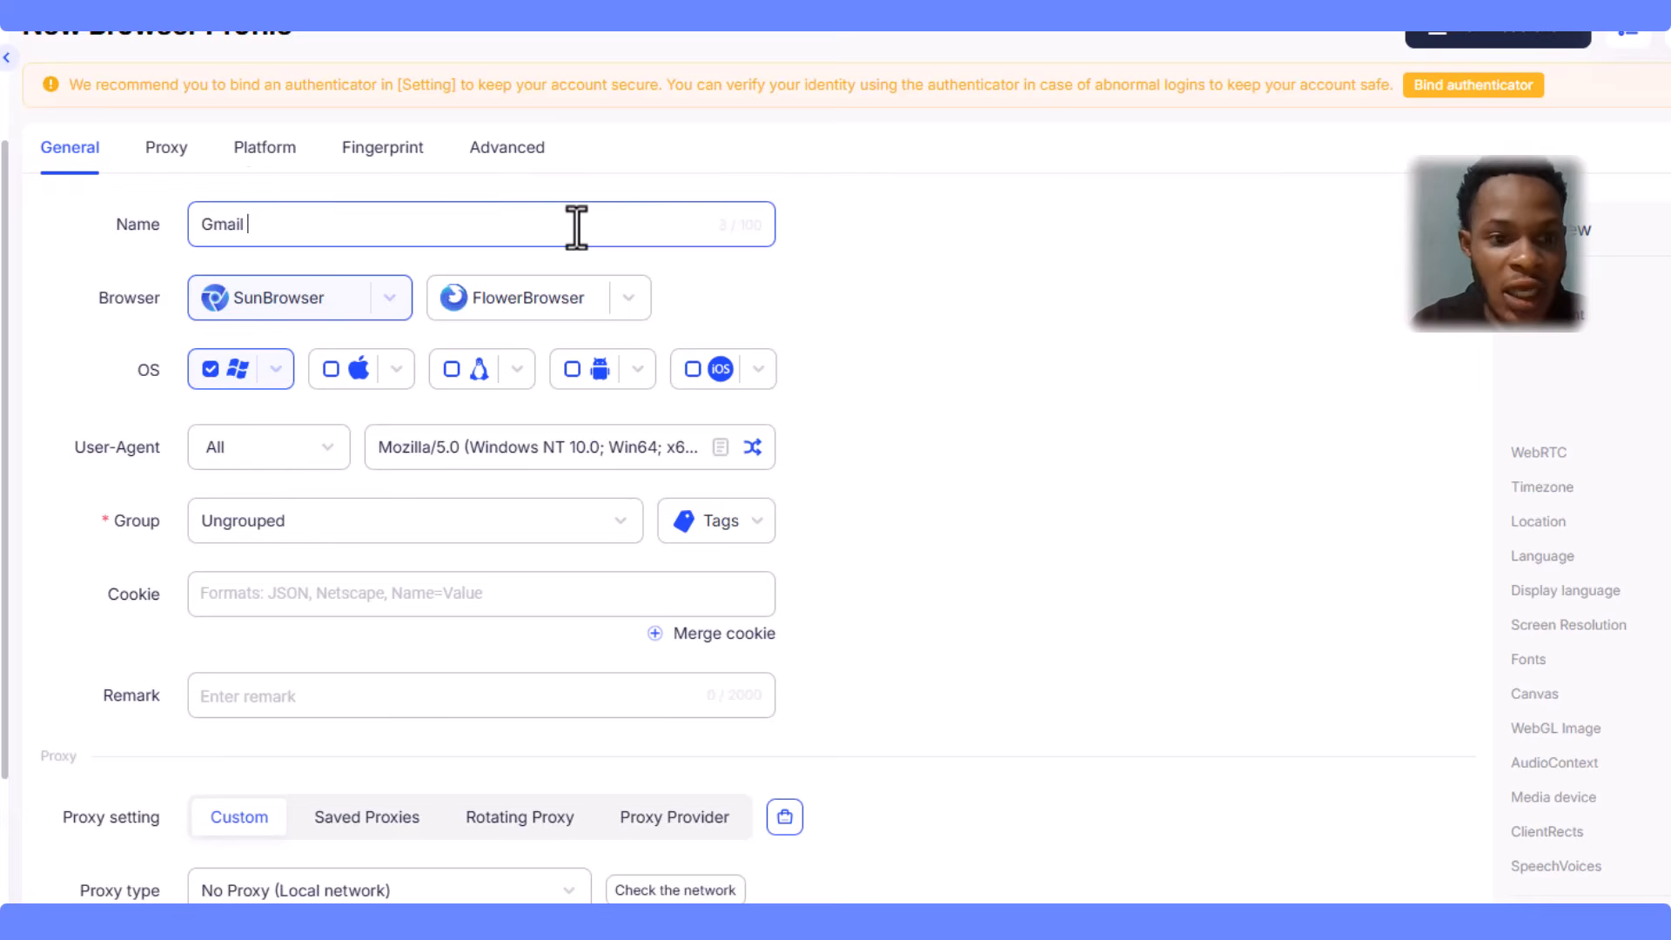
{"action": "type", "text": "Account 1"}
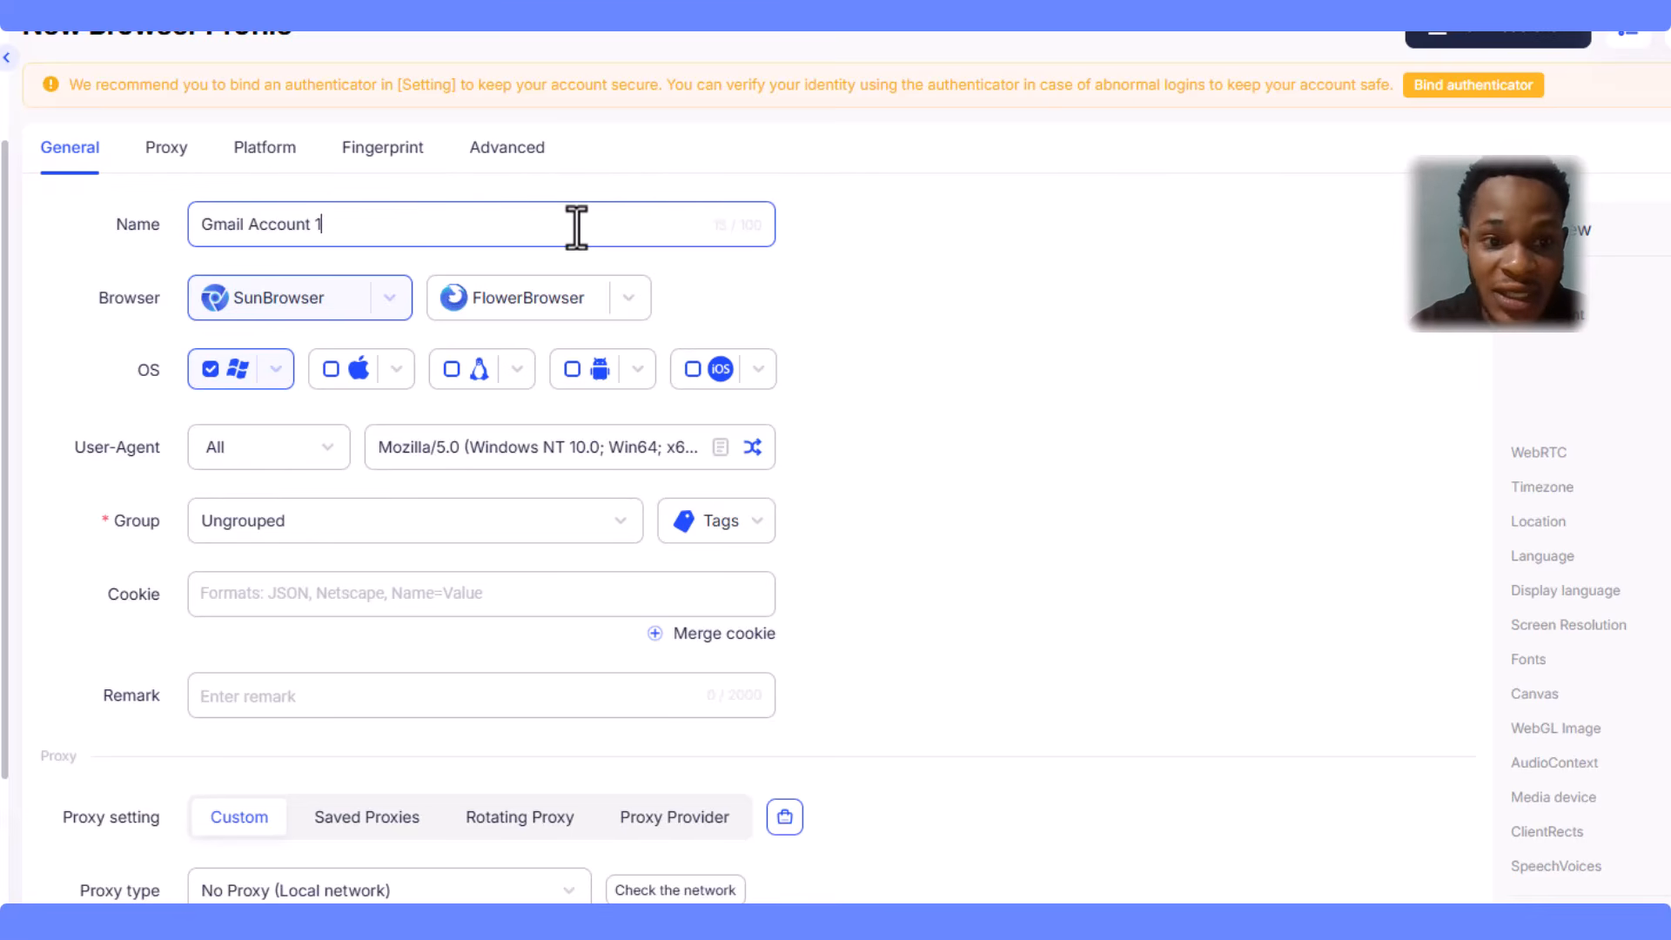
{"action": "left_click", "coordinate": [917, 331]}
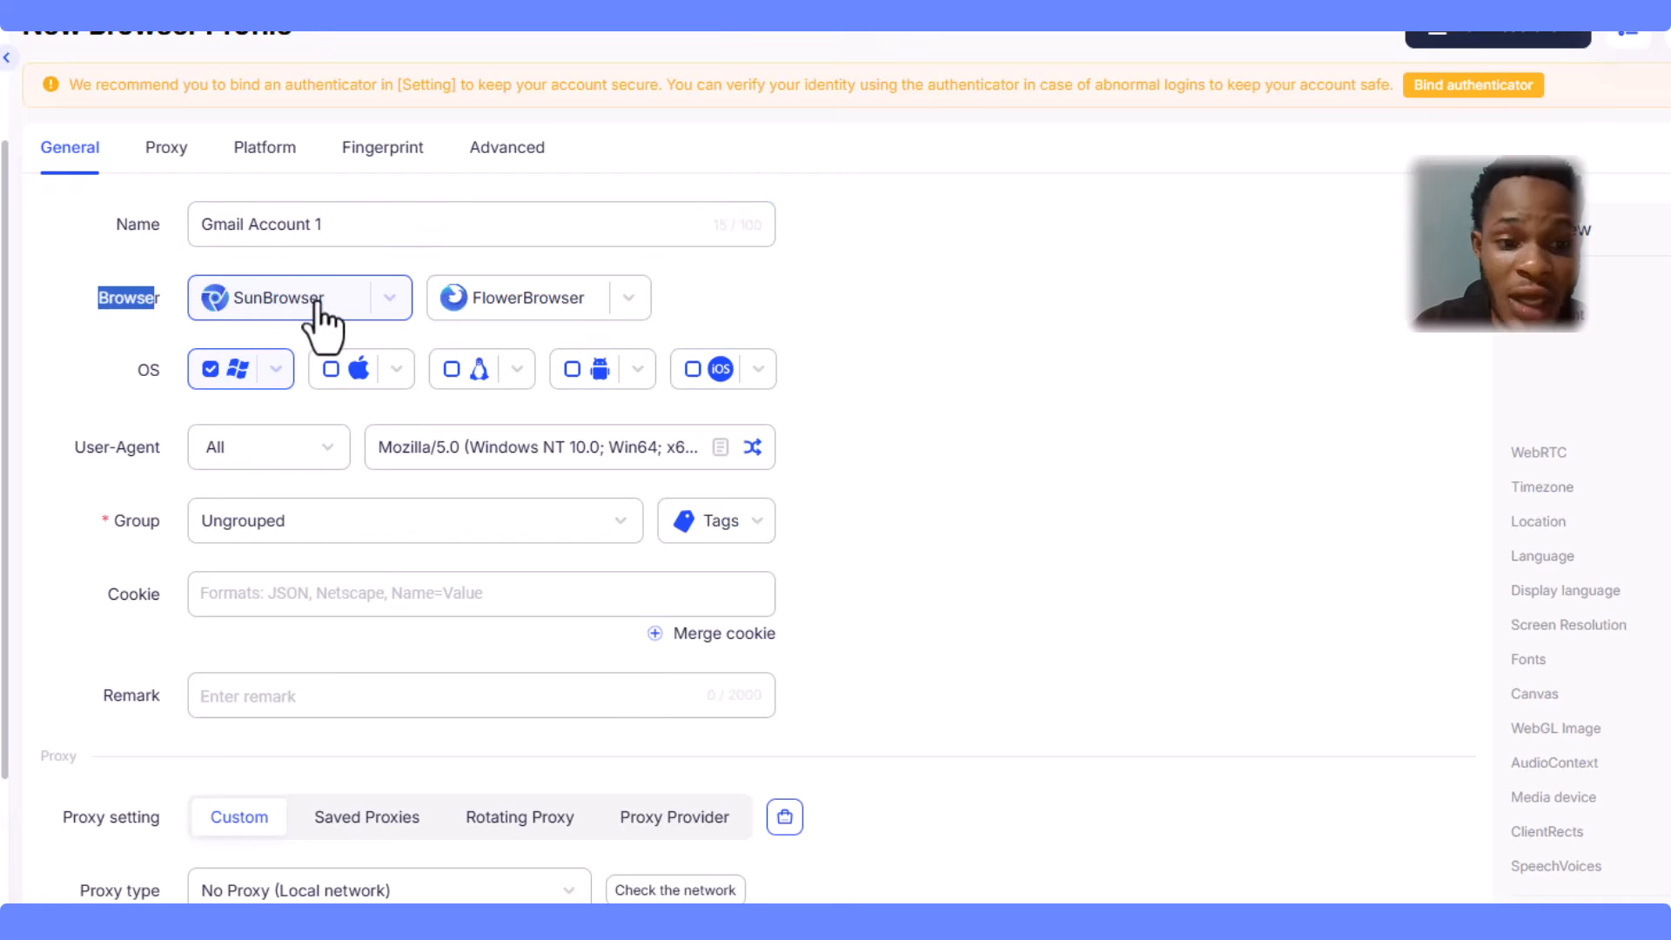
- Review the browser and OS version lists, keeping SunBrowser and Windows
{"action": "left_click", "coordinate": [391, 305]}
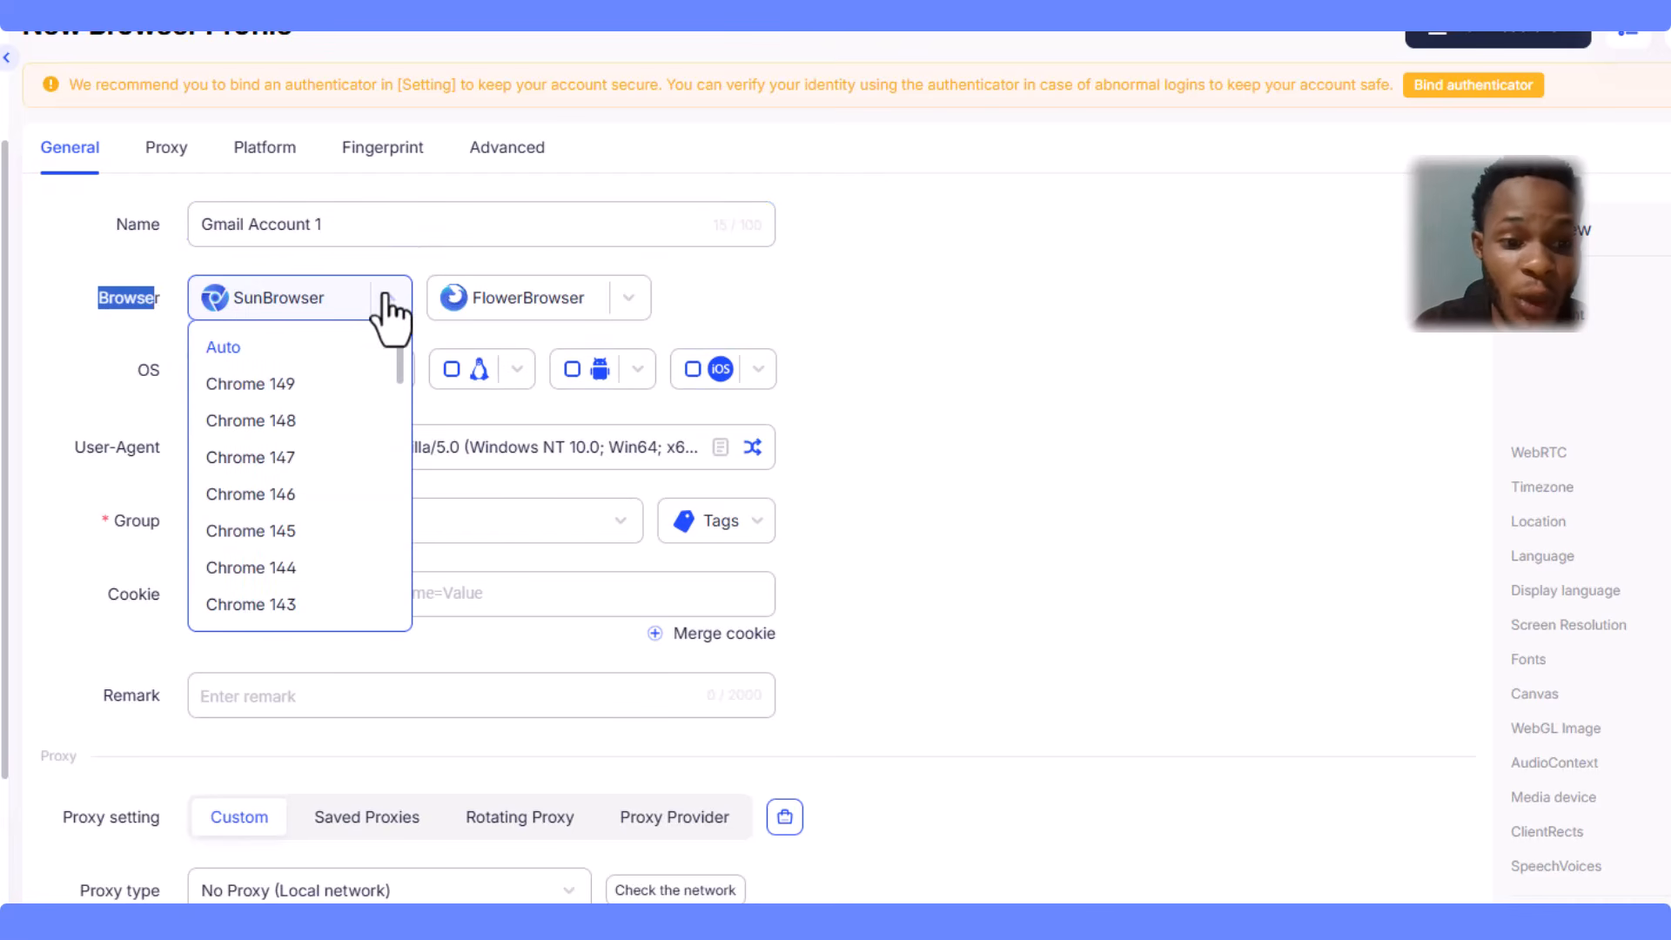
{"action": "left_click", "coordinate": [627, 298]}
{"action": "left_click", "coordinate": [809, 327]}
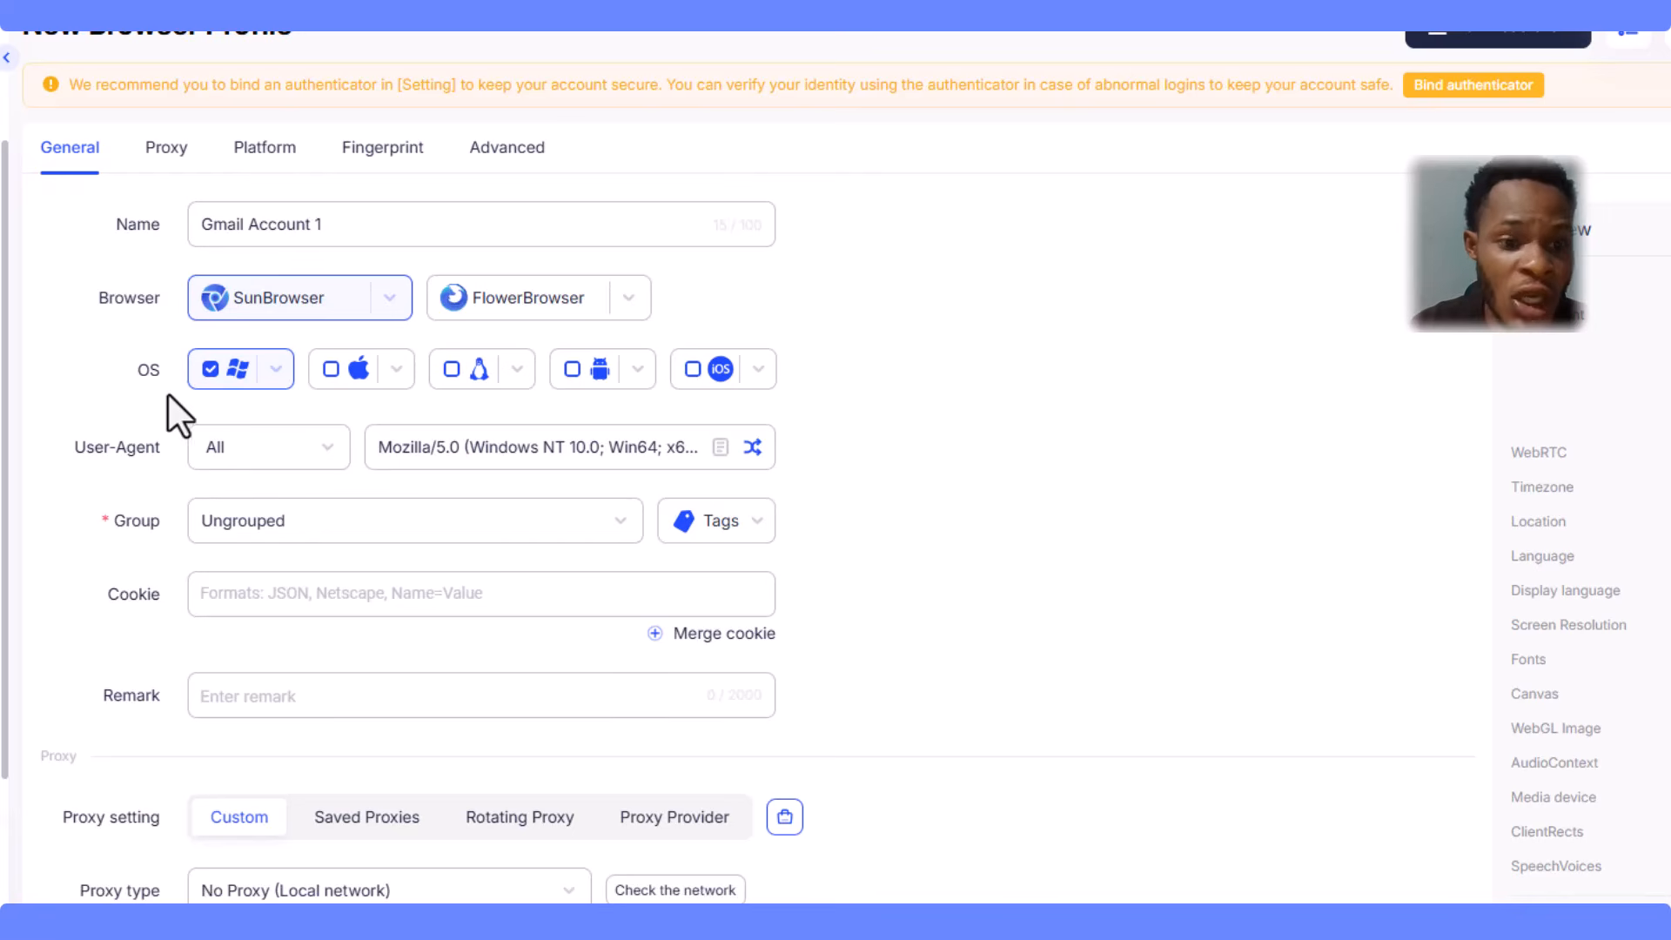
{"action": "left_click", "coordinate": [271, 383]}
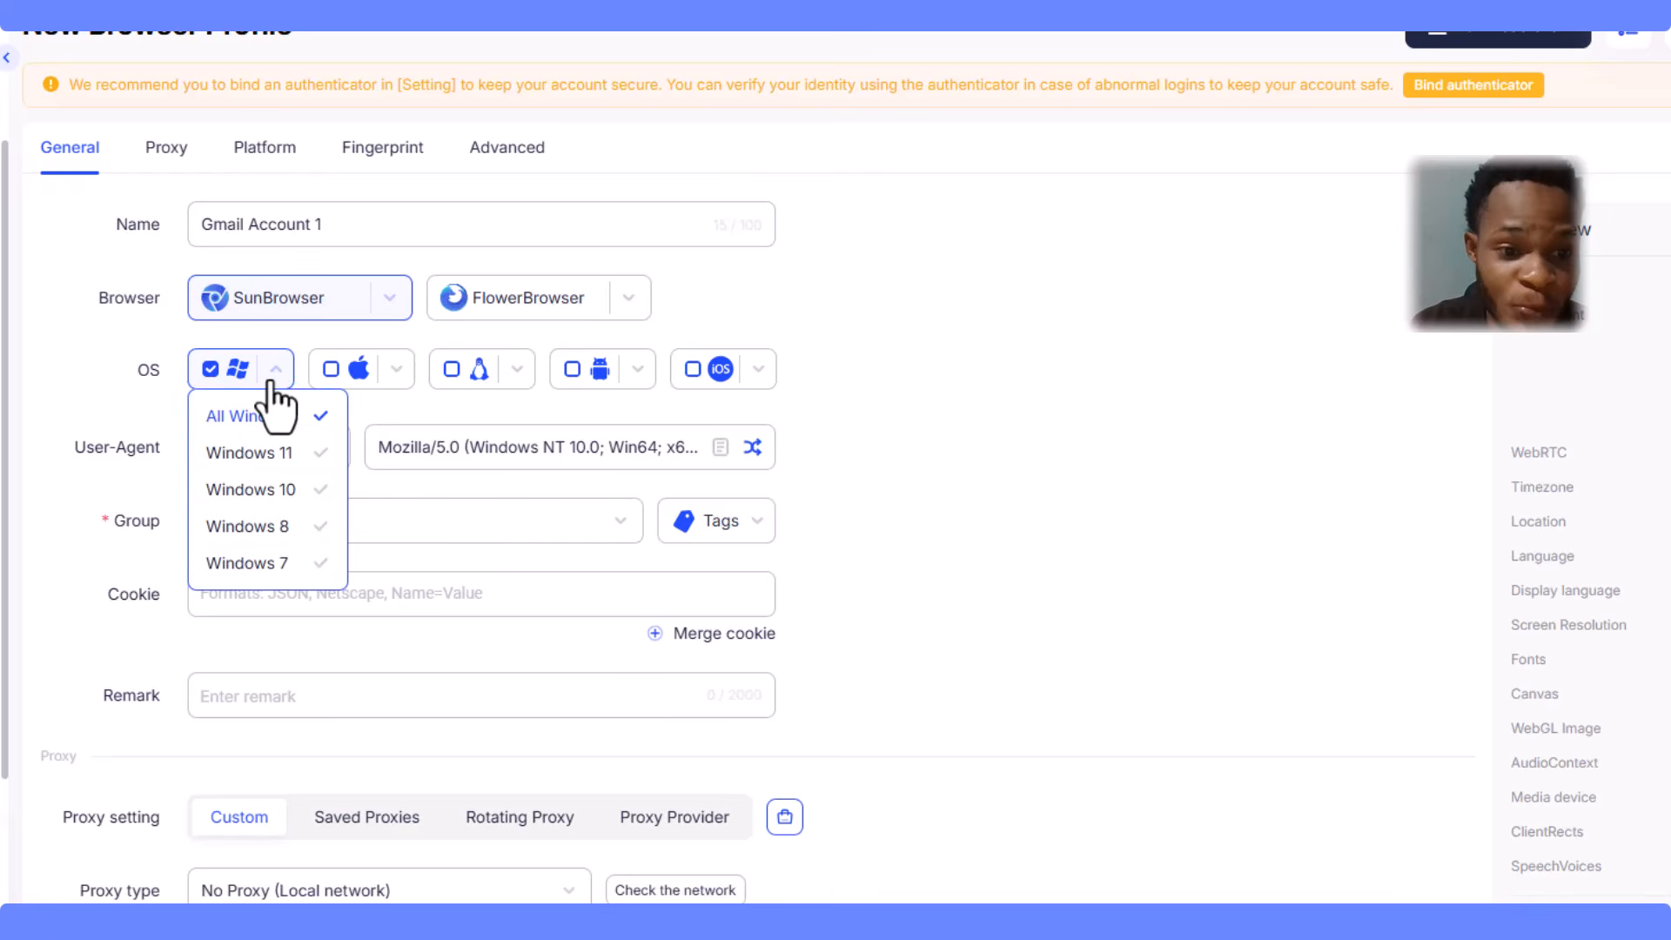
{"action": "left_click", "coordinate": [390, 372]}
{"action": "left_click", "coordinate": [529, 376]}
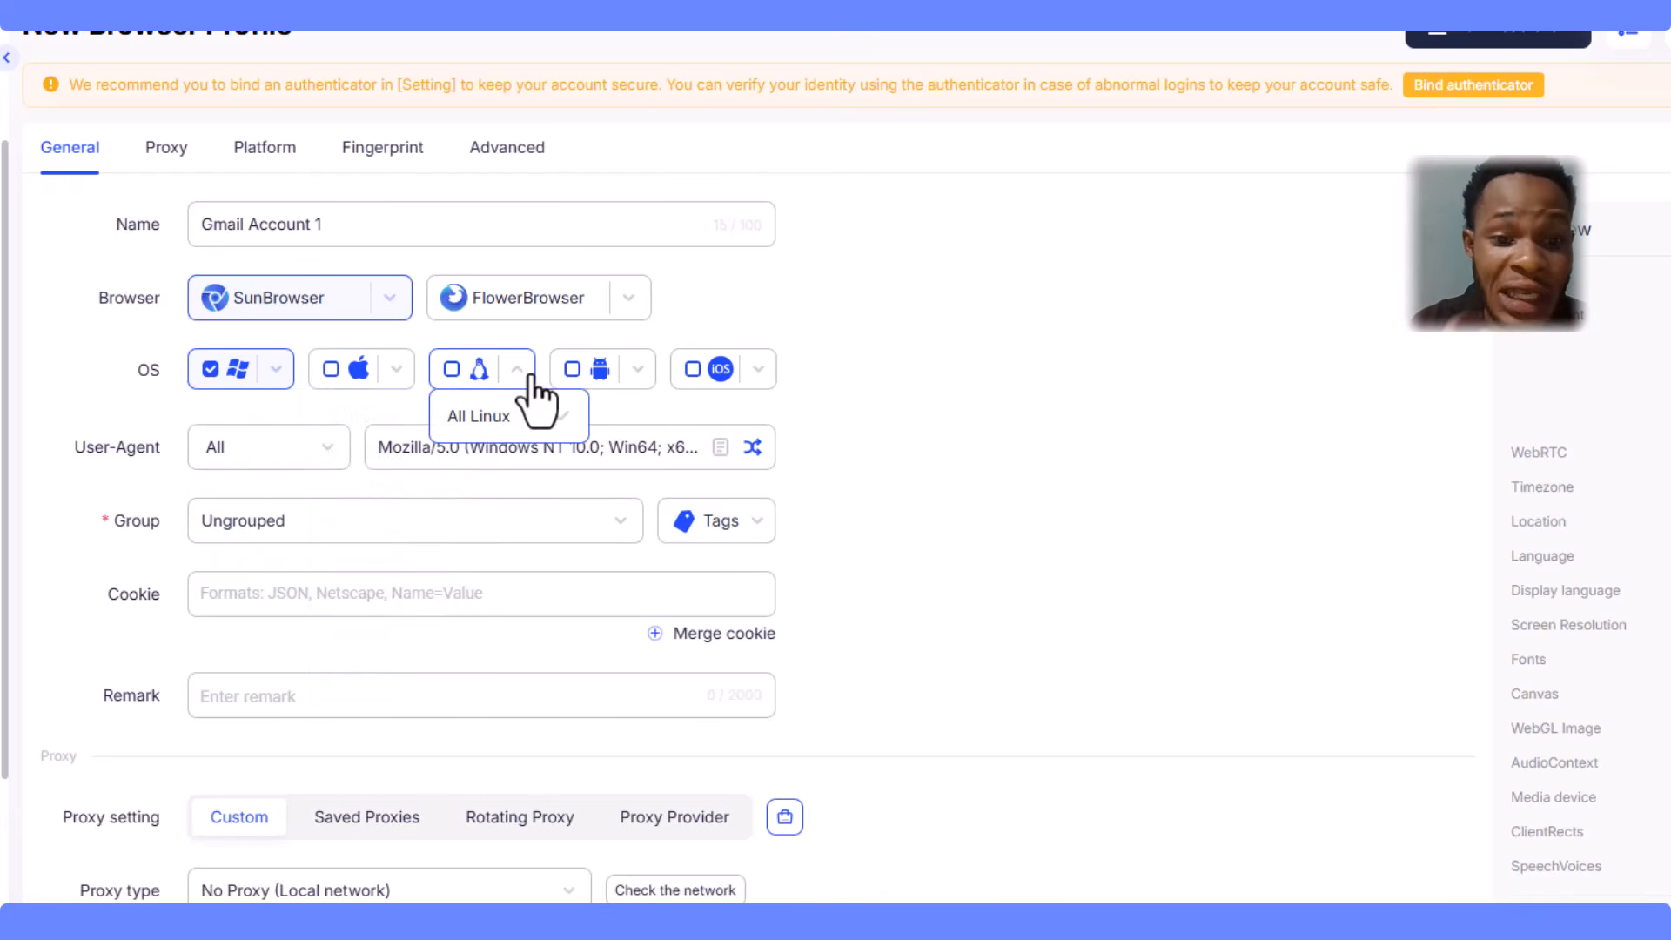
{"action": "left_click", "coordinate": [628, 373]}
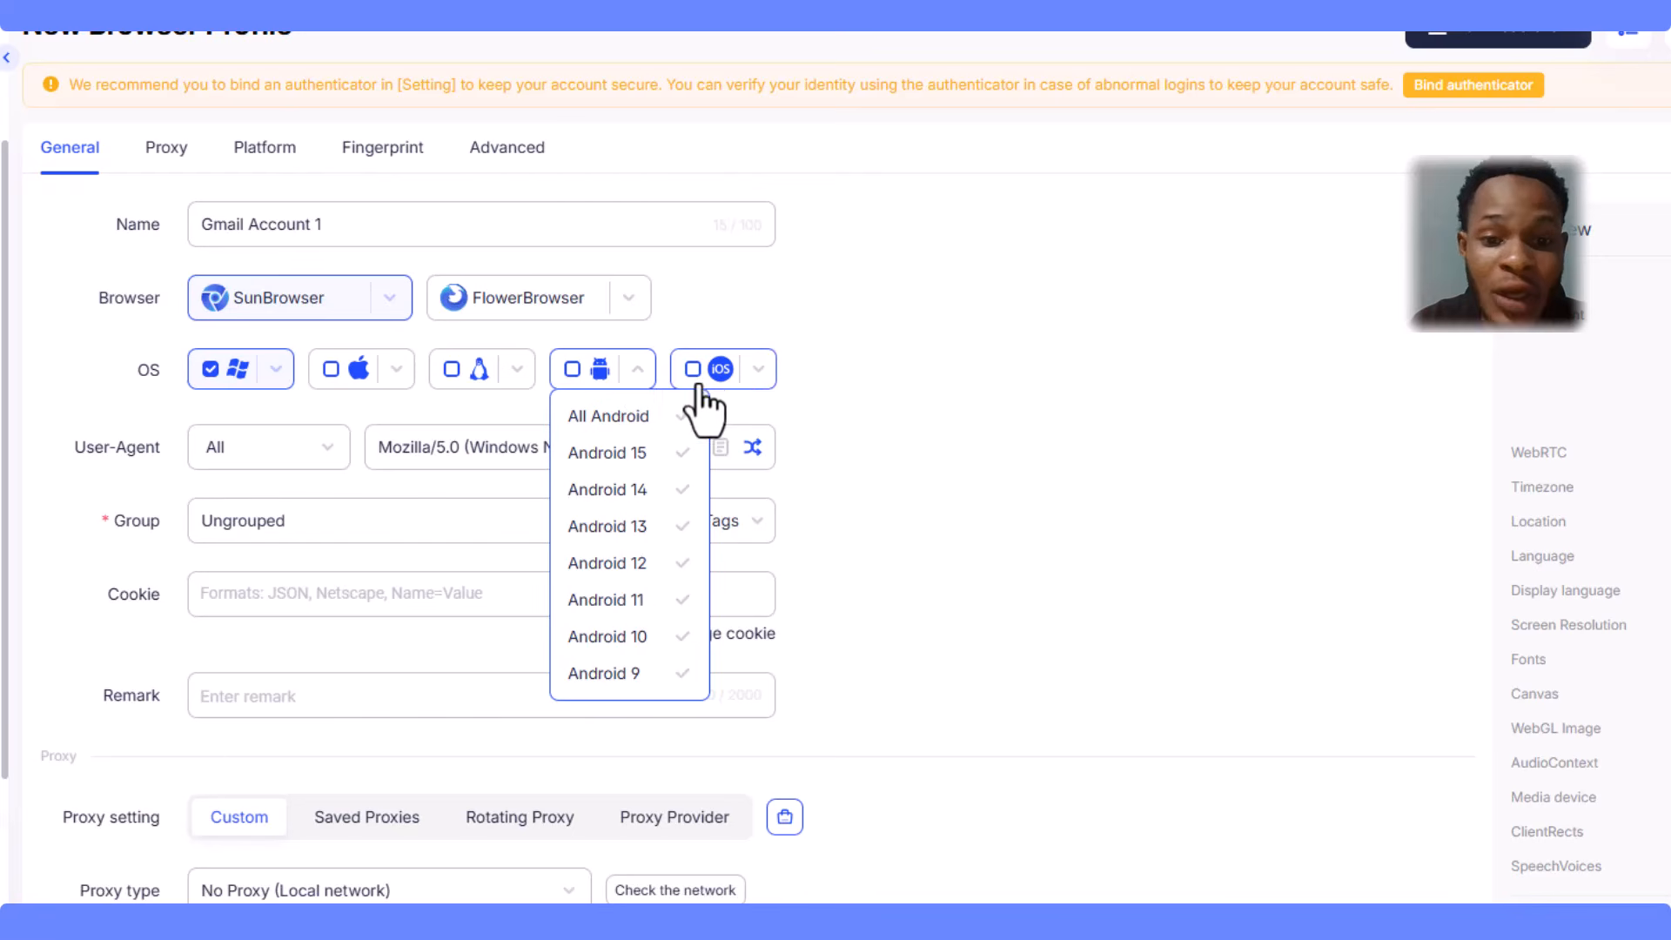
{"action": "left_click", "coordinate": [756, 373]}
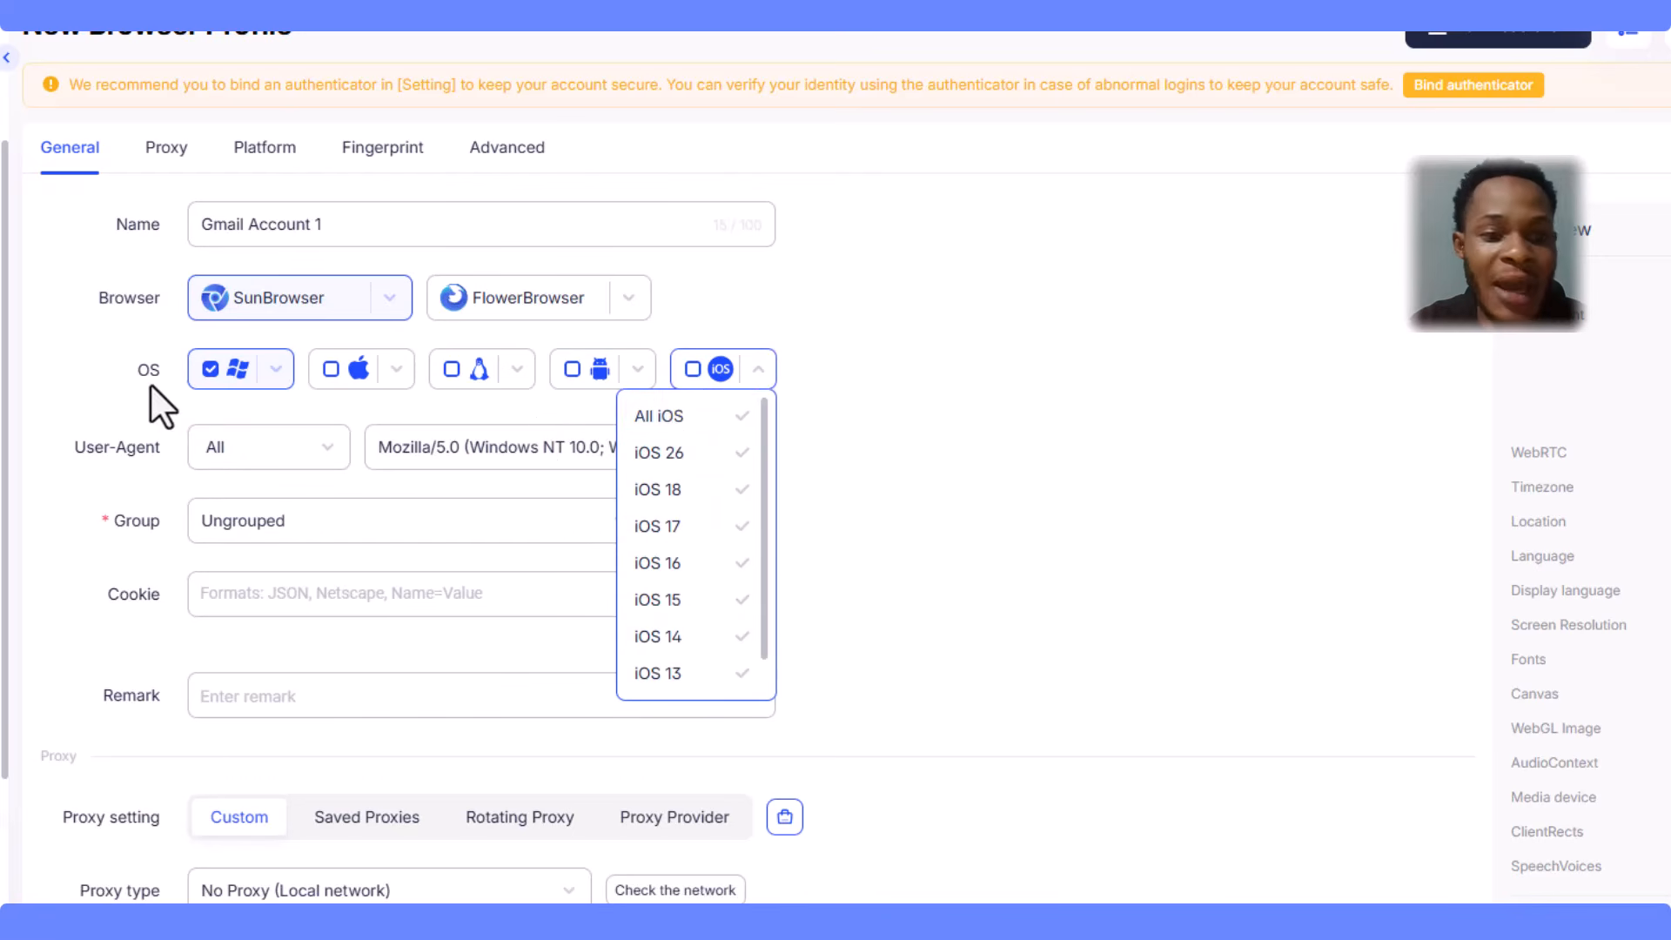
{"action": "left_click", "coordinate": [127, 378]}
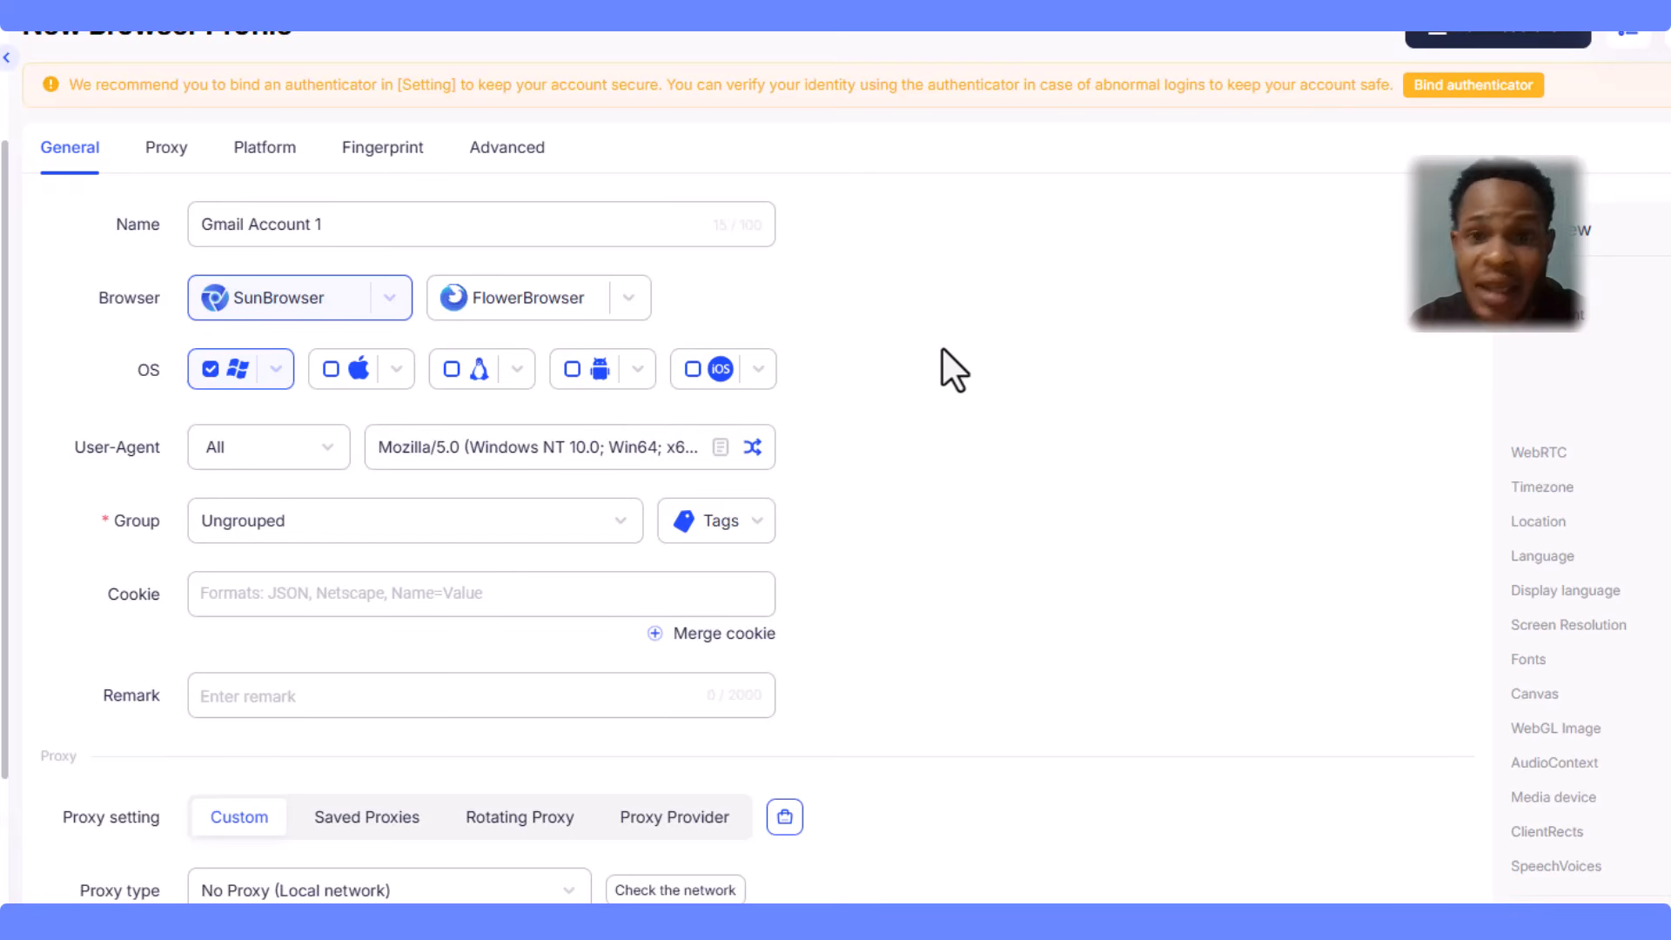
- Check the user-agent version list, keeping All, and scroll down to the Proxy section
{"action": "scroll", "coordinate": [940, 349], "scroll_direction": "down", "scroll_amount": 3}
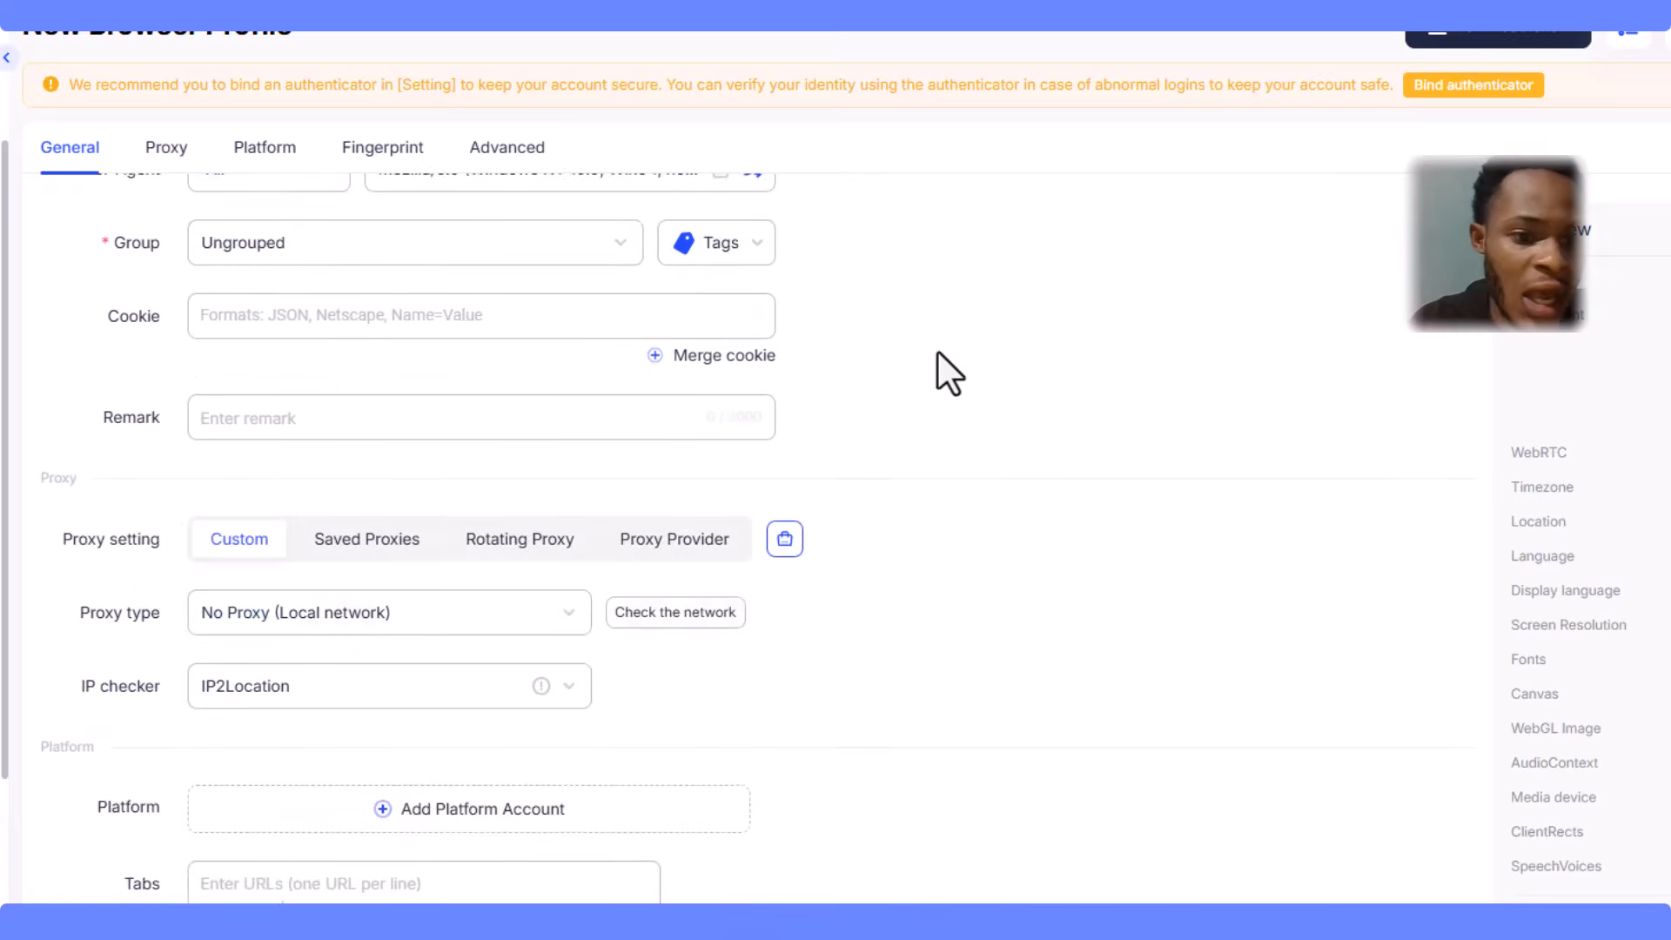
{"action": "scroll", "coordinate": [938, 352], "scroll_direction": "up", "scroll_amount": 3}
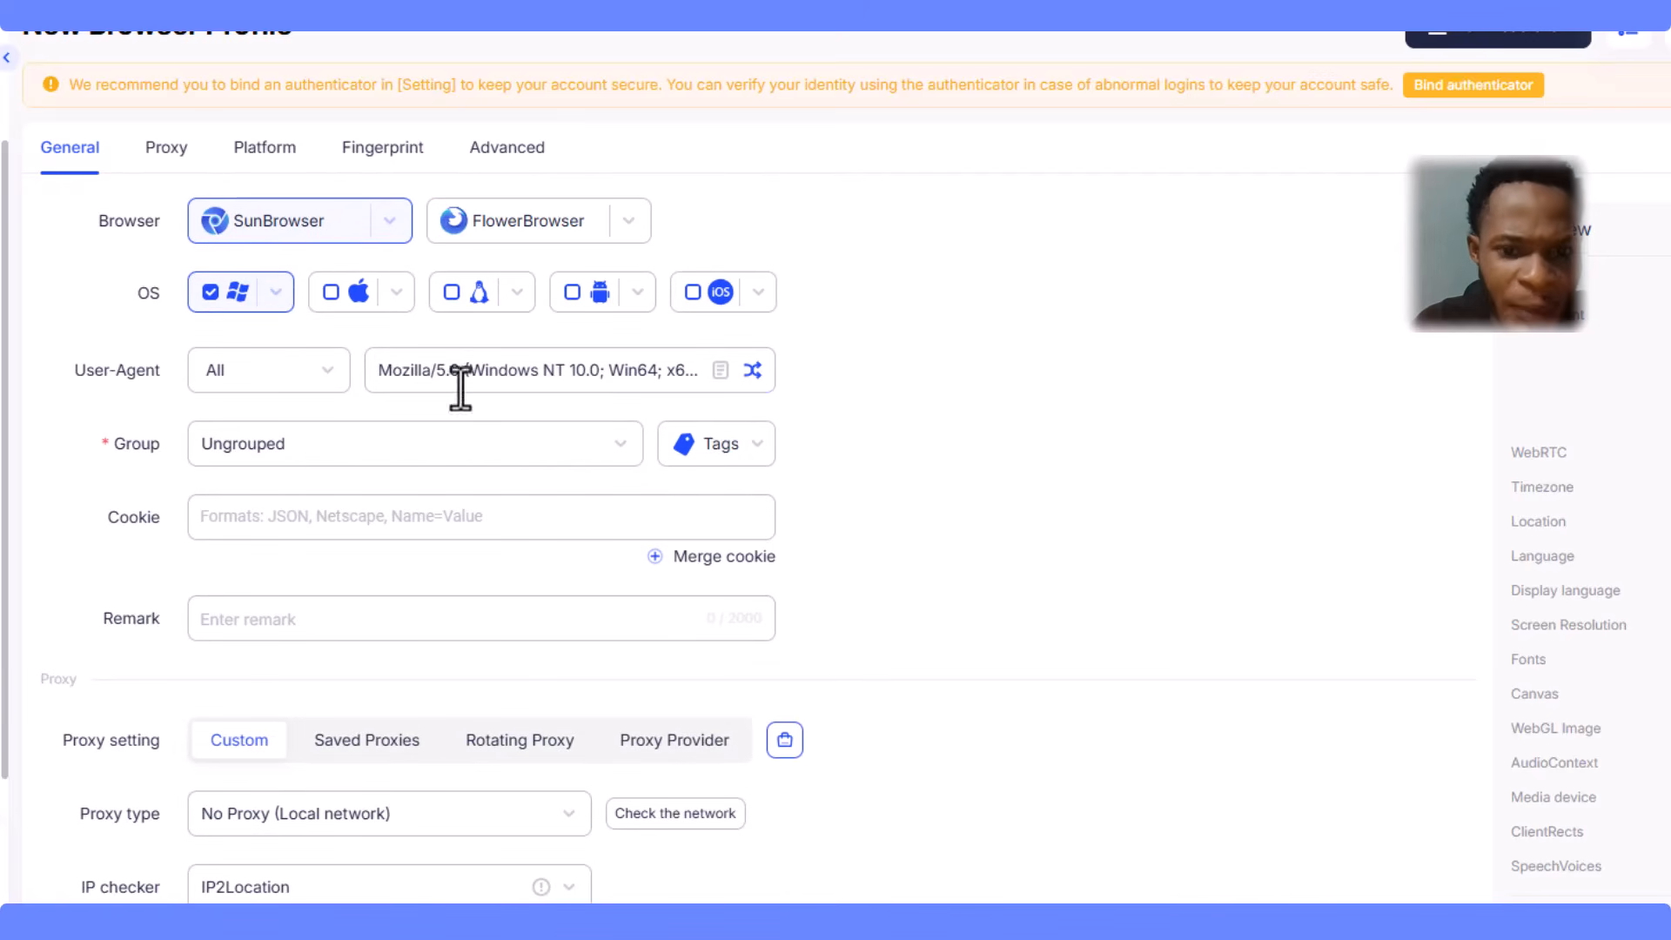
{"action": "left_click", "coordinate": [317, 369]}
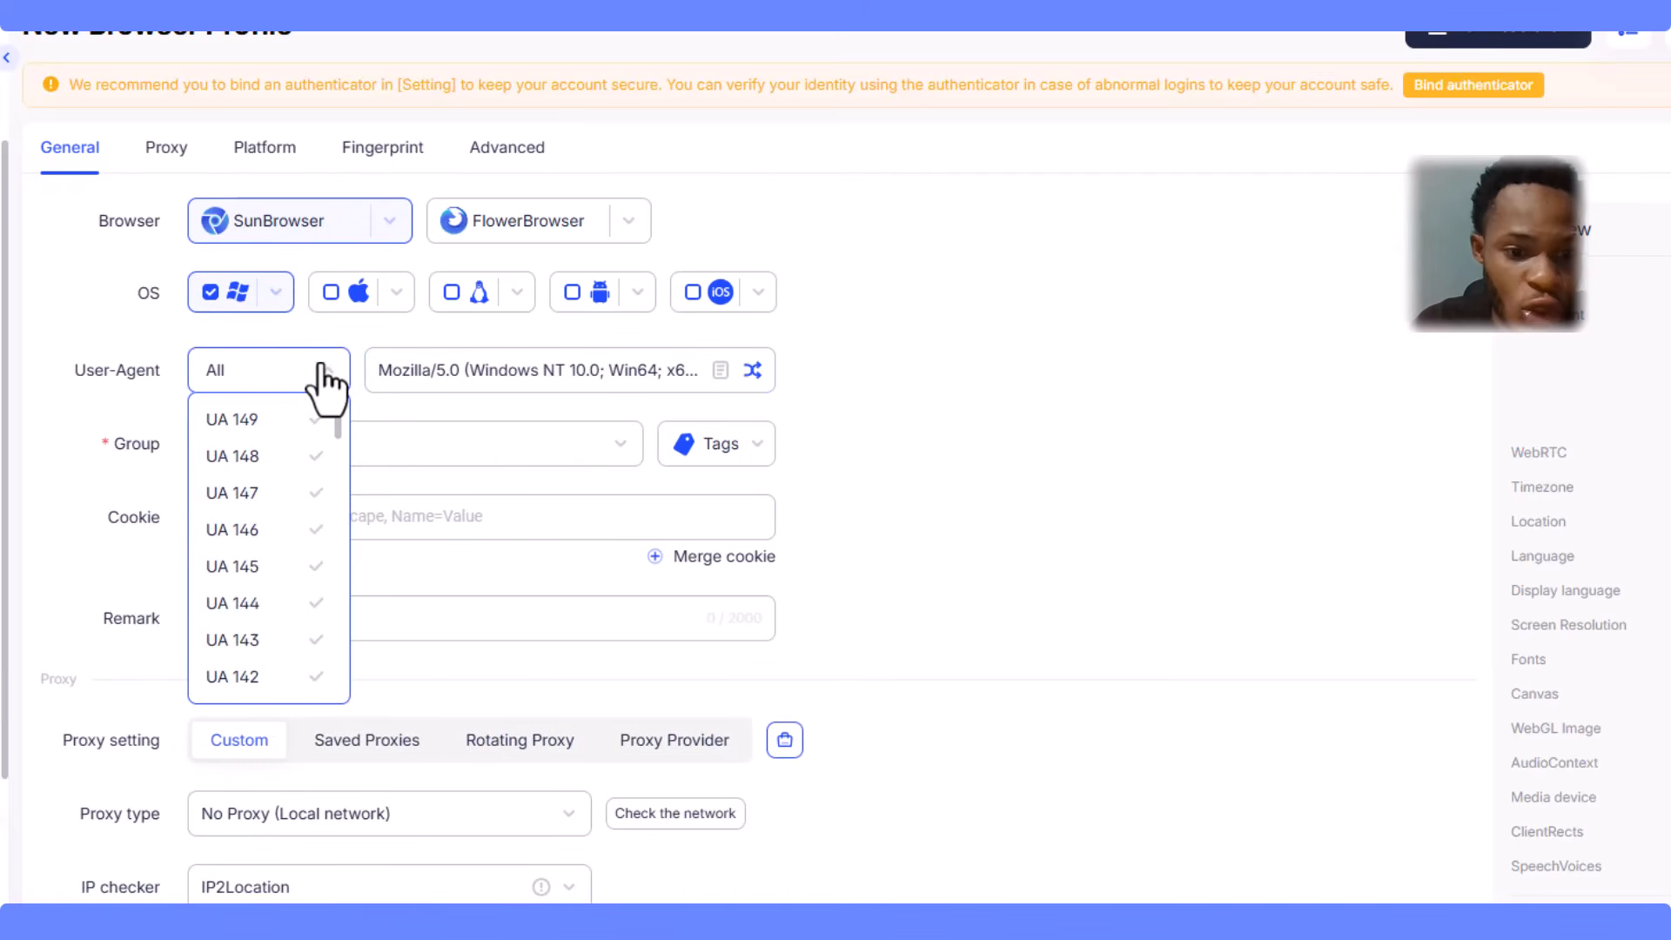
{"action": "left_click", "coordinate": [235, 386]}
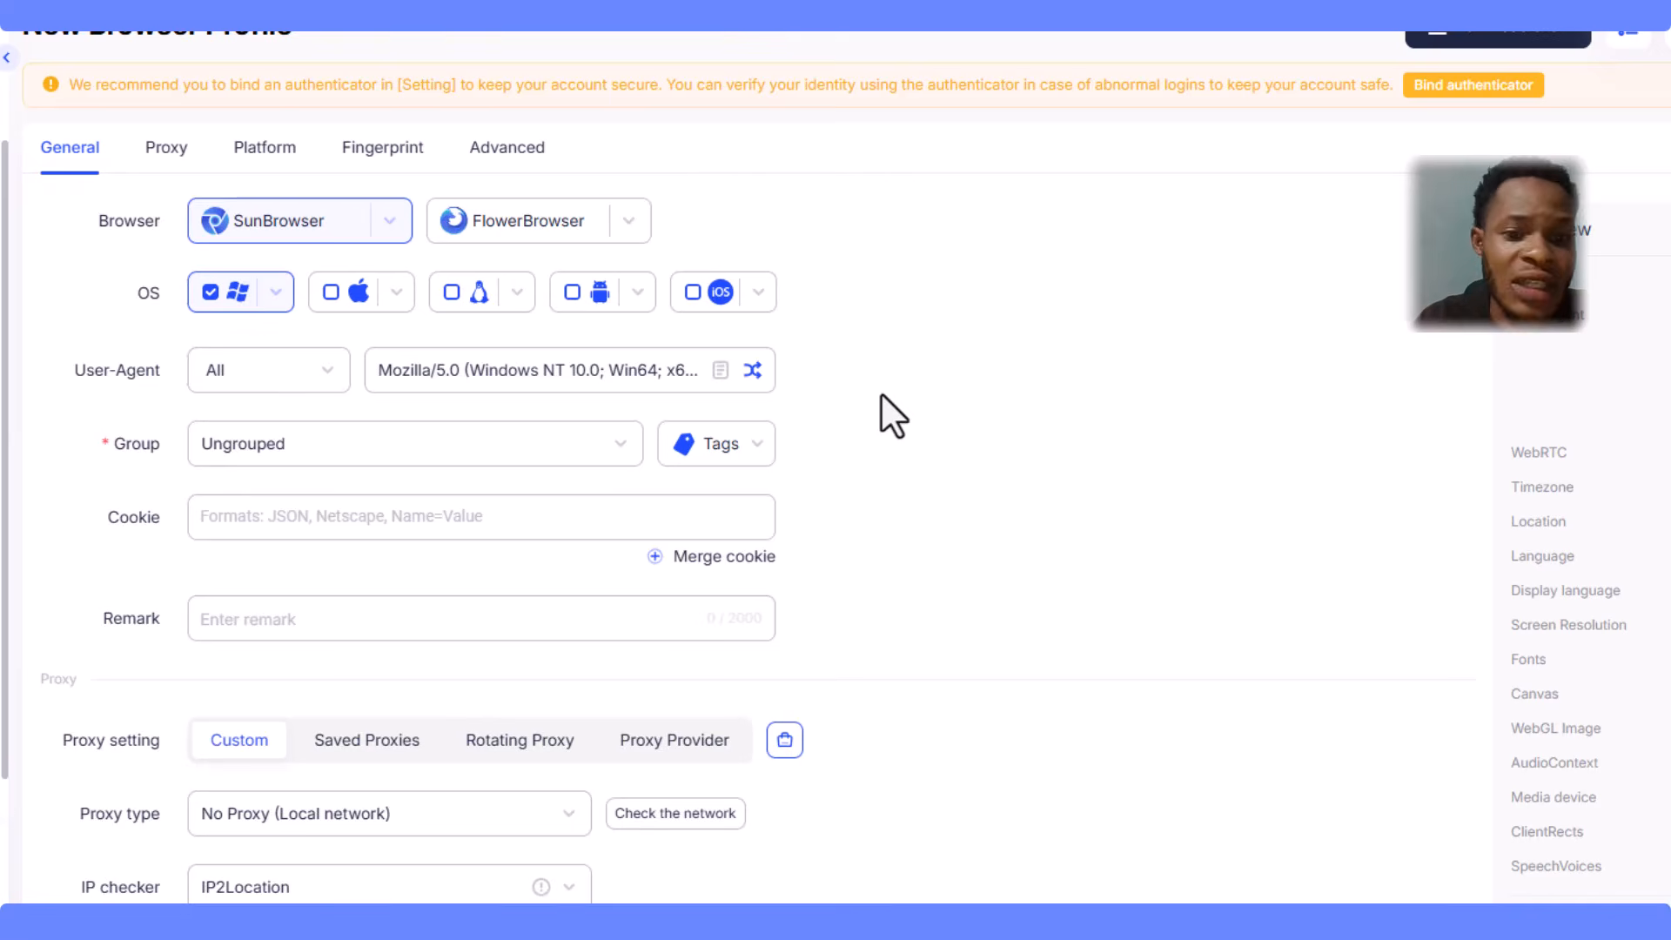
{"action": "scroll", "coordinate": [881, 396], "scroll_direction": "down", "scroll_amount": 3}
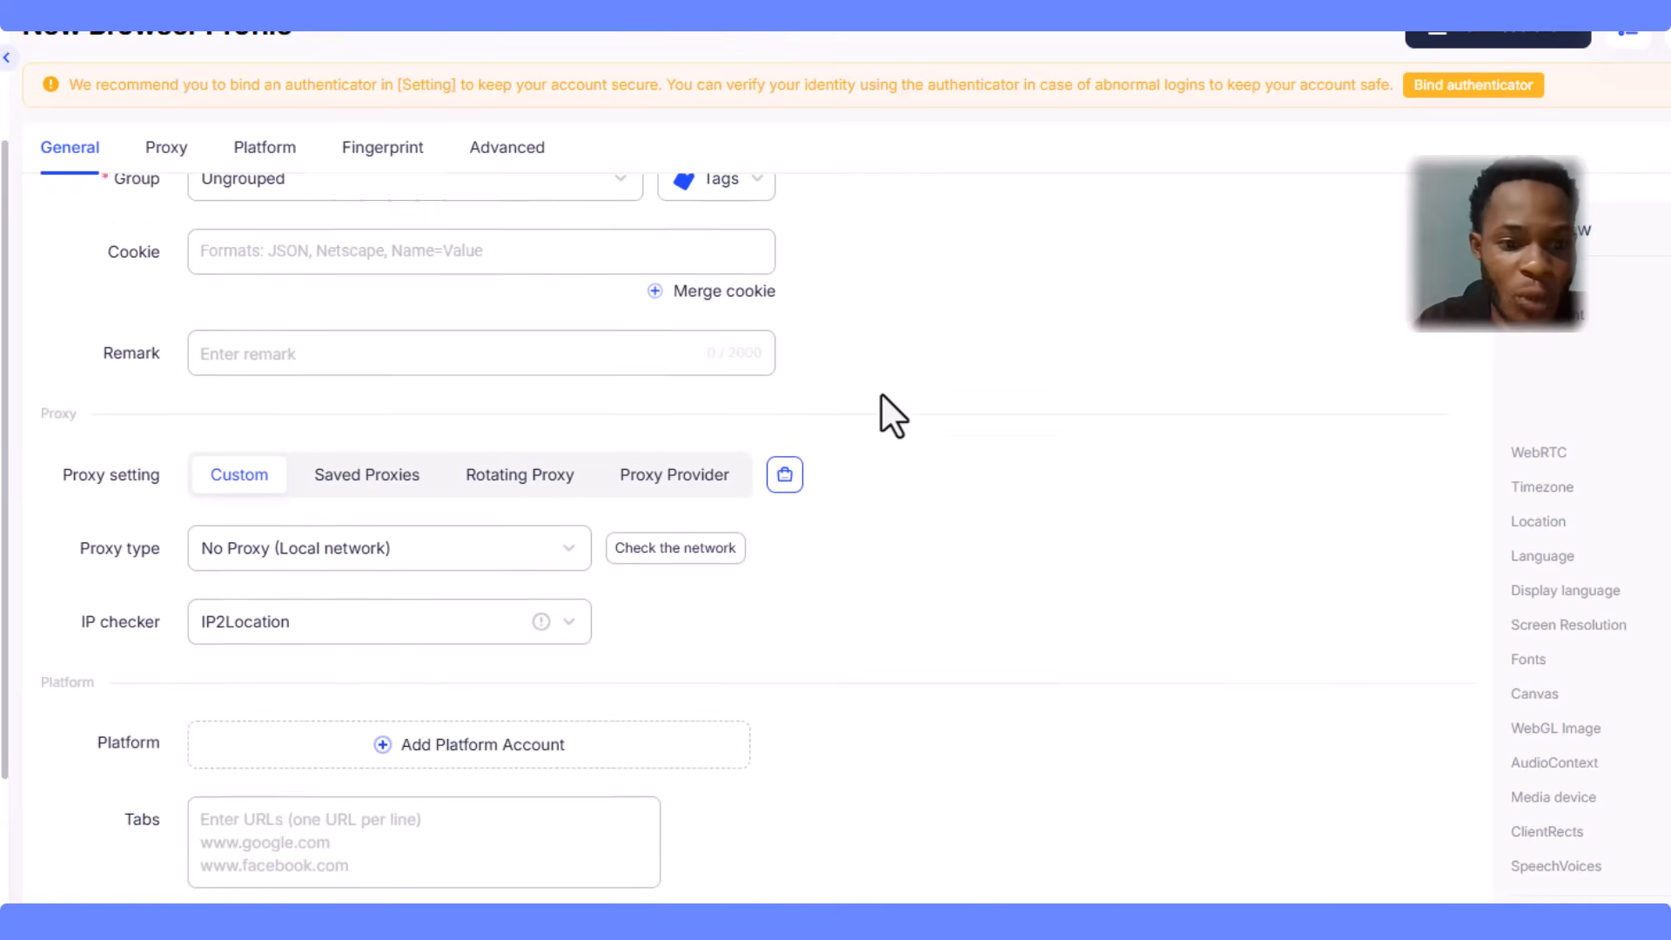
{"action": "scroll", "coordinate": [881, 394], "scroll_direction": "down", "scroll_amount": 3}
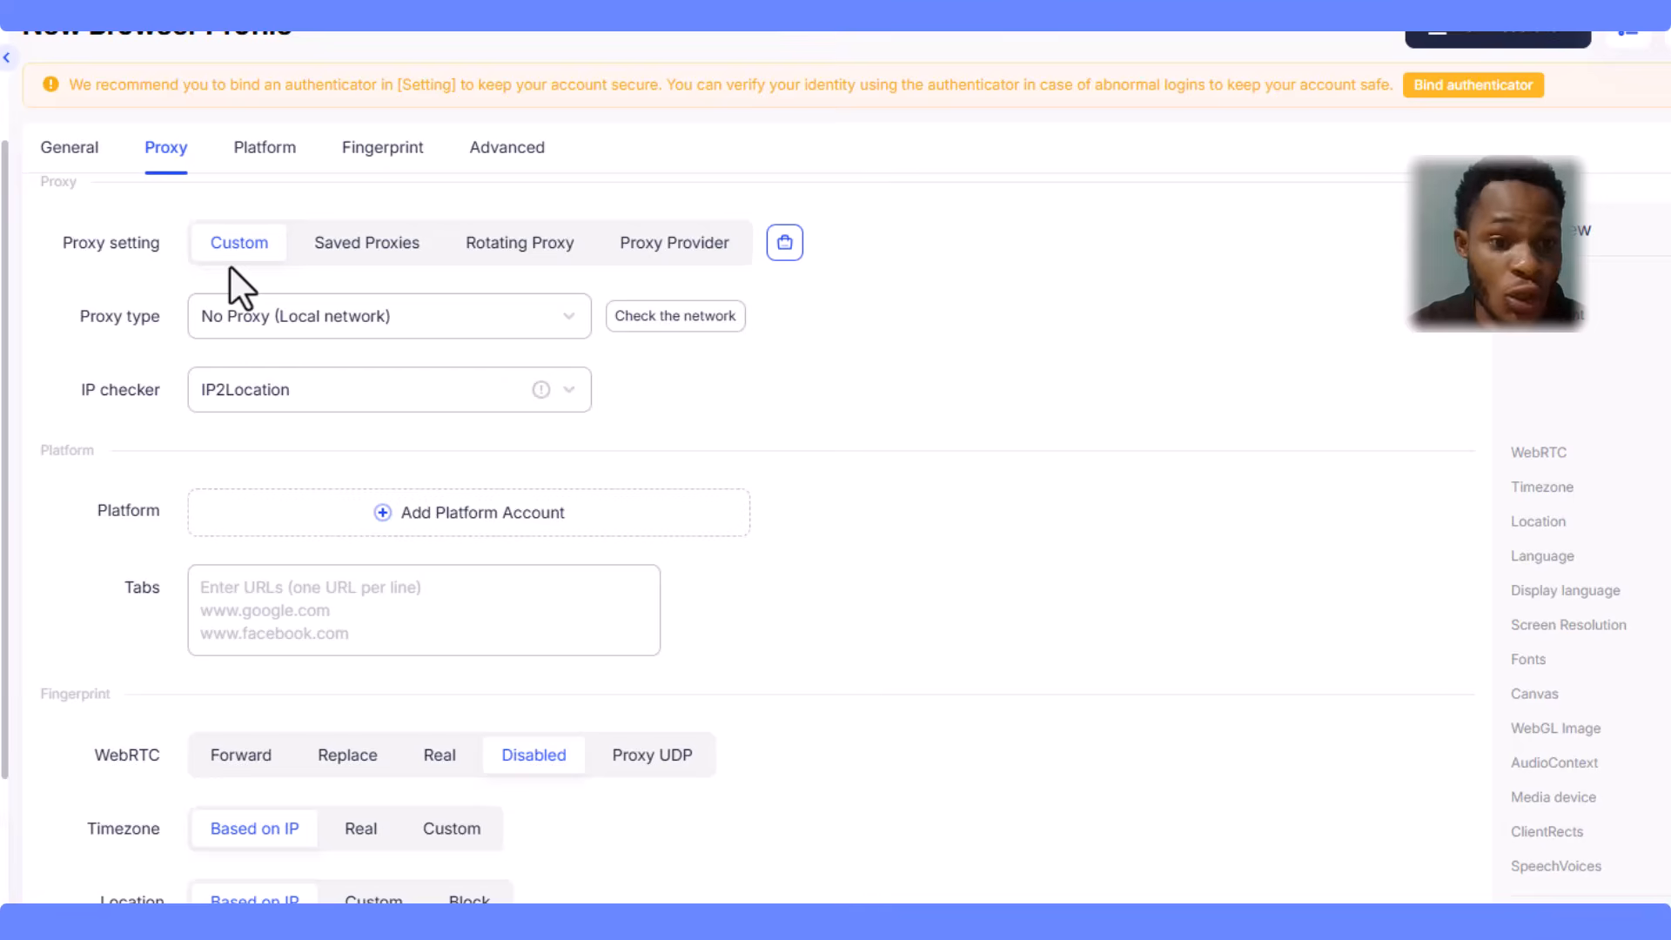
{"action": "left_click", "coordinate": [652, 246]}
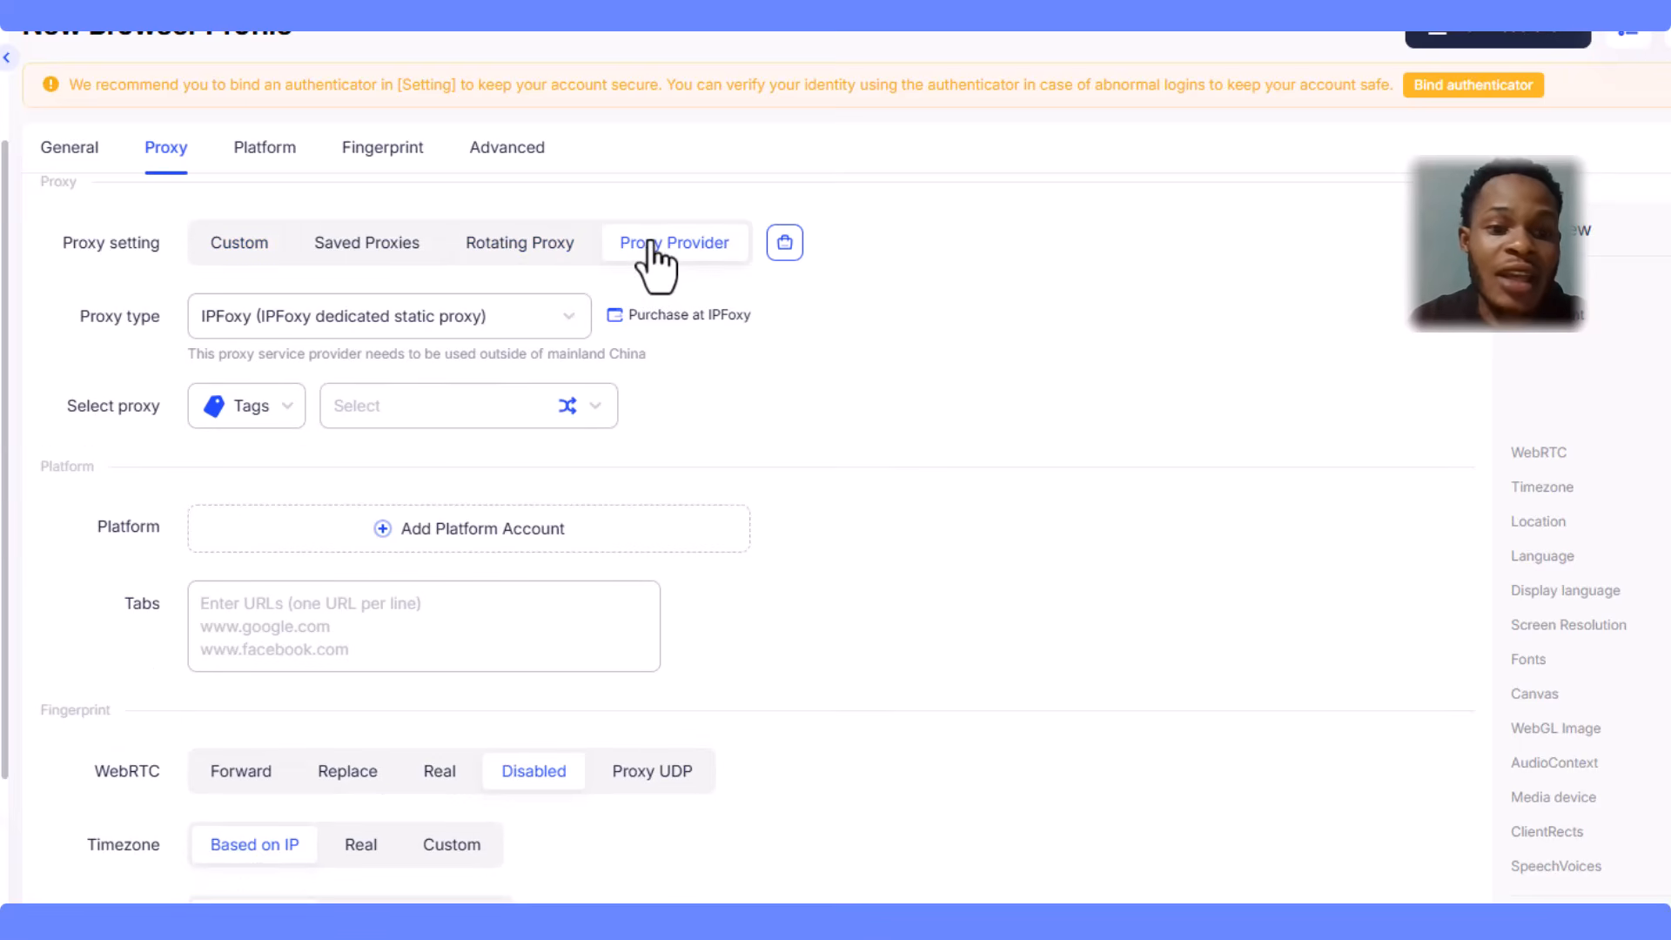
{"action": "left_click", "coordinate": [553, 330]}
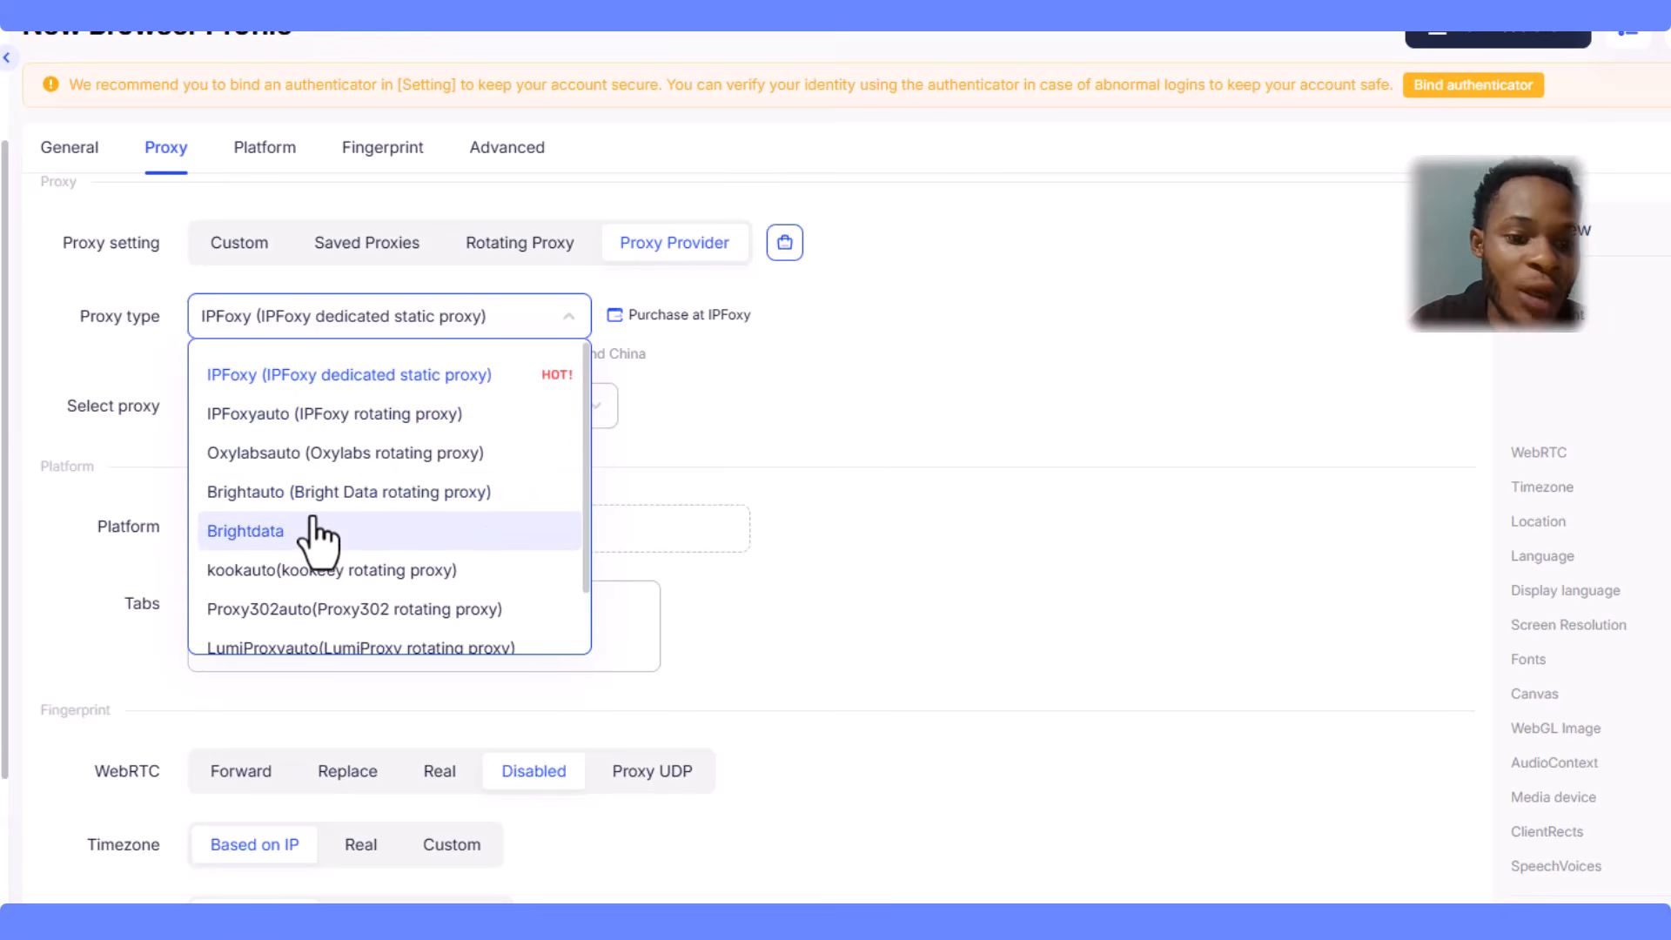
{"action": "scroll", "coordinate": [315, 540], "scroll_direction": "down", "scroll_amount": 2}
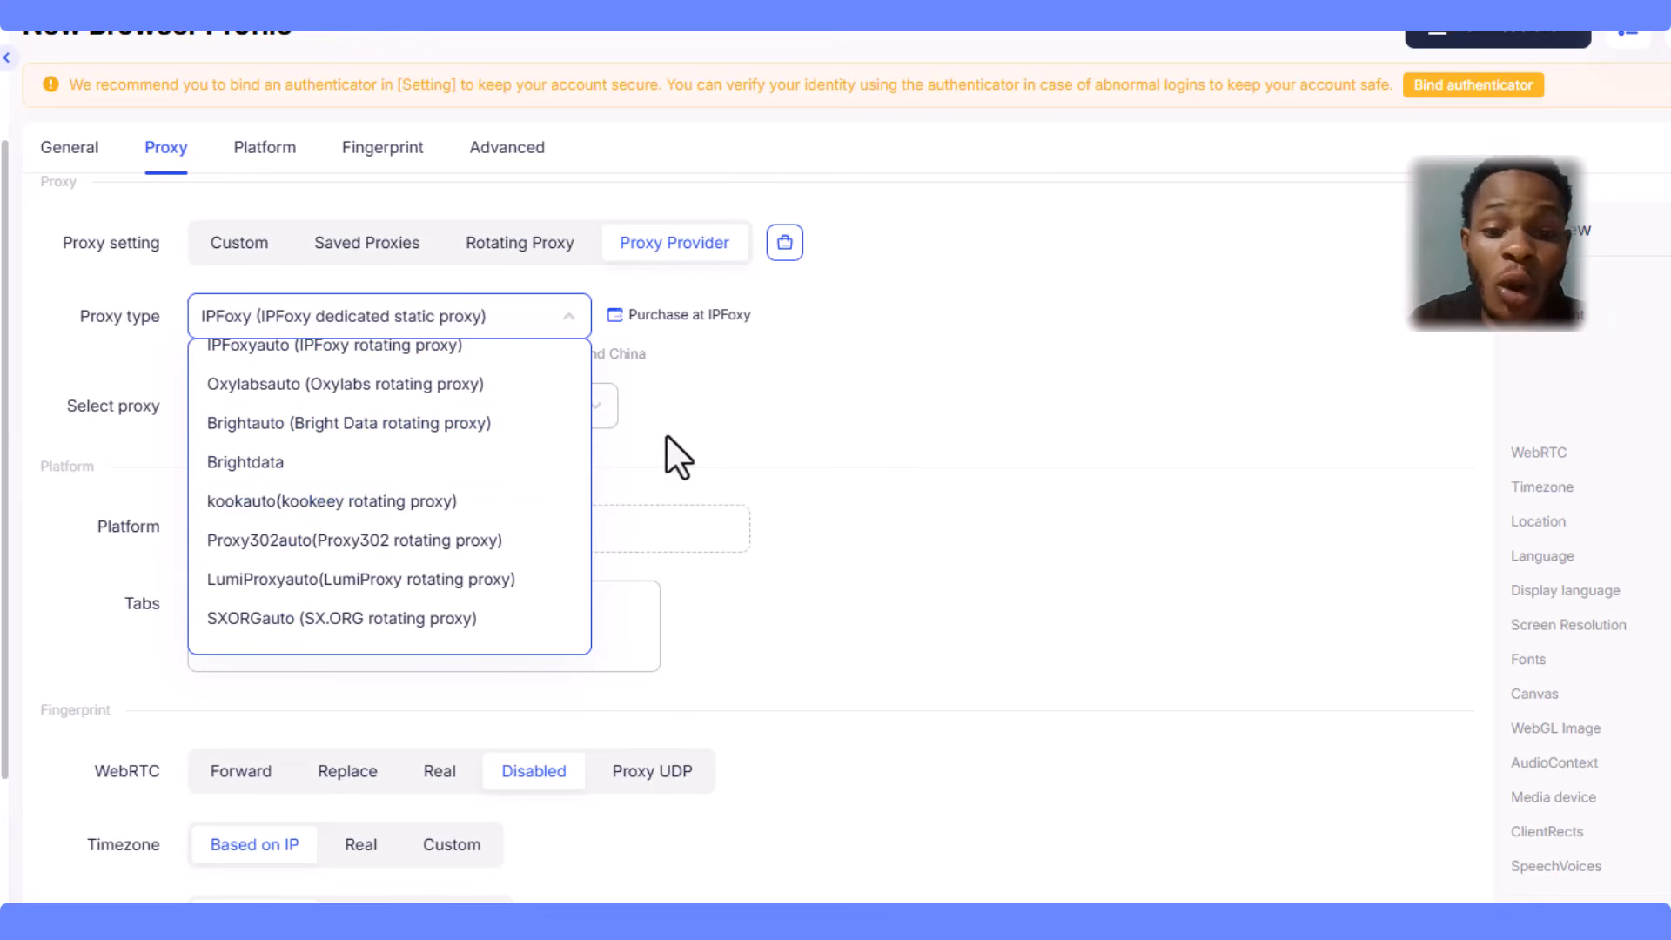
{"action": "left_click", "coordinate": [694, 421]}
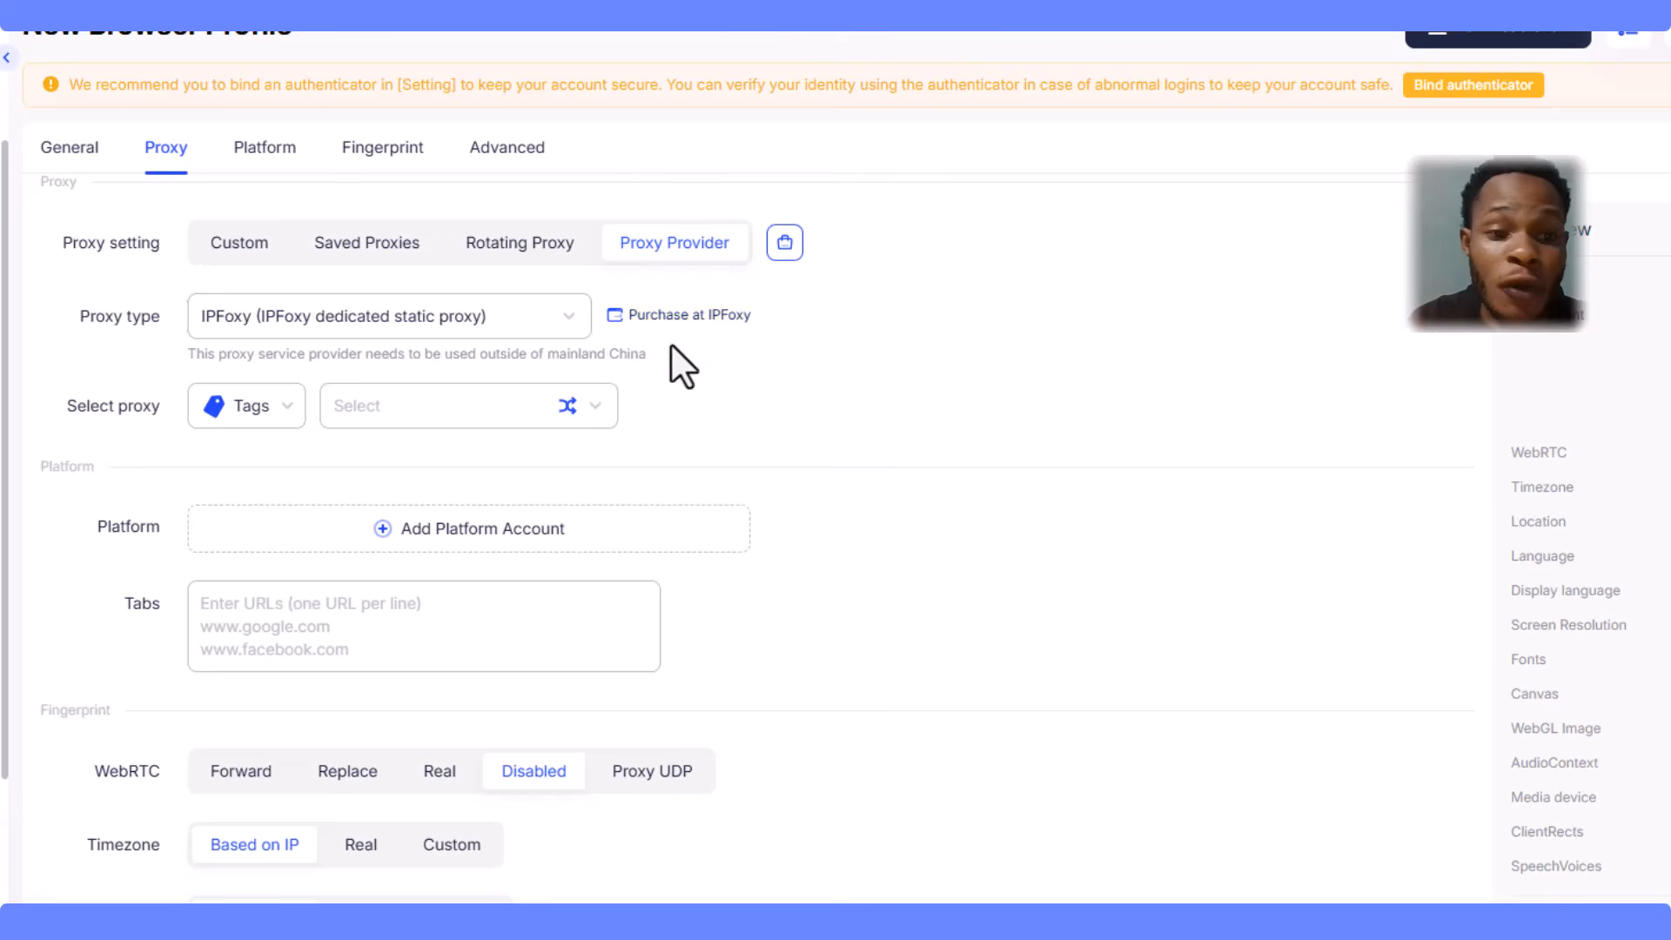
{"action": "left_click", "coordinate": [245, 250]}
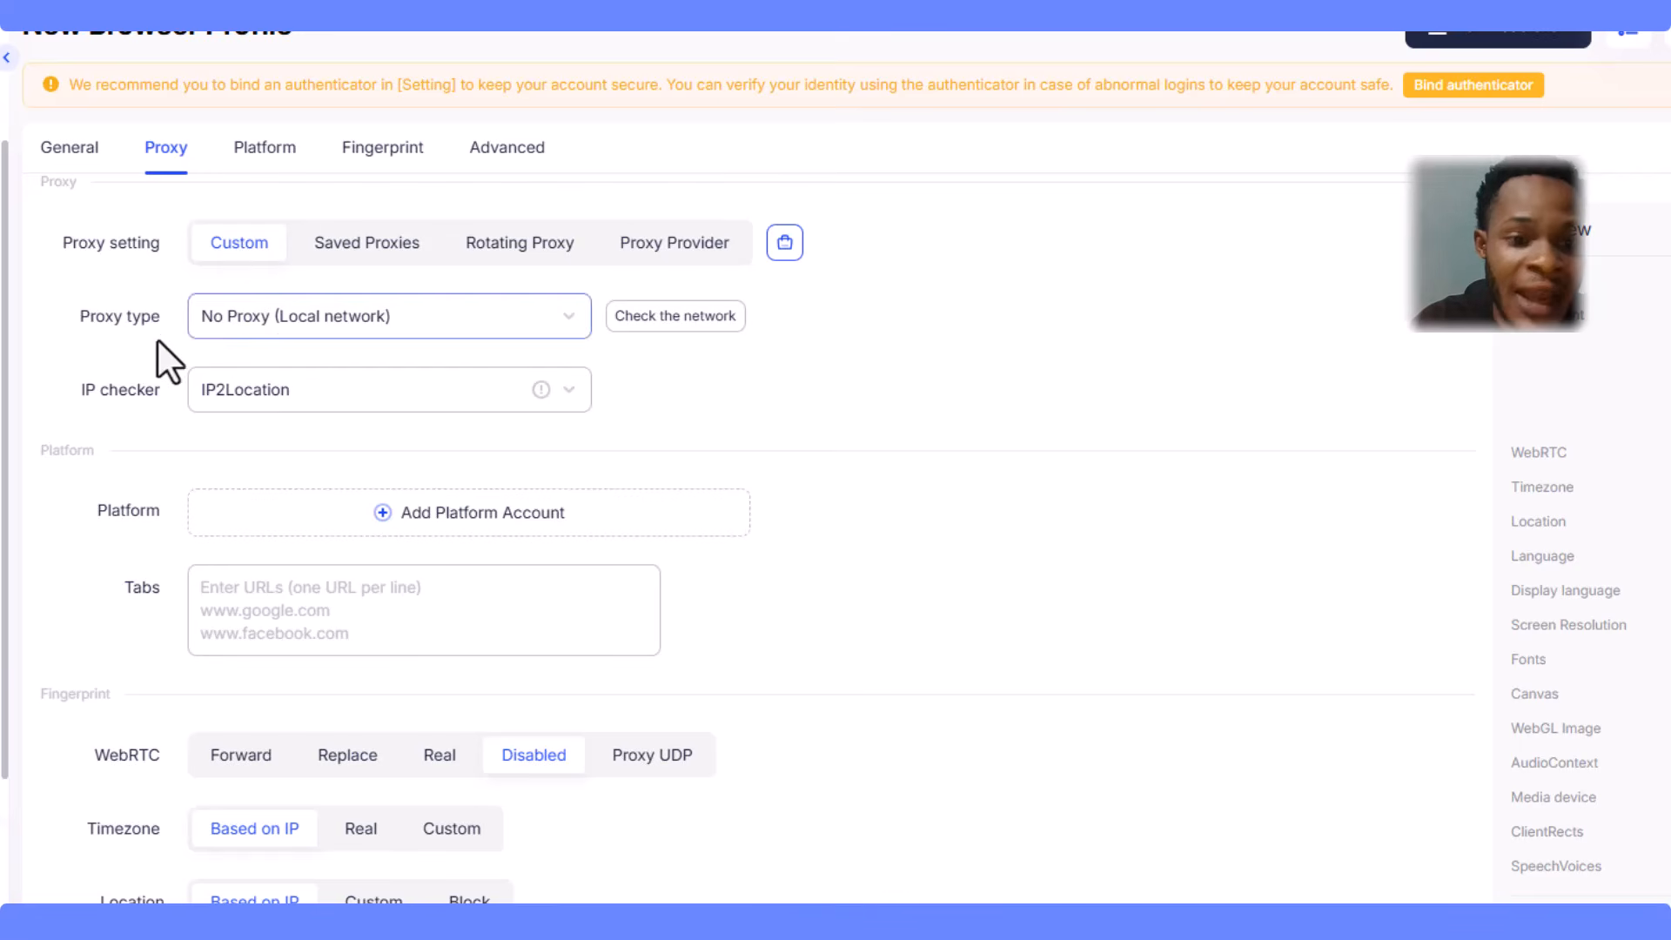
- Set the profile's proxy type to Socks5
{"action": "left_click", "coordinate": [502, 329]}
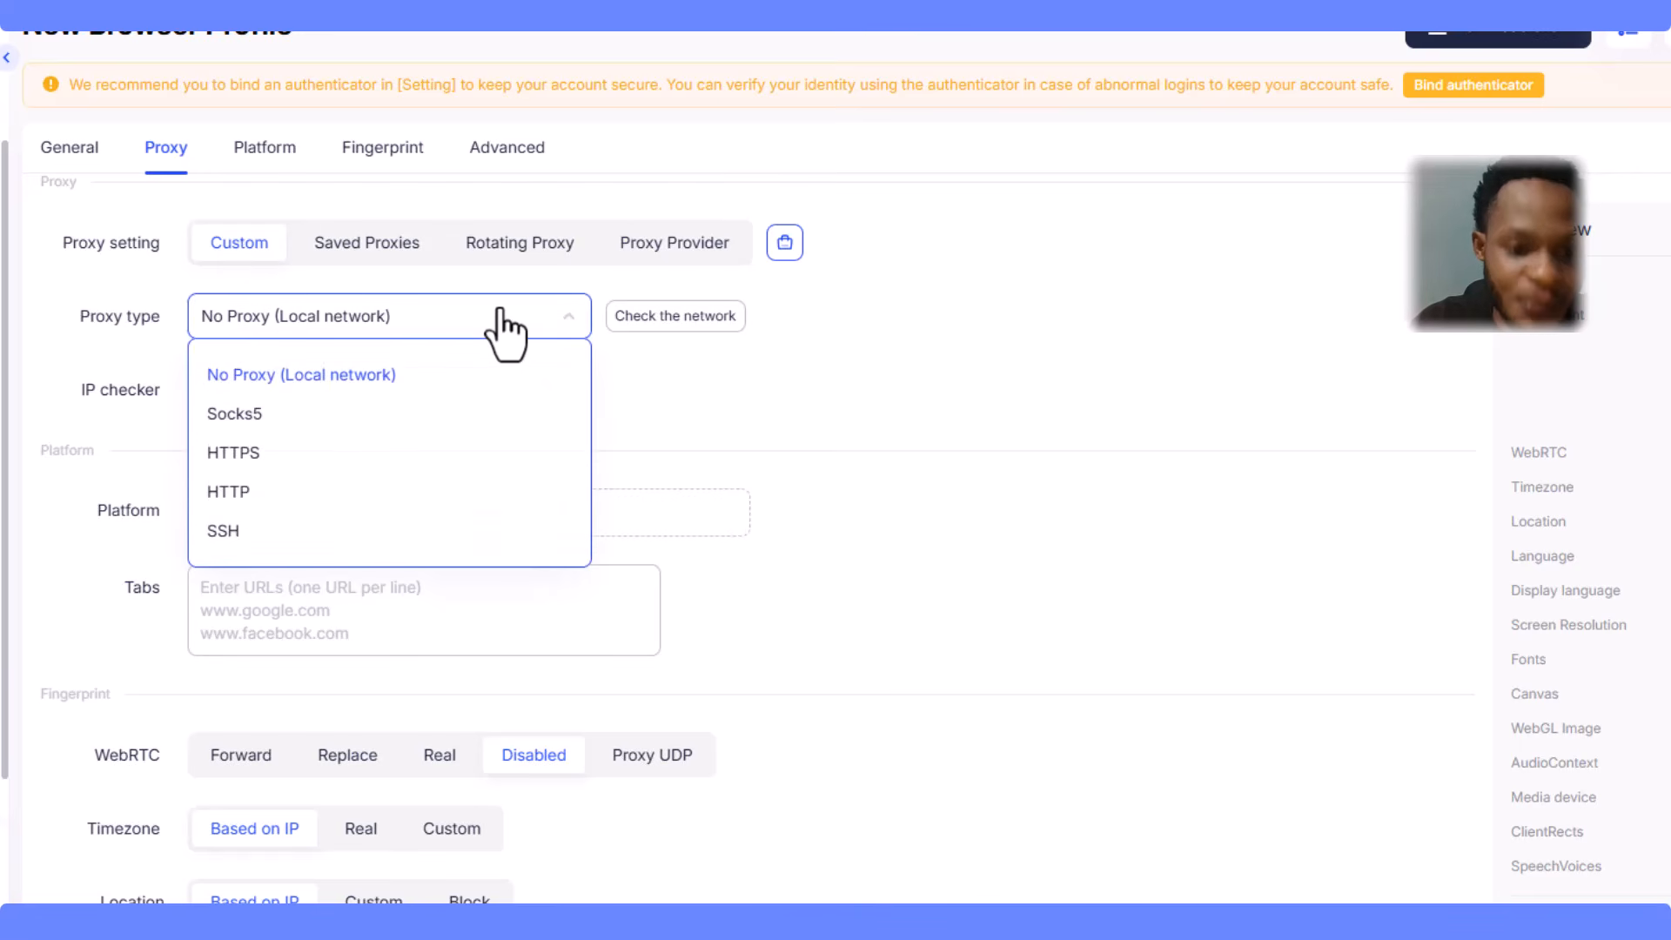
{"action": "left_click", "coordinate": [274, 425]}
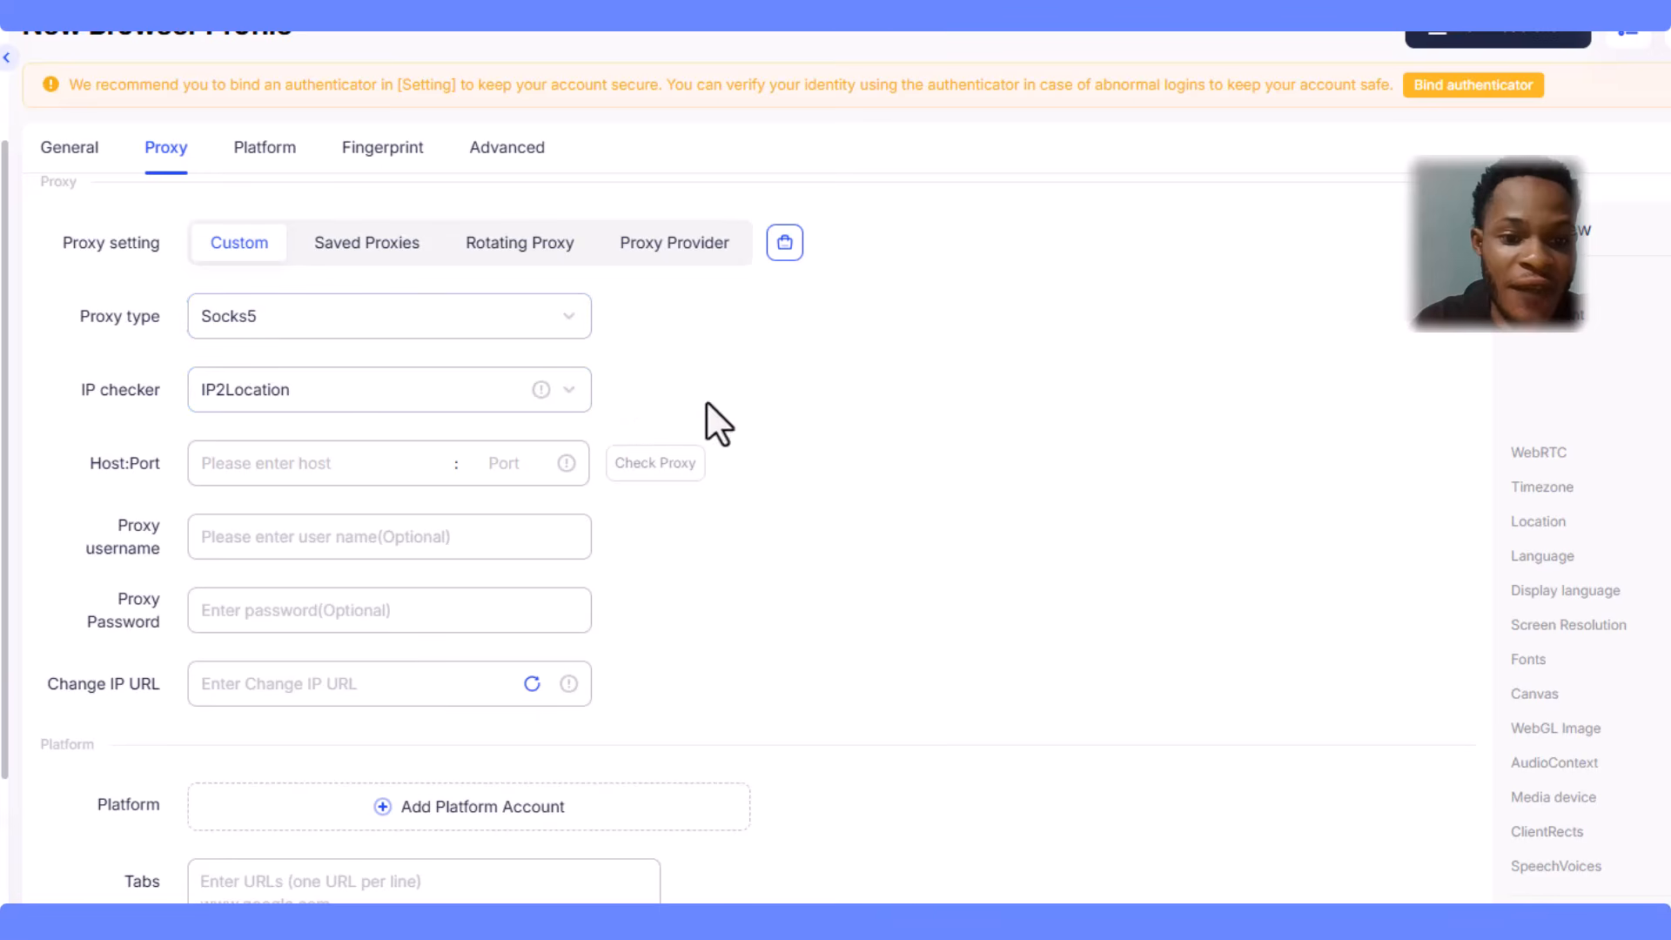
{"action": "scroll", "coordinate": [308, 470], "scroll_direction": "down", "scroll_amount": 1}
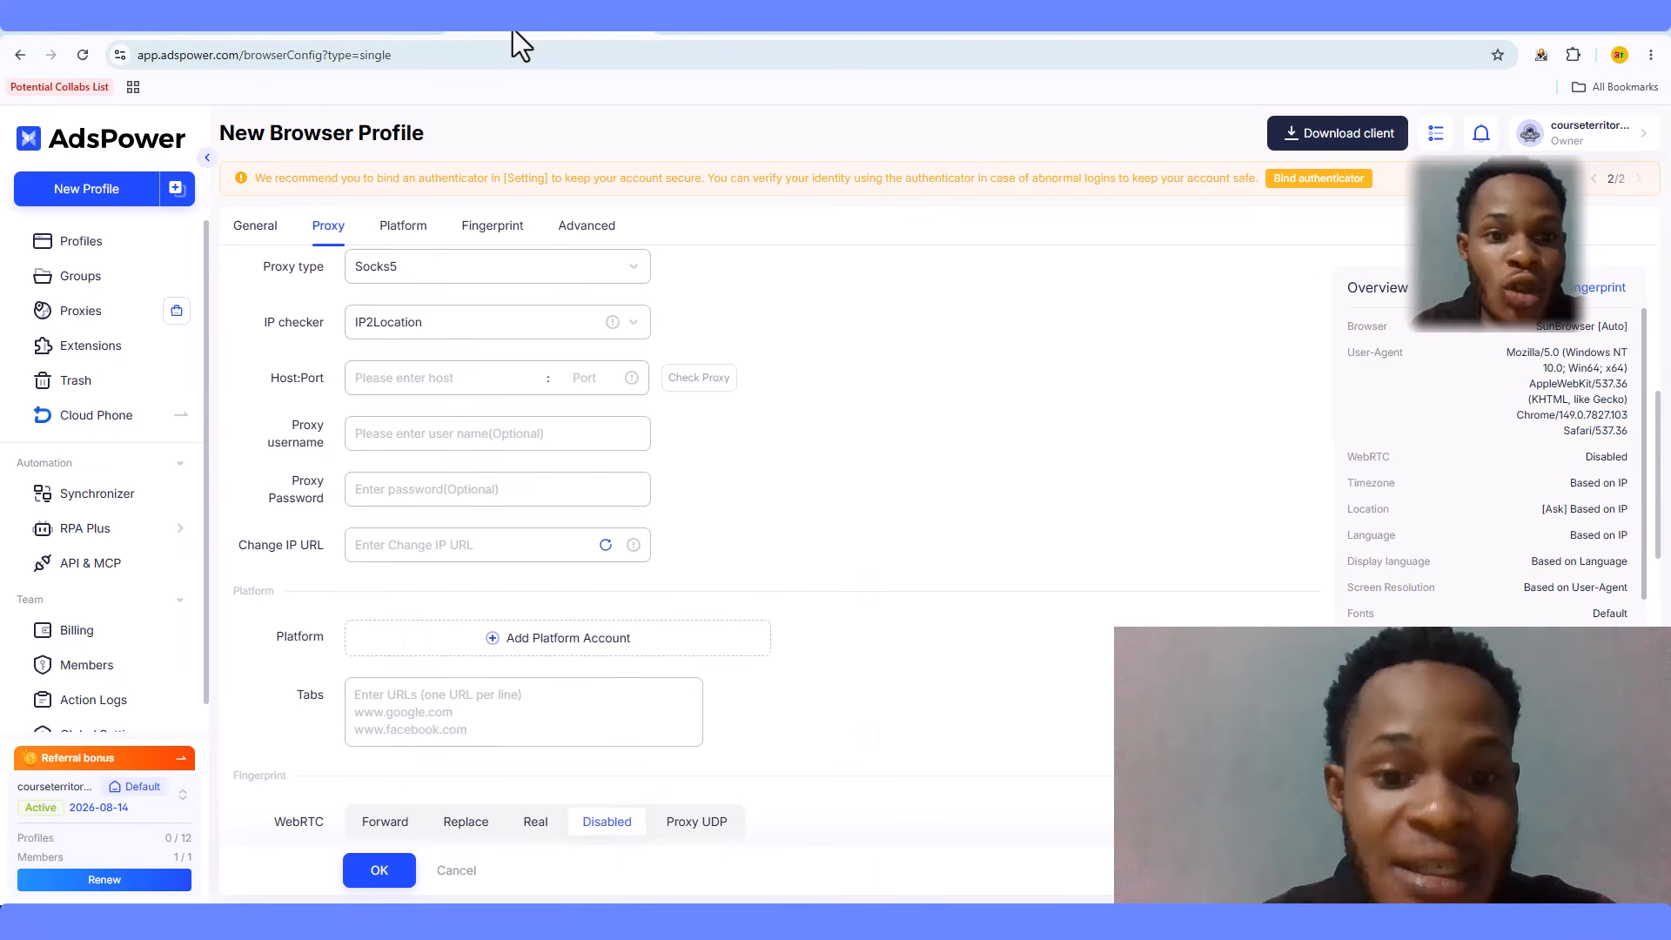
{"action": "scroll", "coordinate": [552, 358], "scroll_direction": "up", "scroll_amount": 1}
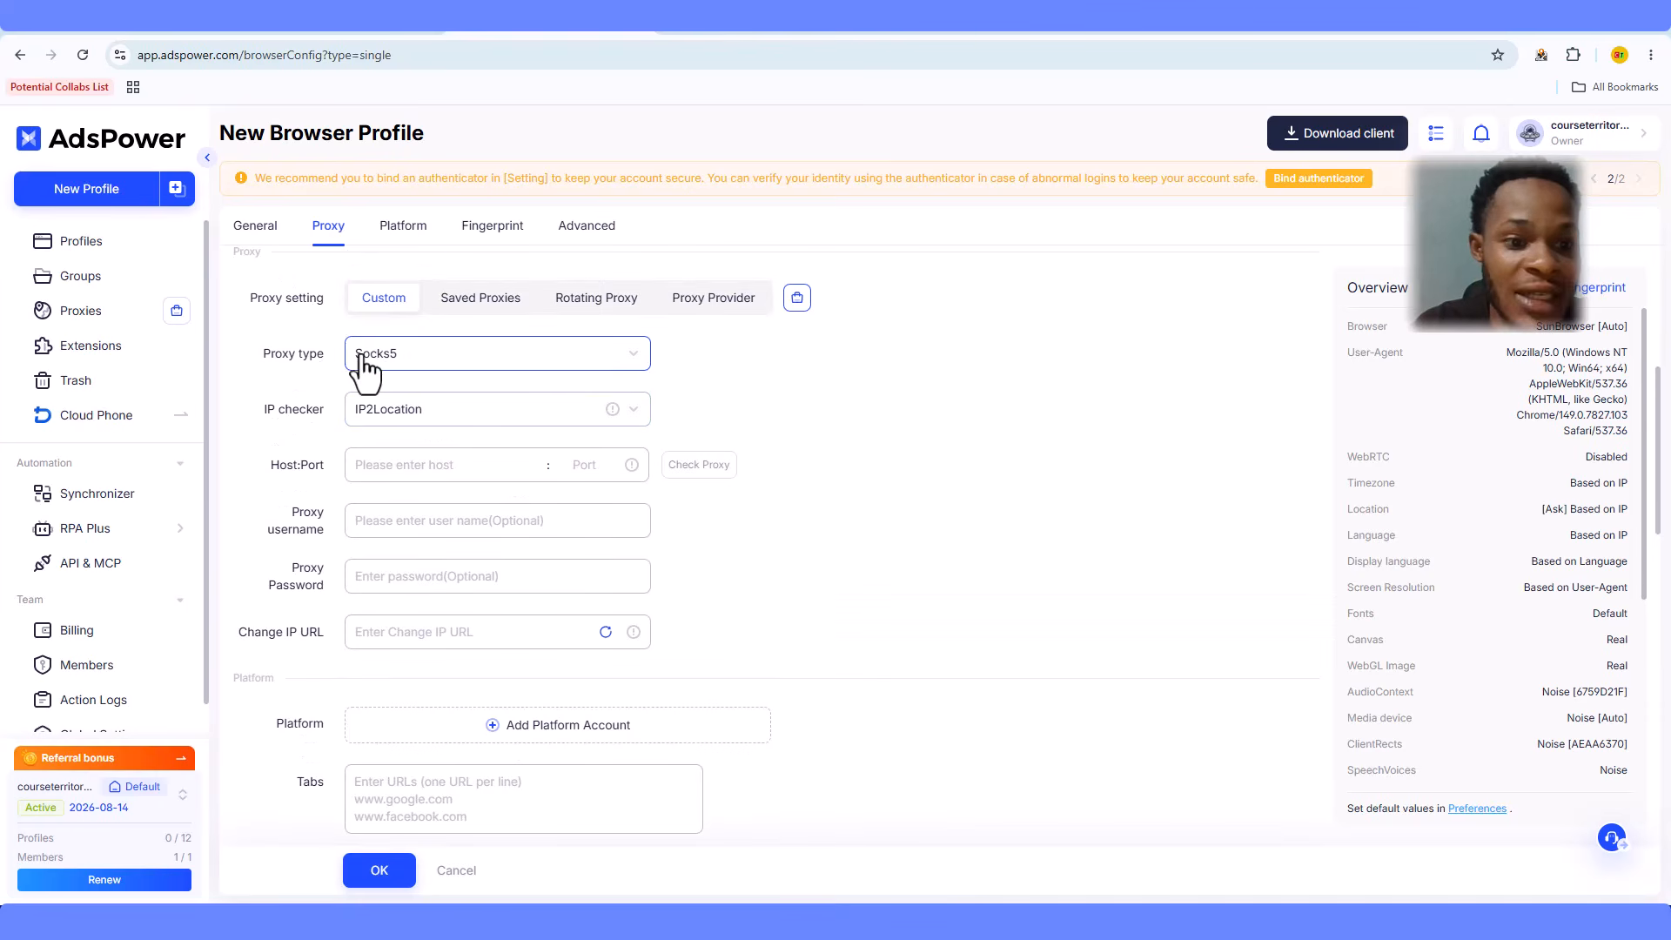
{"action": "left_click", "coordinate": [409, 357]}
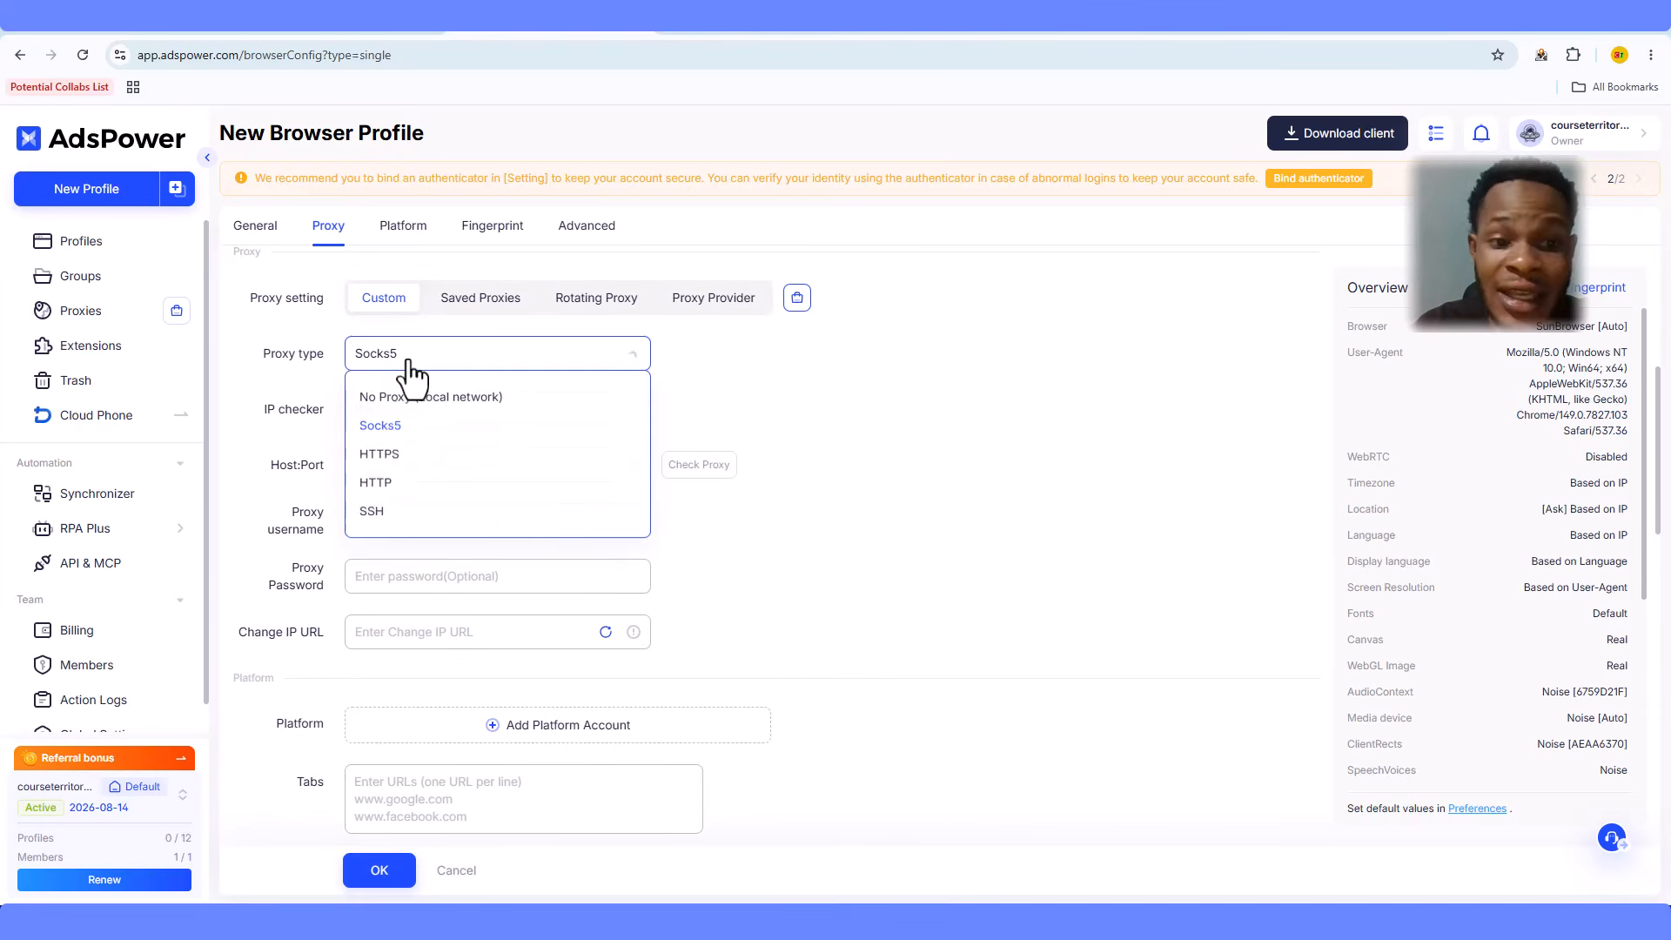
{"action": "left_click", "coordinate": [405, 360]}
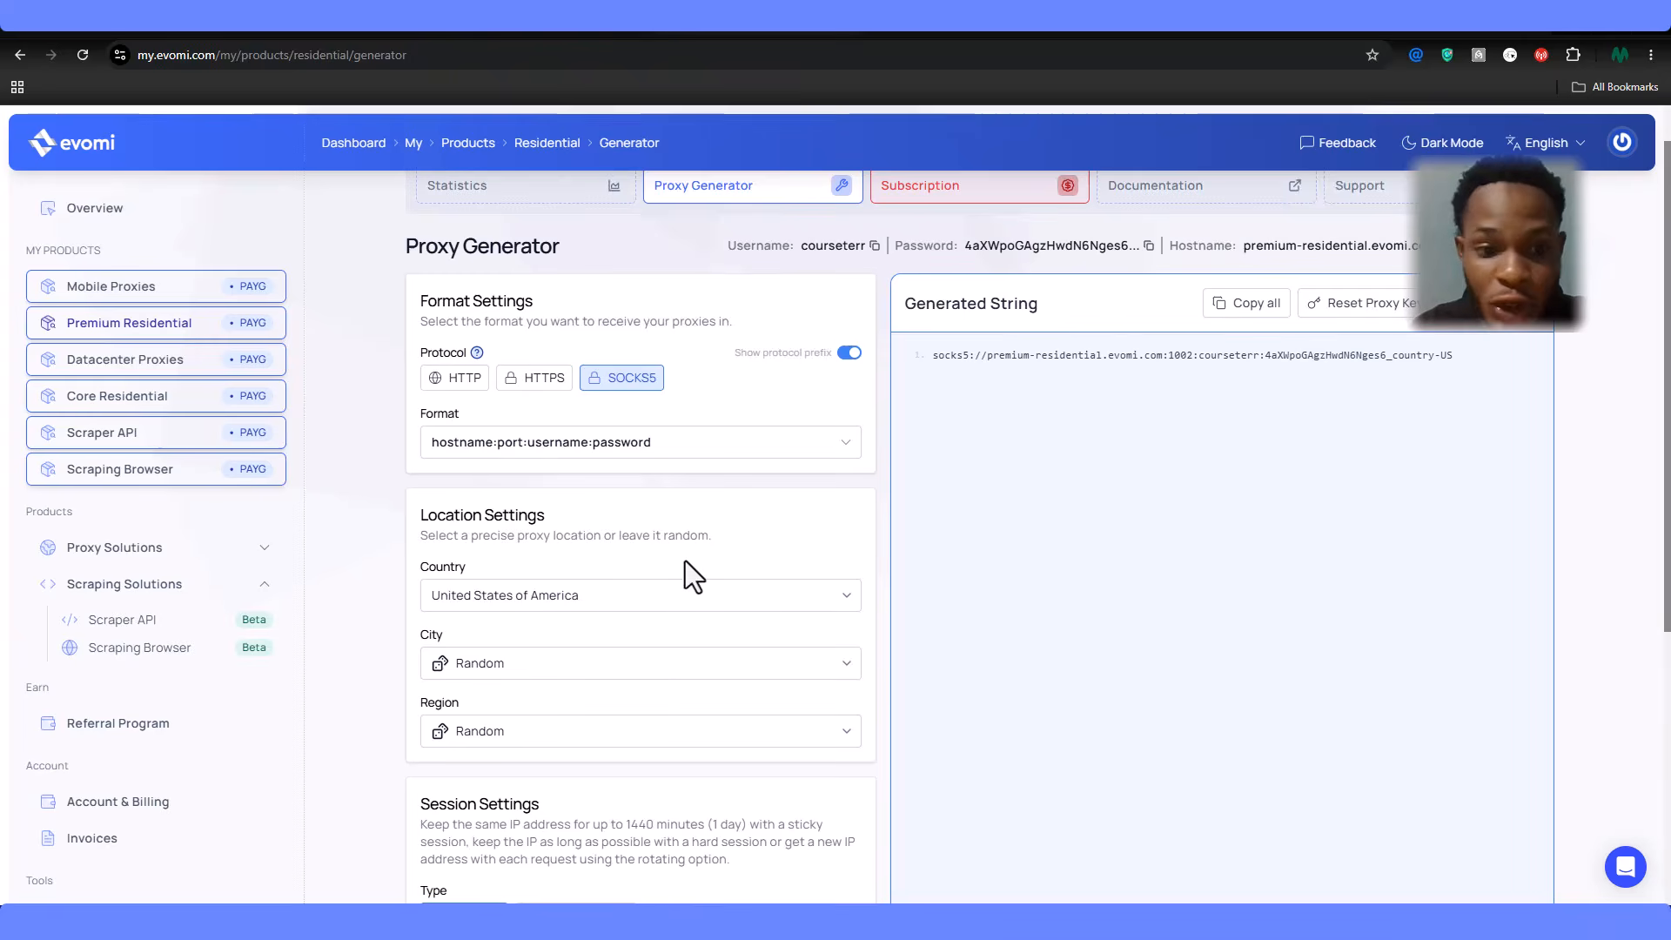
- In Evomi, keep United States with Random city and region, and switch to a sticky session
{"action": "scroll", "coordinate": [686, 557], "scroll_direction": "down", "scroll_amount": 3}
{"action": "left_click", "coordinate": [653, 373]}
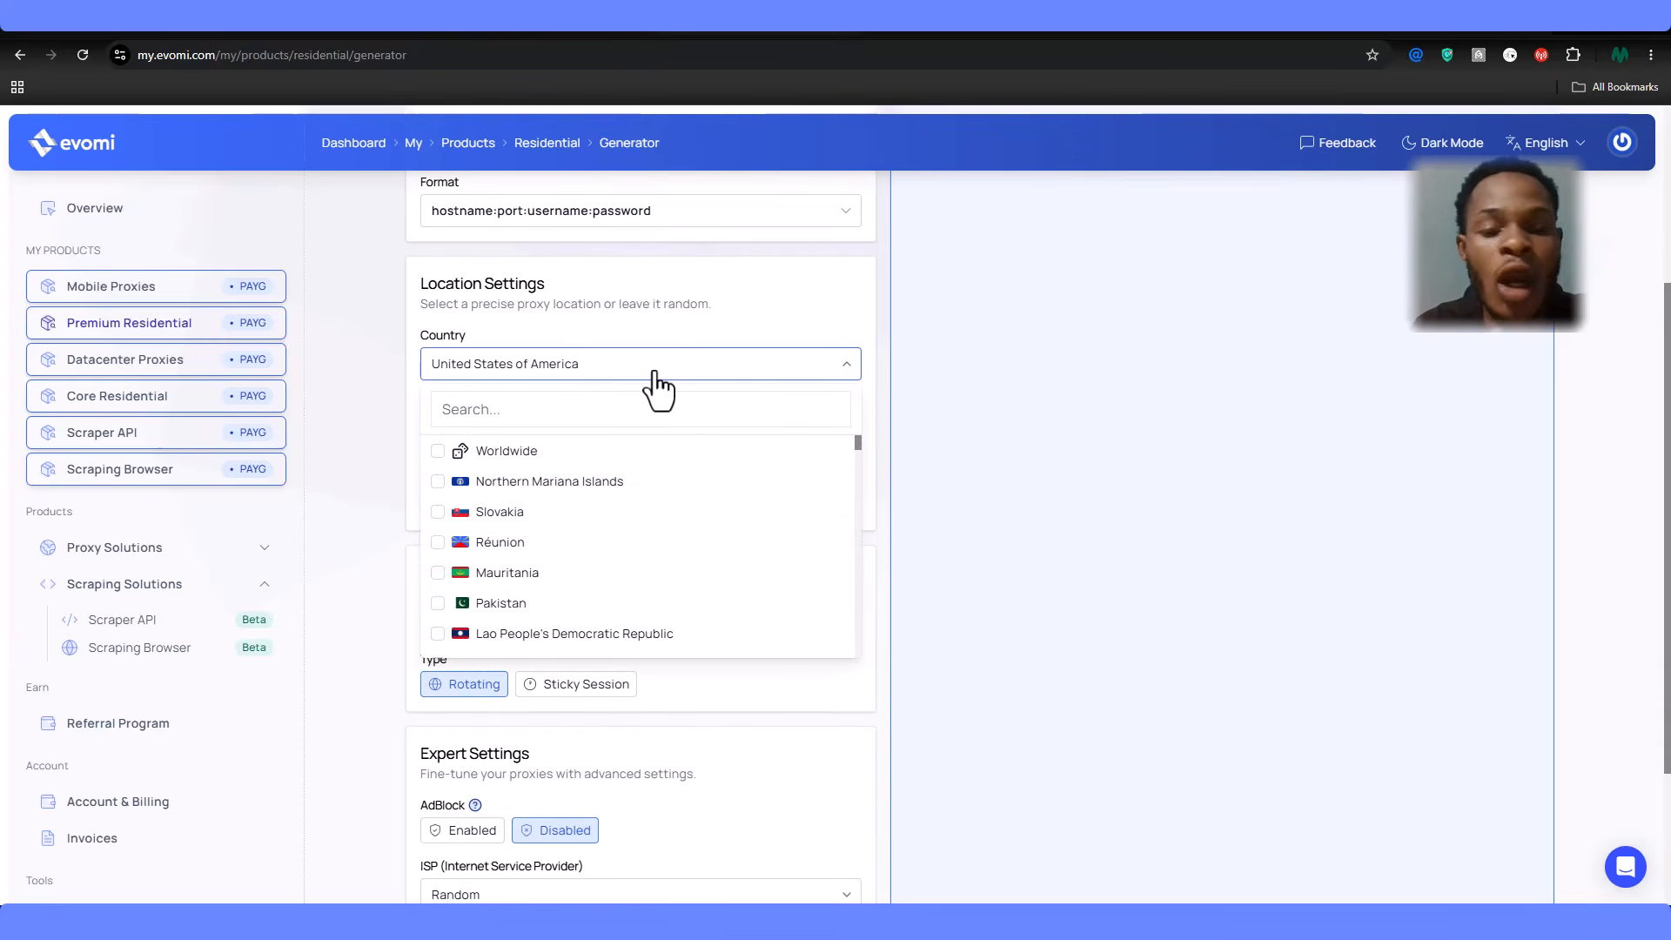
{"action": "left_click", "coordinate": [705, 313]}
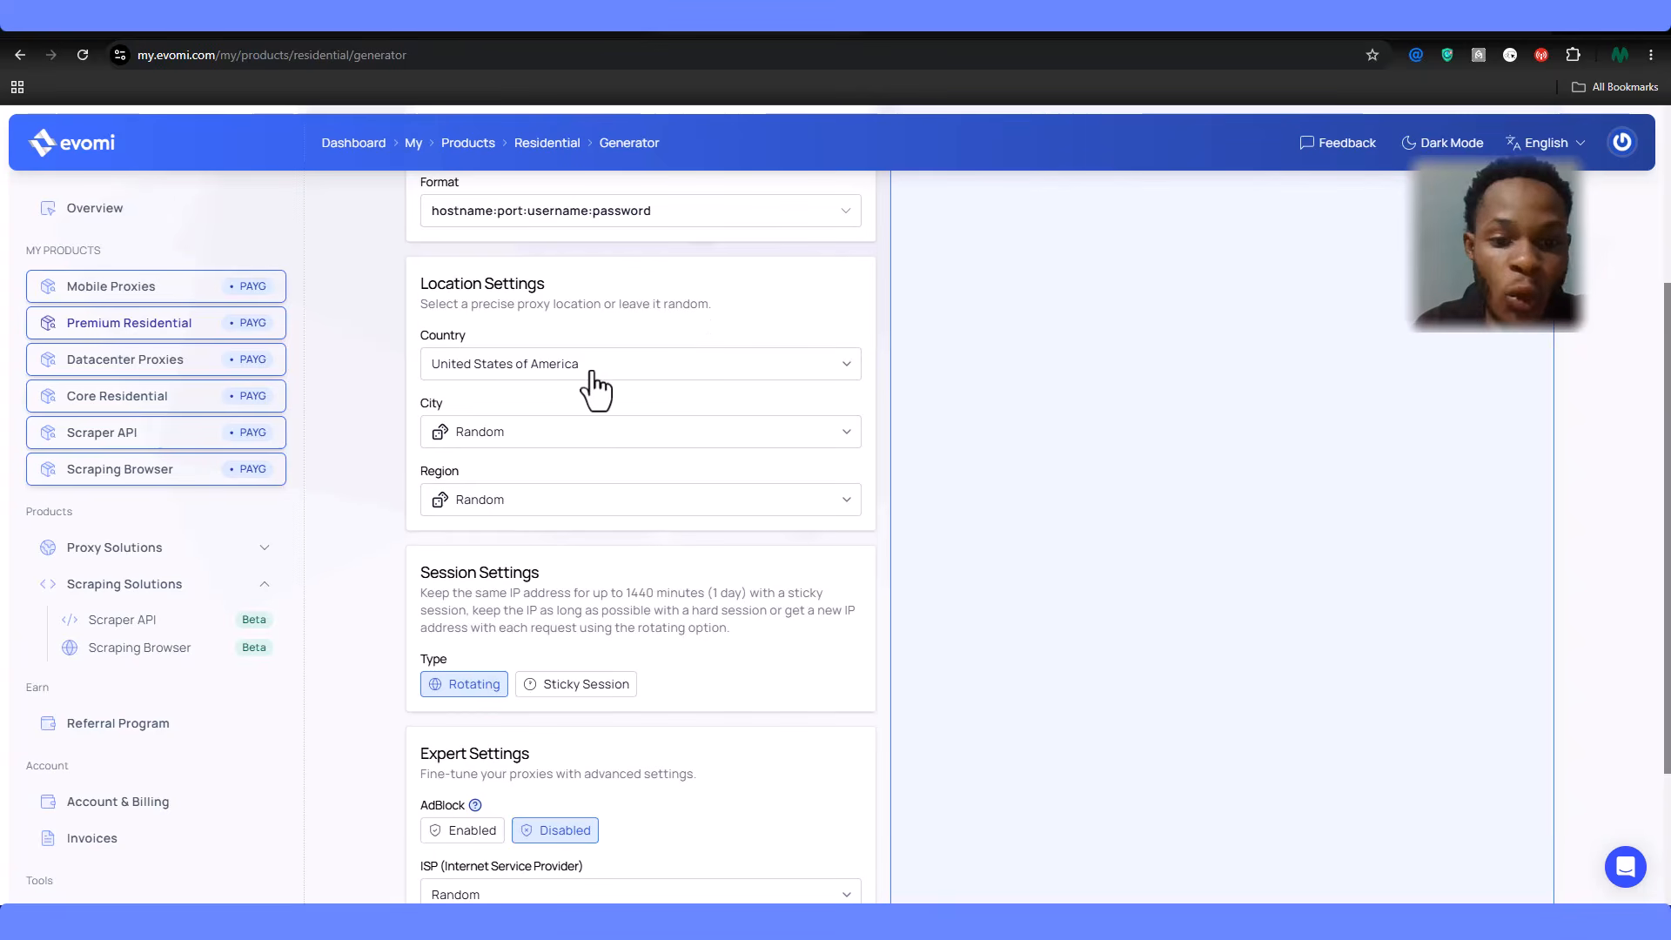
{"action": "scroll", "coordinate": [772, 362], "scroll_direction": "down", "scroll_amount": 2}
{"action": "left_click", "coordinate": [681, 326]}
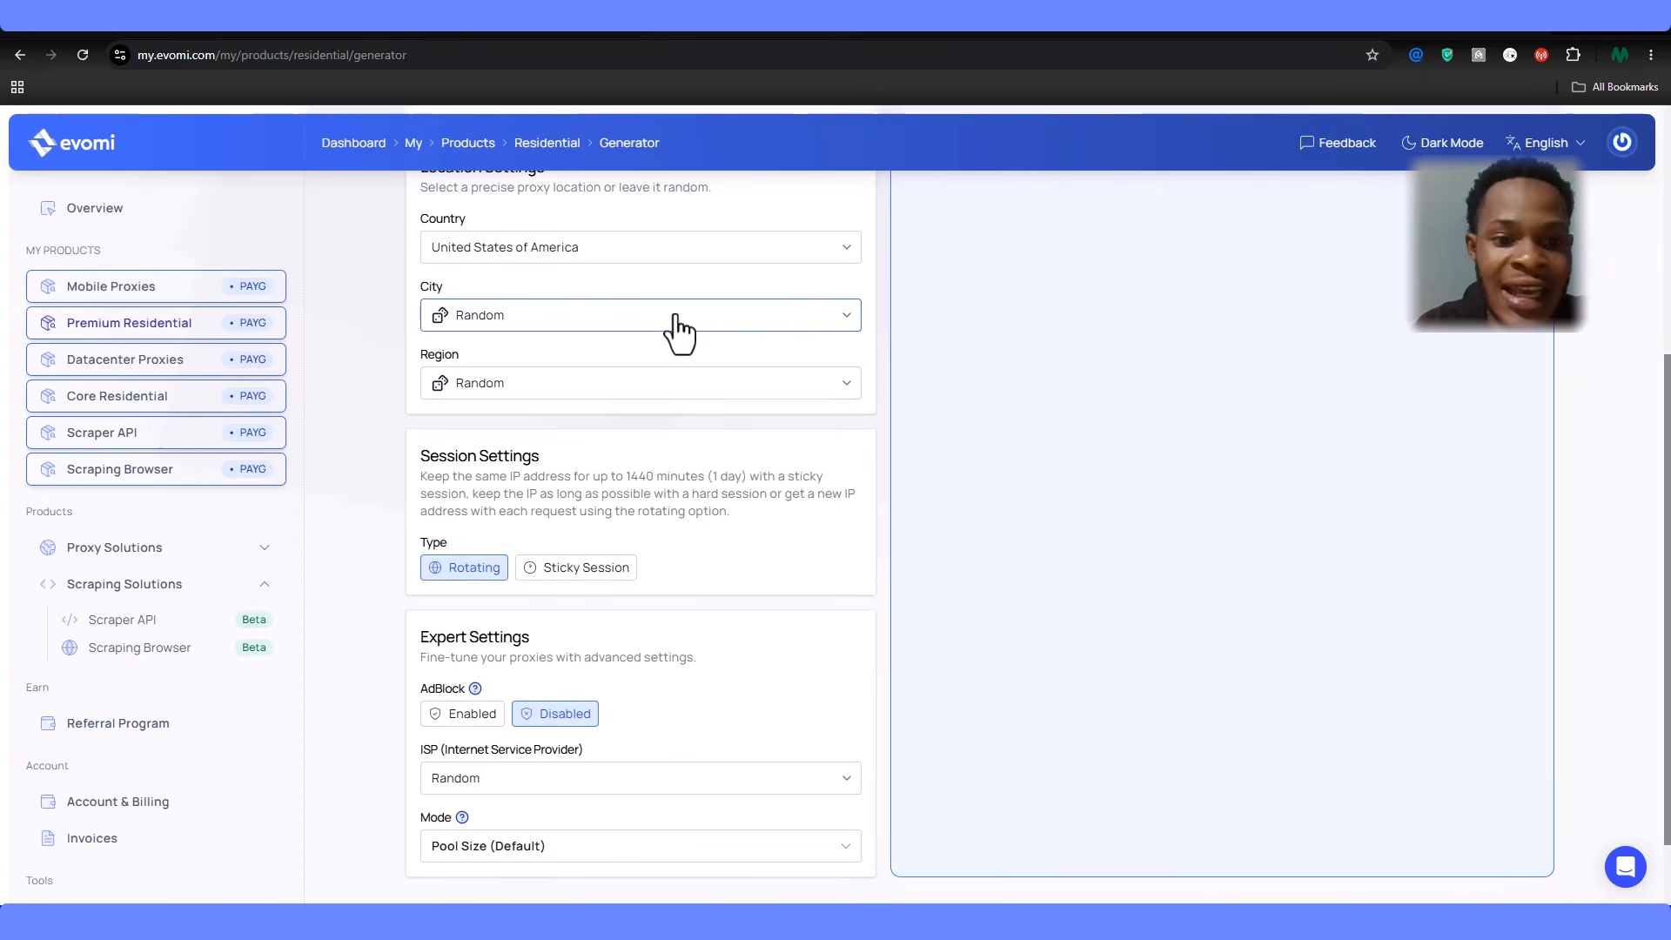
{"action": "left_click", "coordinate": [679, 328]}
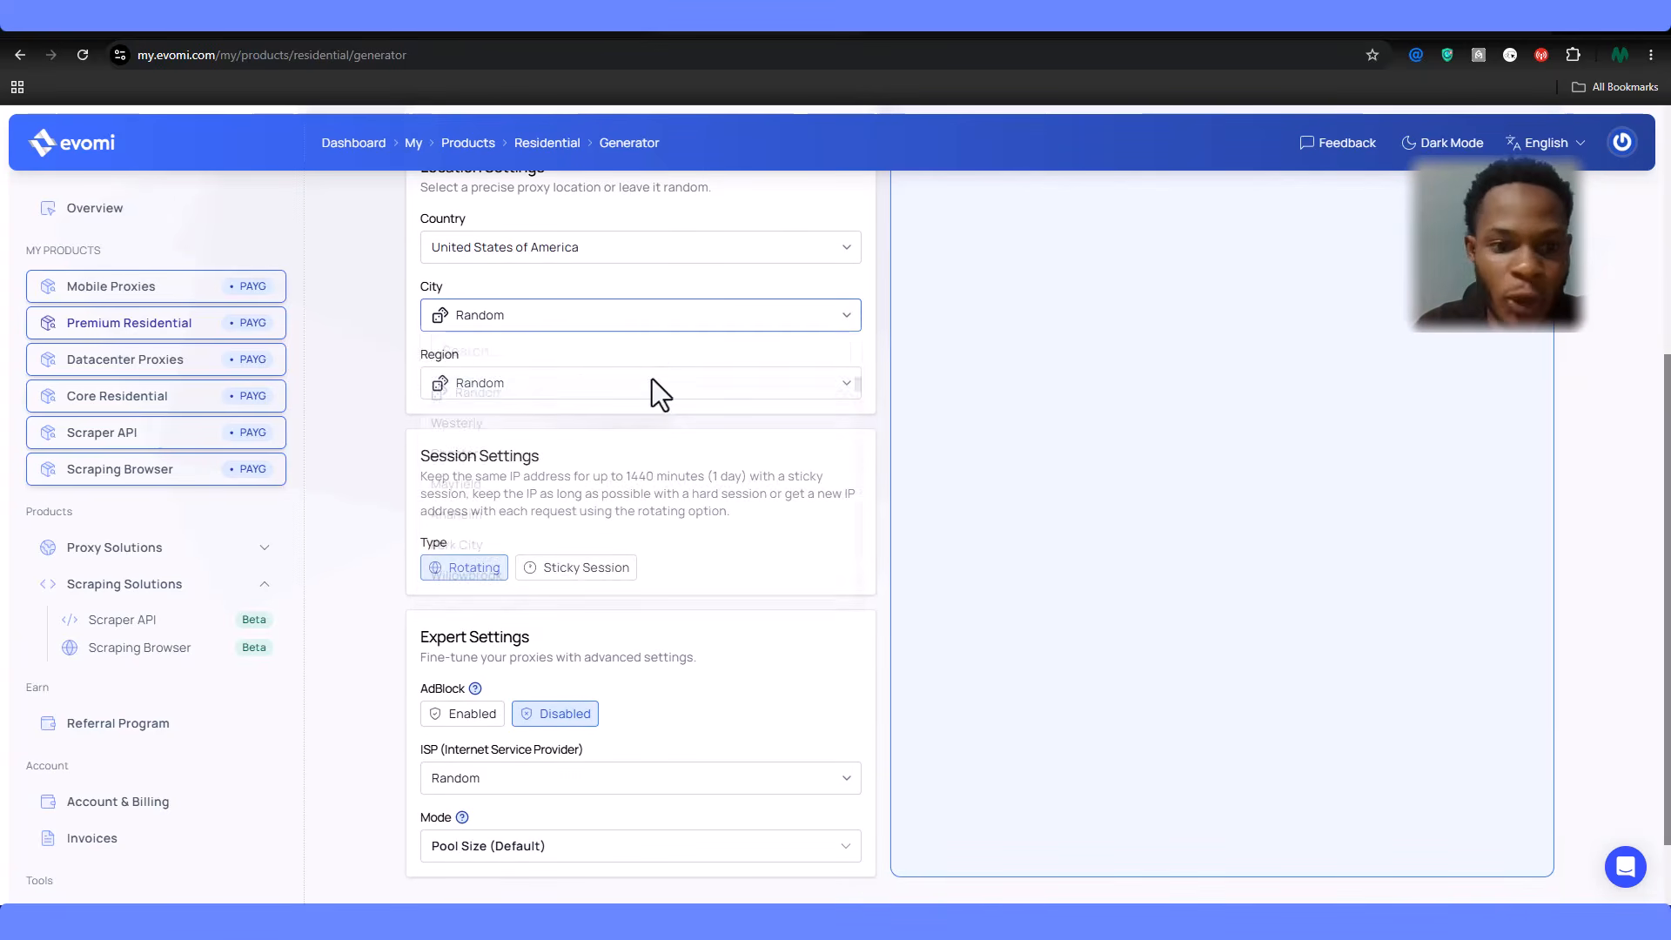
{"action": "left_click", "coordinate": [585, 391]}
{"action": "left_click", "coordinate": [586, 392]}
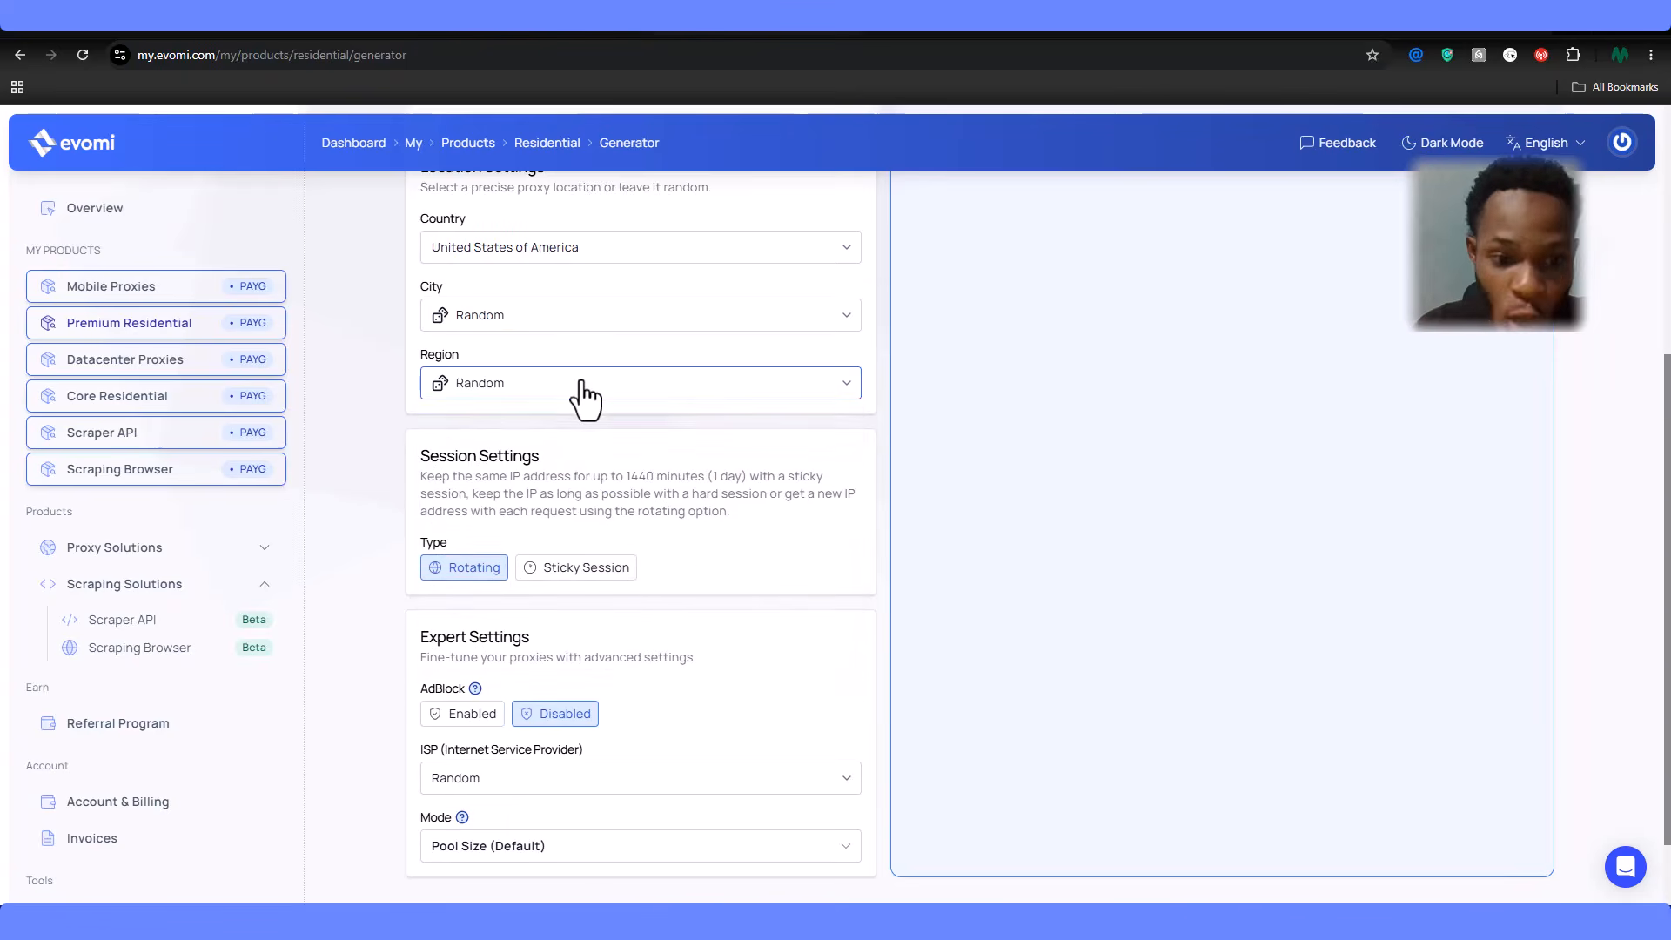
{"action": "scroll", "coordinate": [586, 393], "scroll_direction": "down", "scroll_amount": 1}
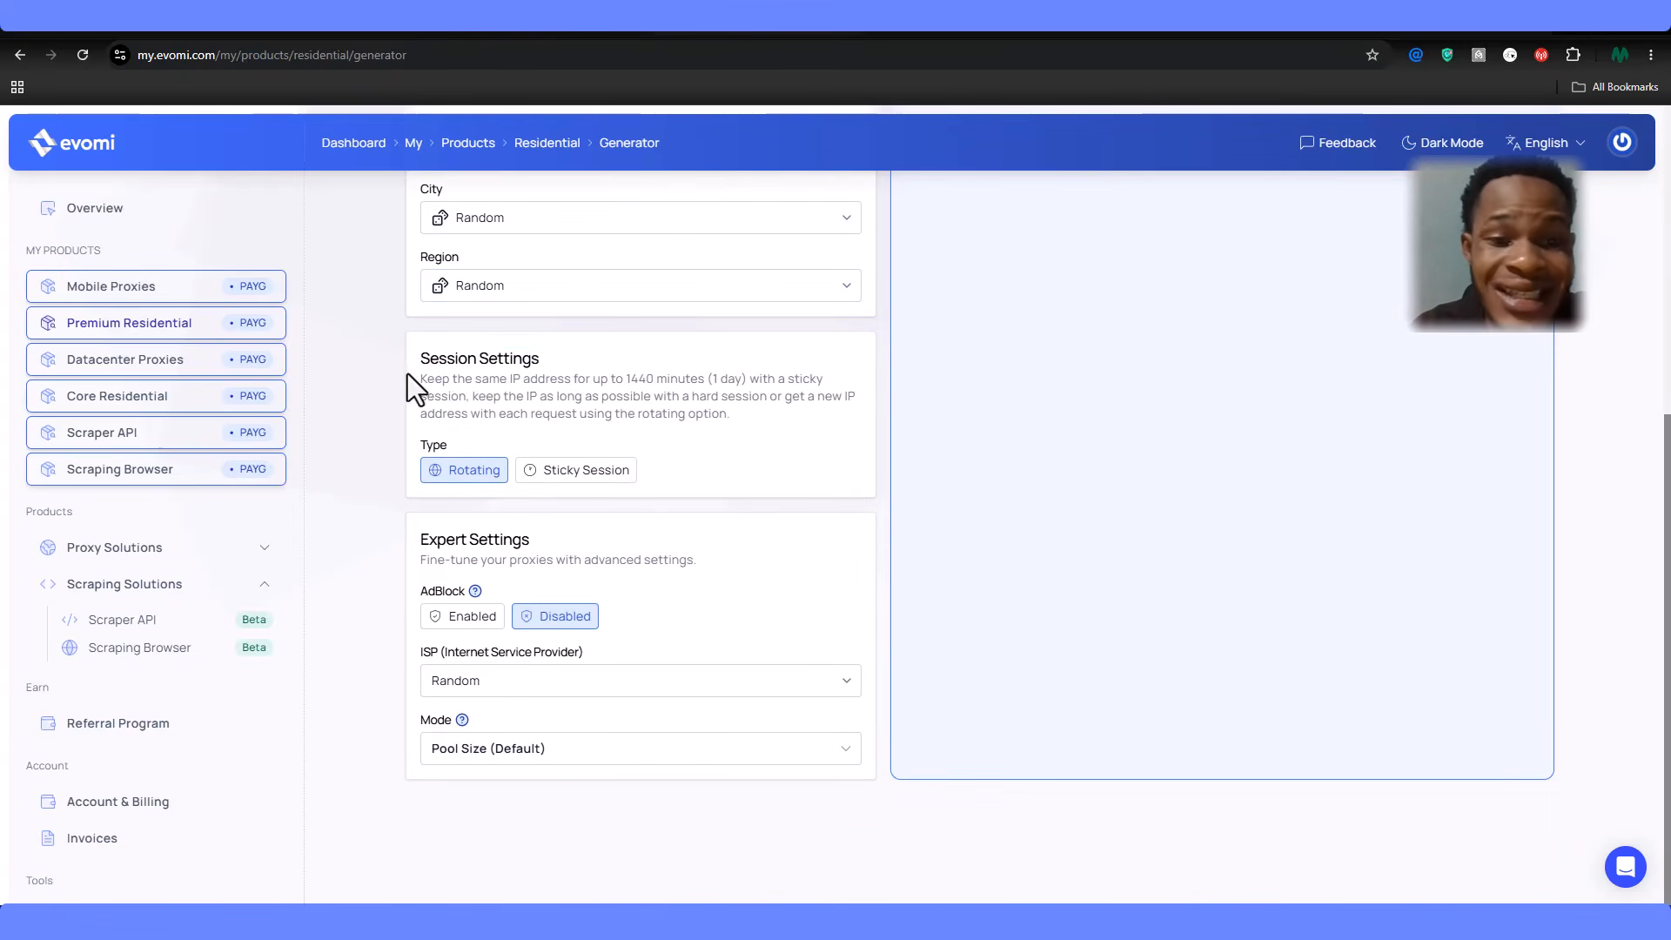
{"action": "left_click", "coordinate": [531, 481]}
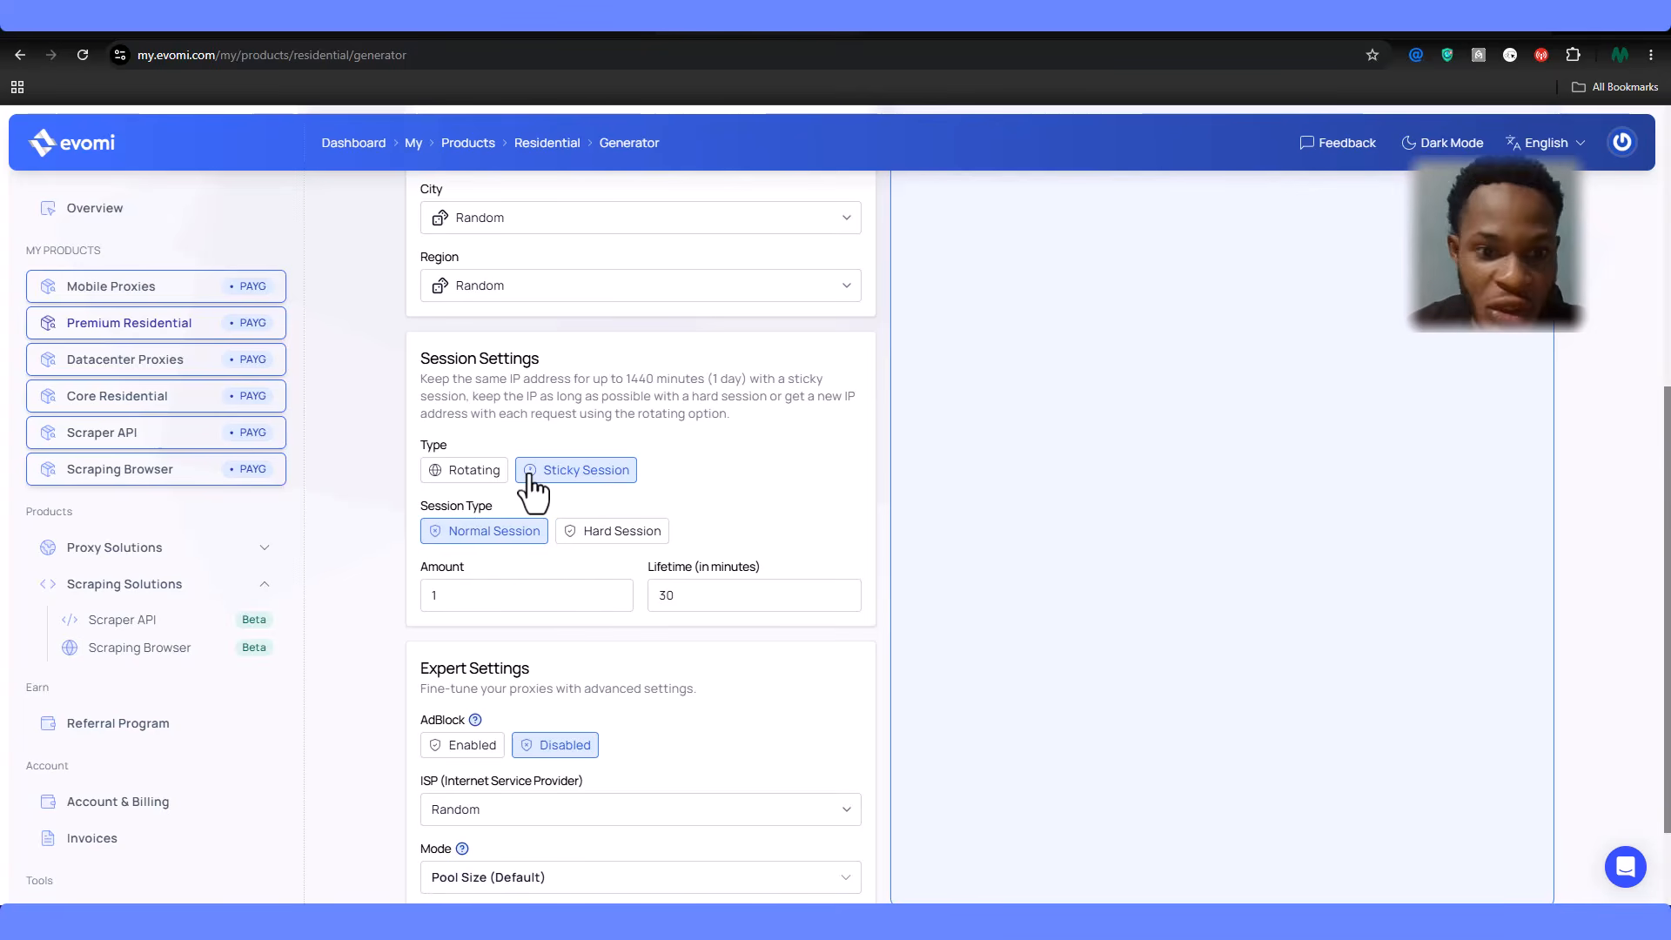
- Make the Evomi sticky session a Hard Session and copy the generated SOCKS5 proxy string
{"action": "left_click", "coordinate": [612, 530]}
{"action": "scroll", "coordinate": [644, 526], "scroll_direction": "down", "scroll_amount": 1}
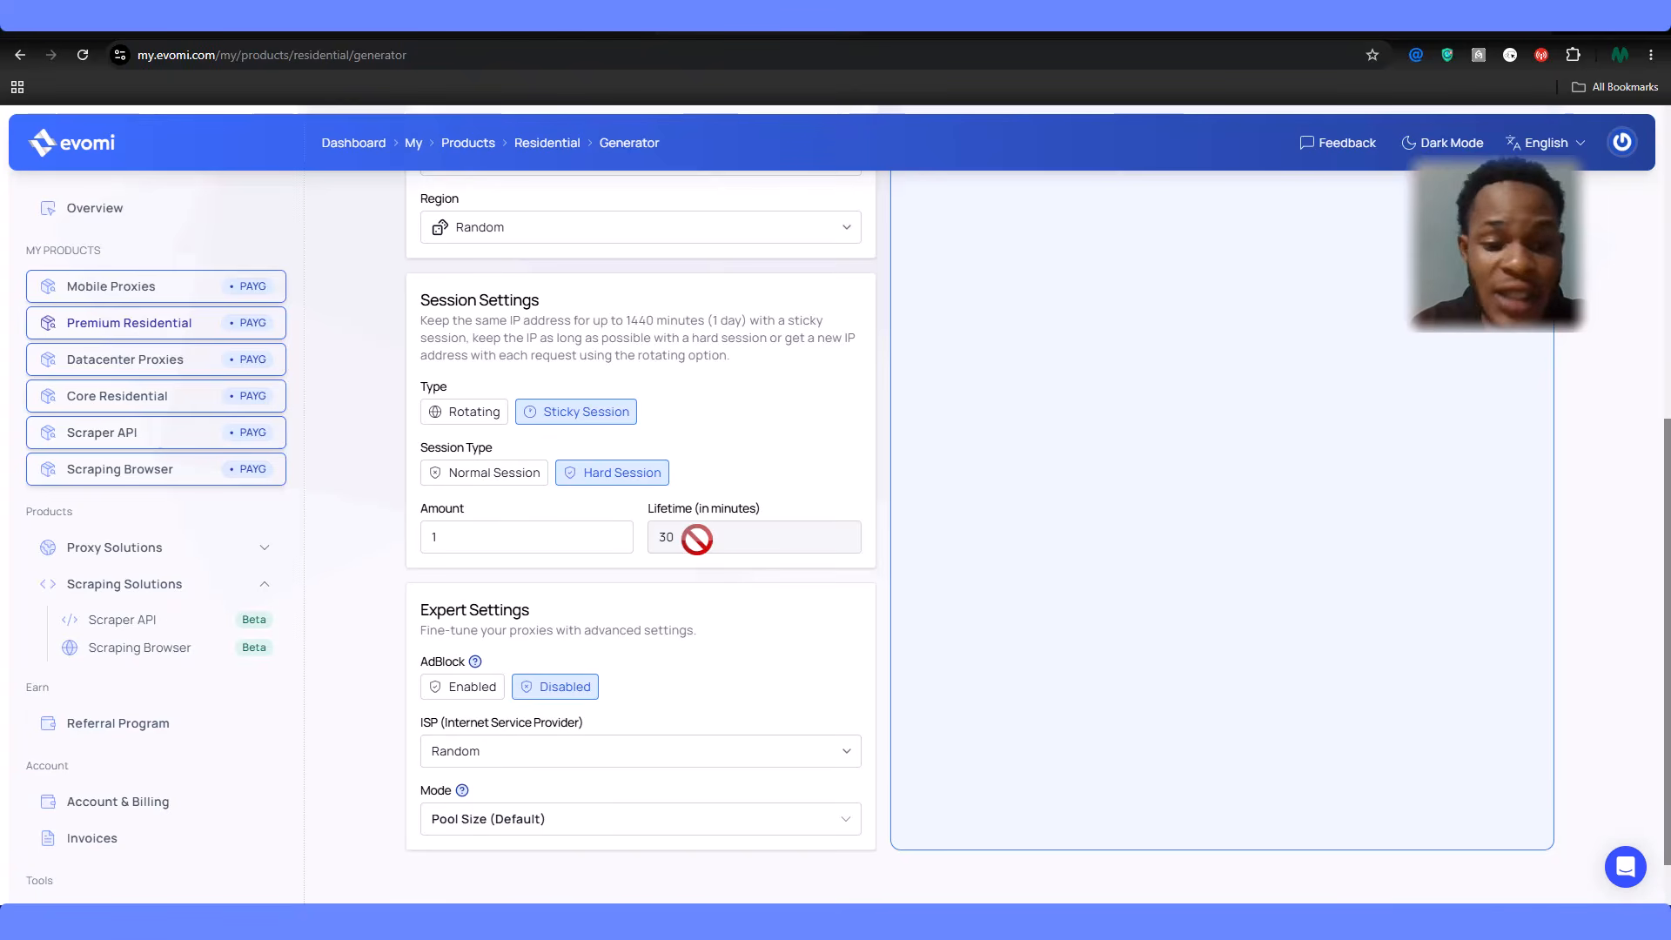
{"action": "scroll", "coordinate": [651, 585], "scroll_direction": "down", "scroll_amount": 1}
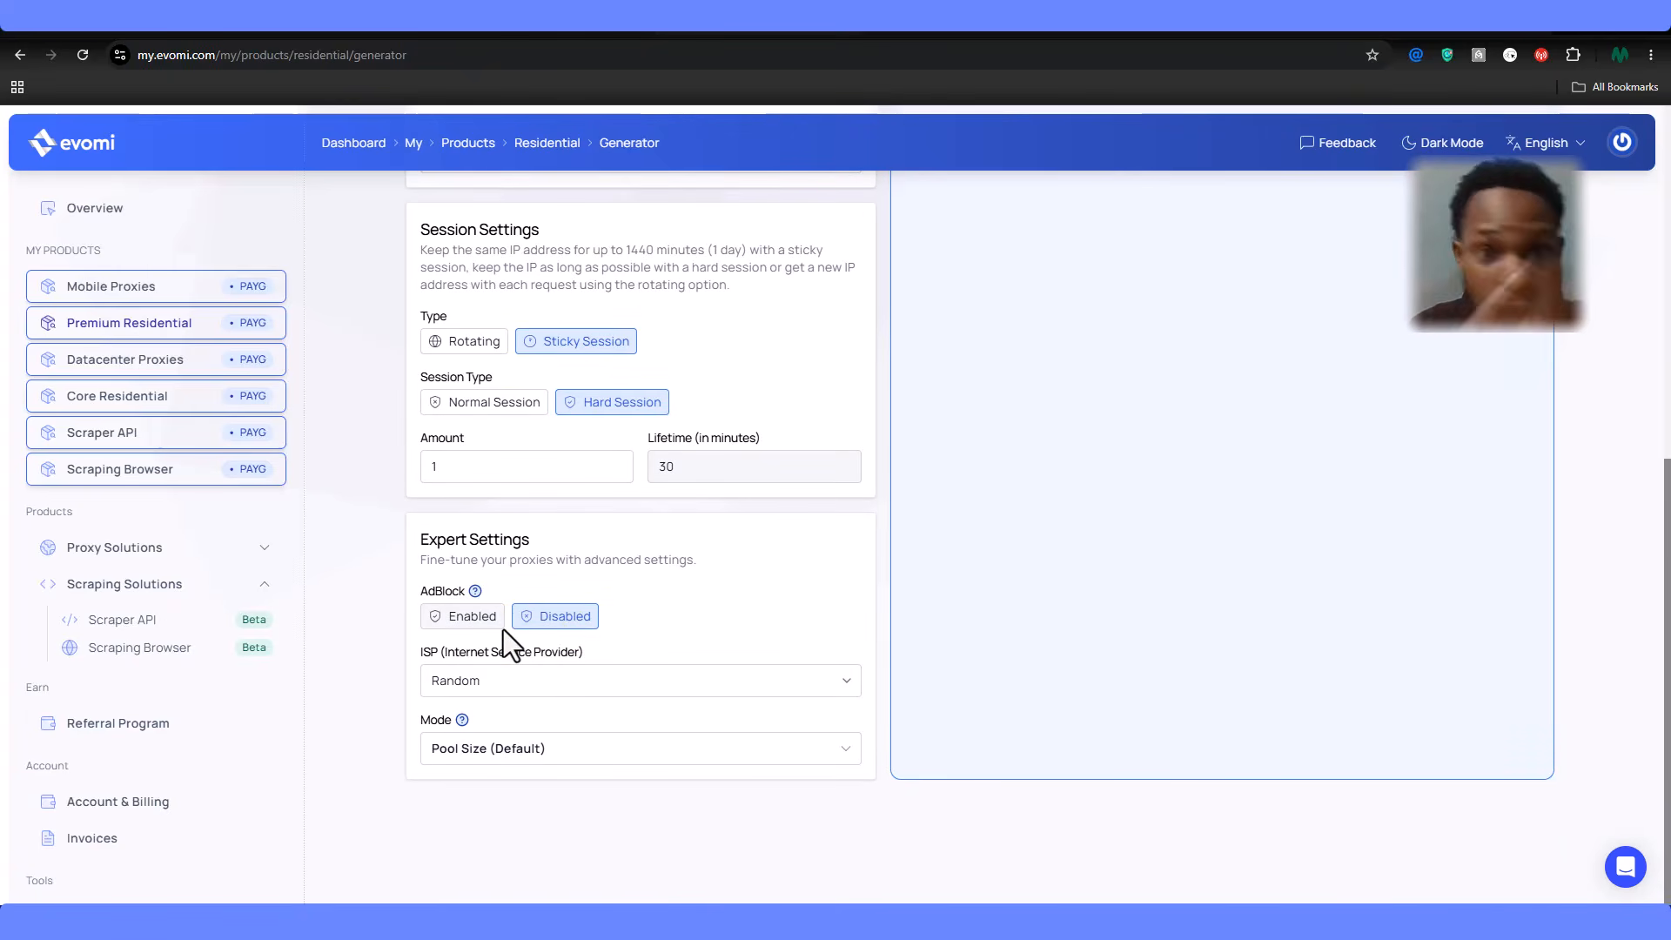
{"action": "scroll", "coordinate": [503, 629], "scroll_direction": "up", "scroll_amount": 7}
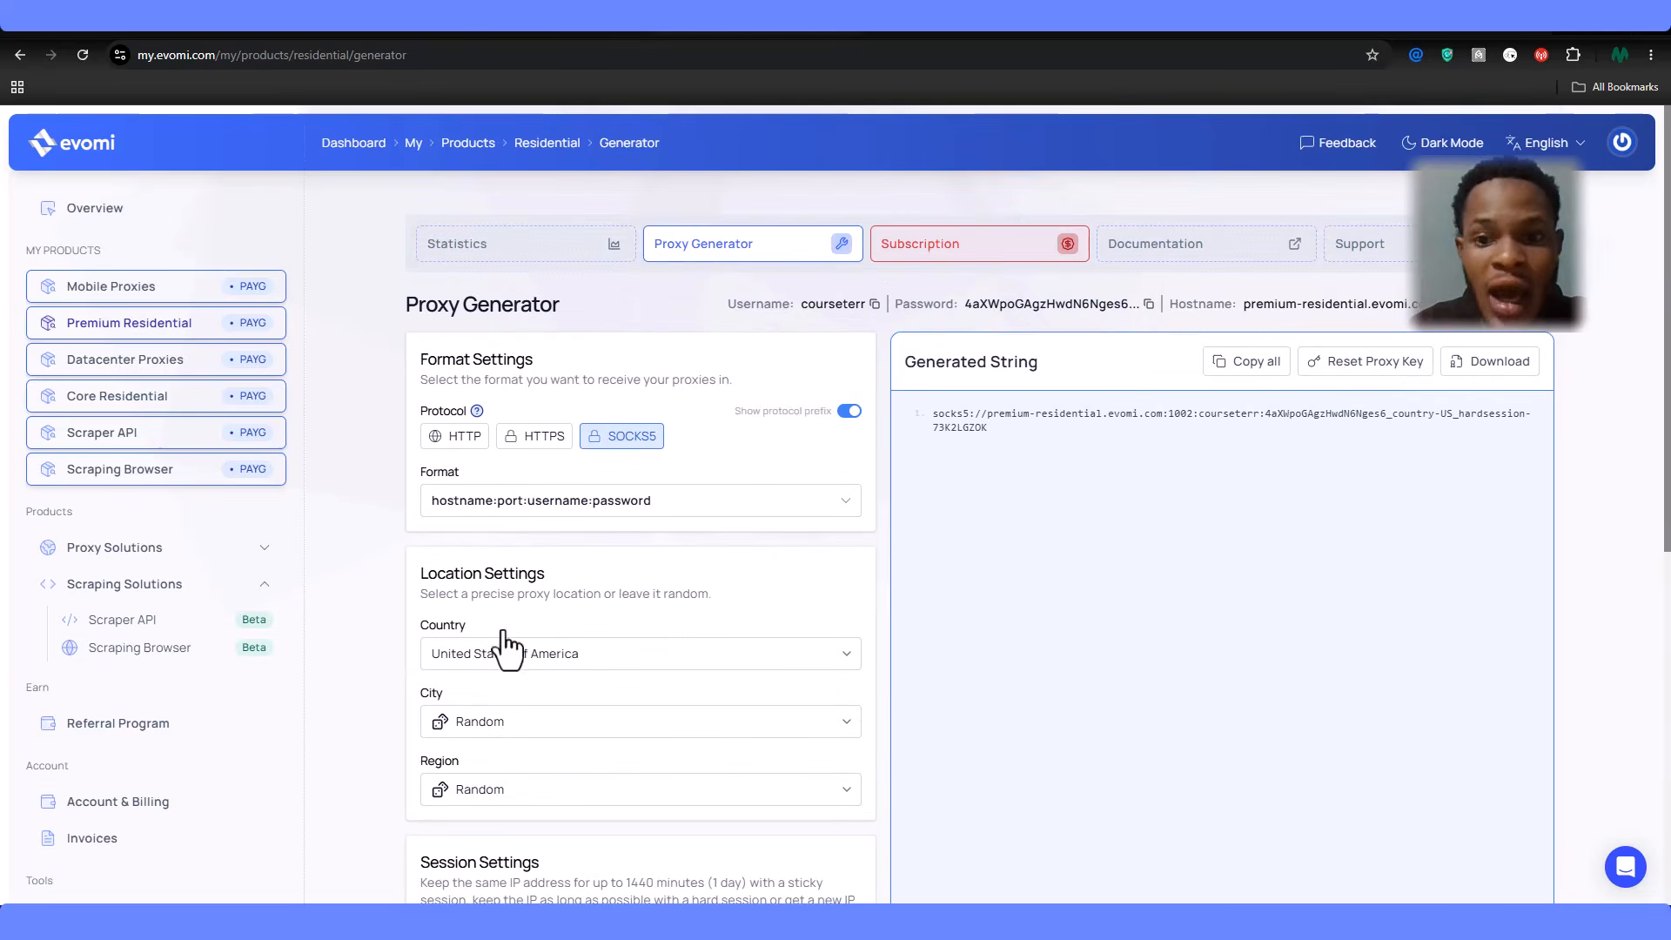
{"action": "left_click_drag", "start_coordinate": [1060, 363], "coordinate": [866, 381]}
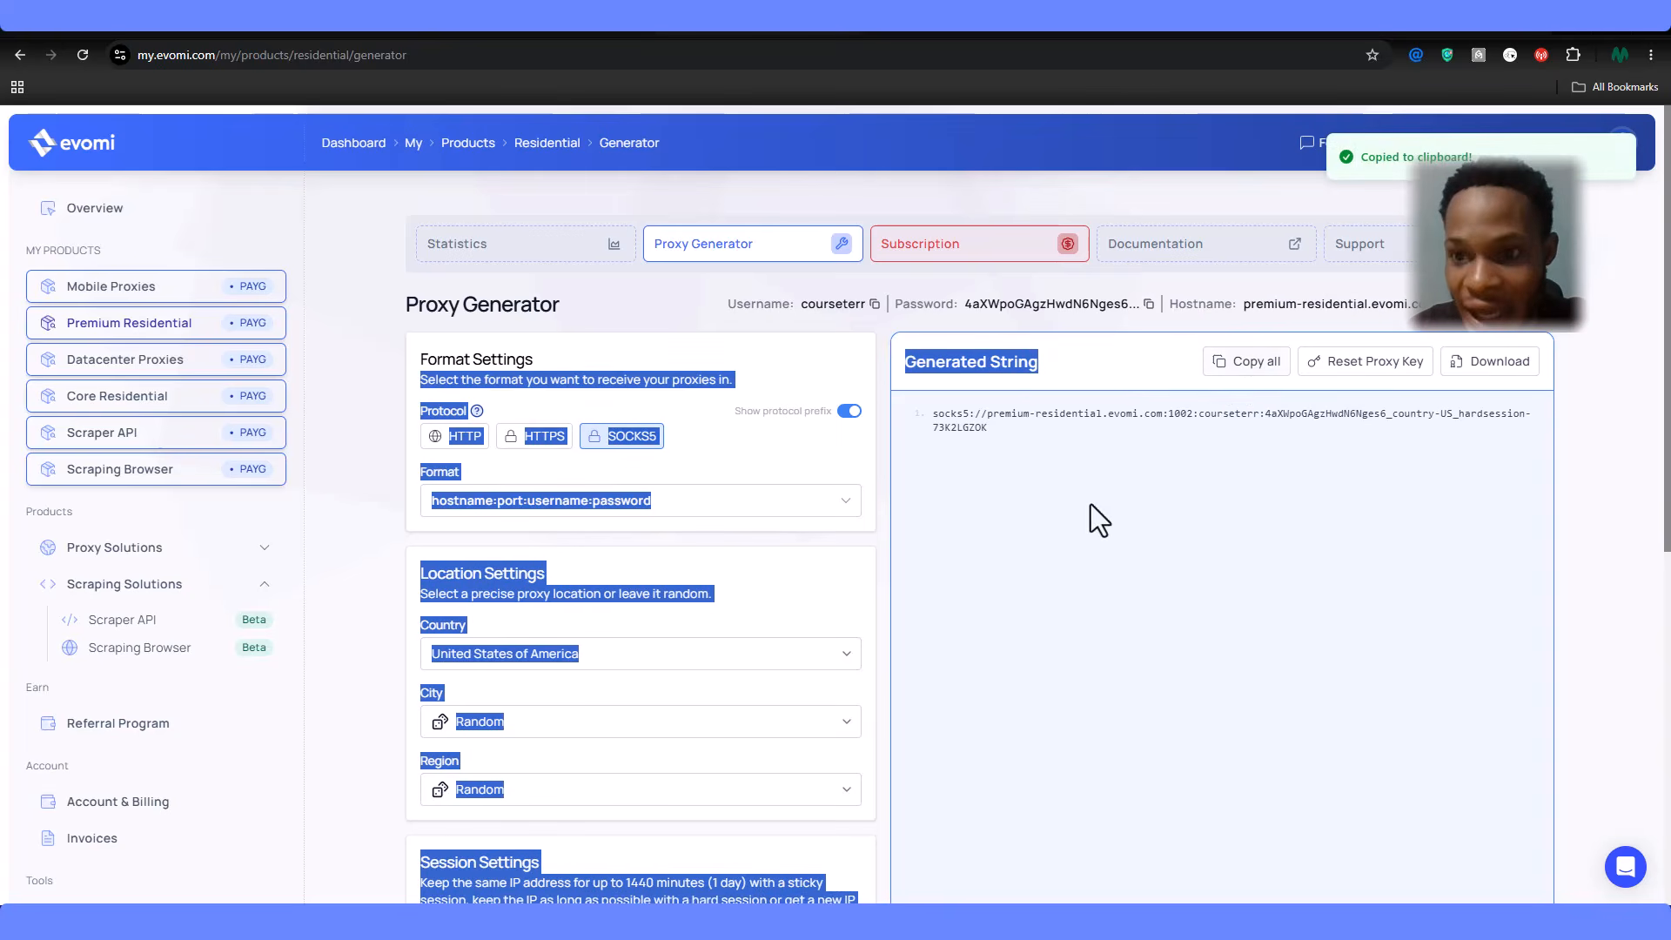
{"action": "key", "text": "alt+Tab"}
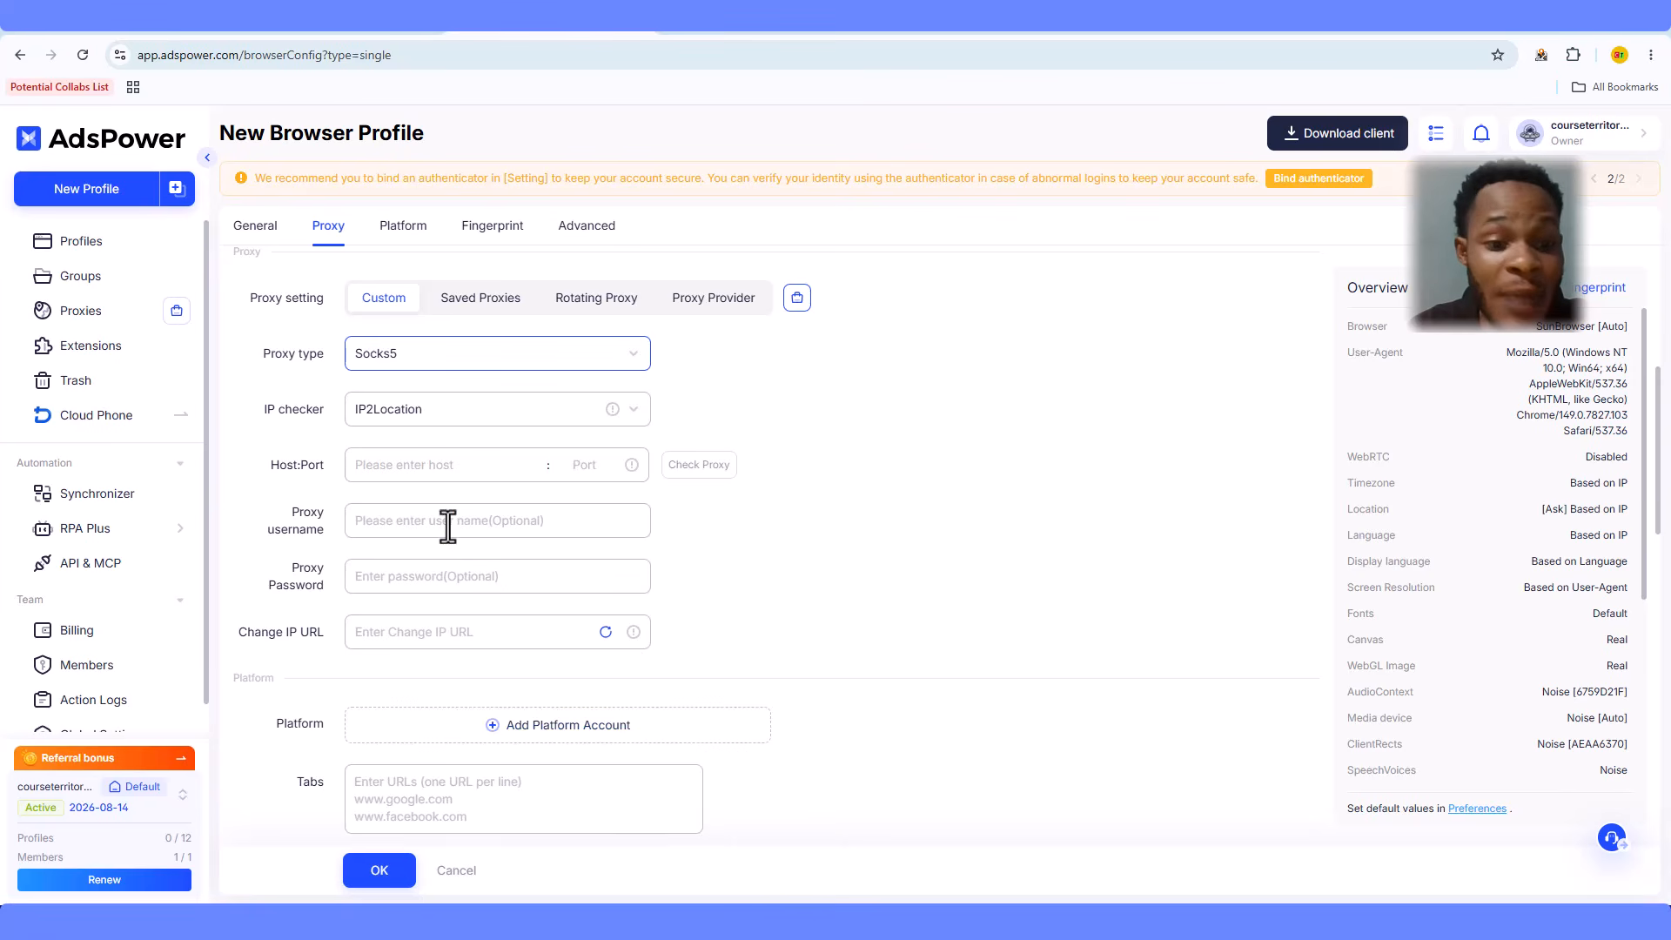
- Paste the Evomi string, auto-filling host premium-residential.evomi.com, port 1002 and the proxy credentials
{"action": "key", "text": "ctrl+v"}
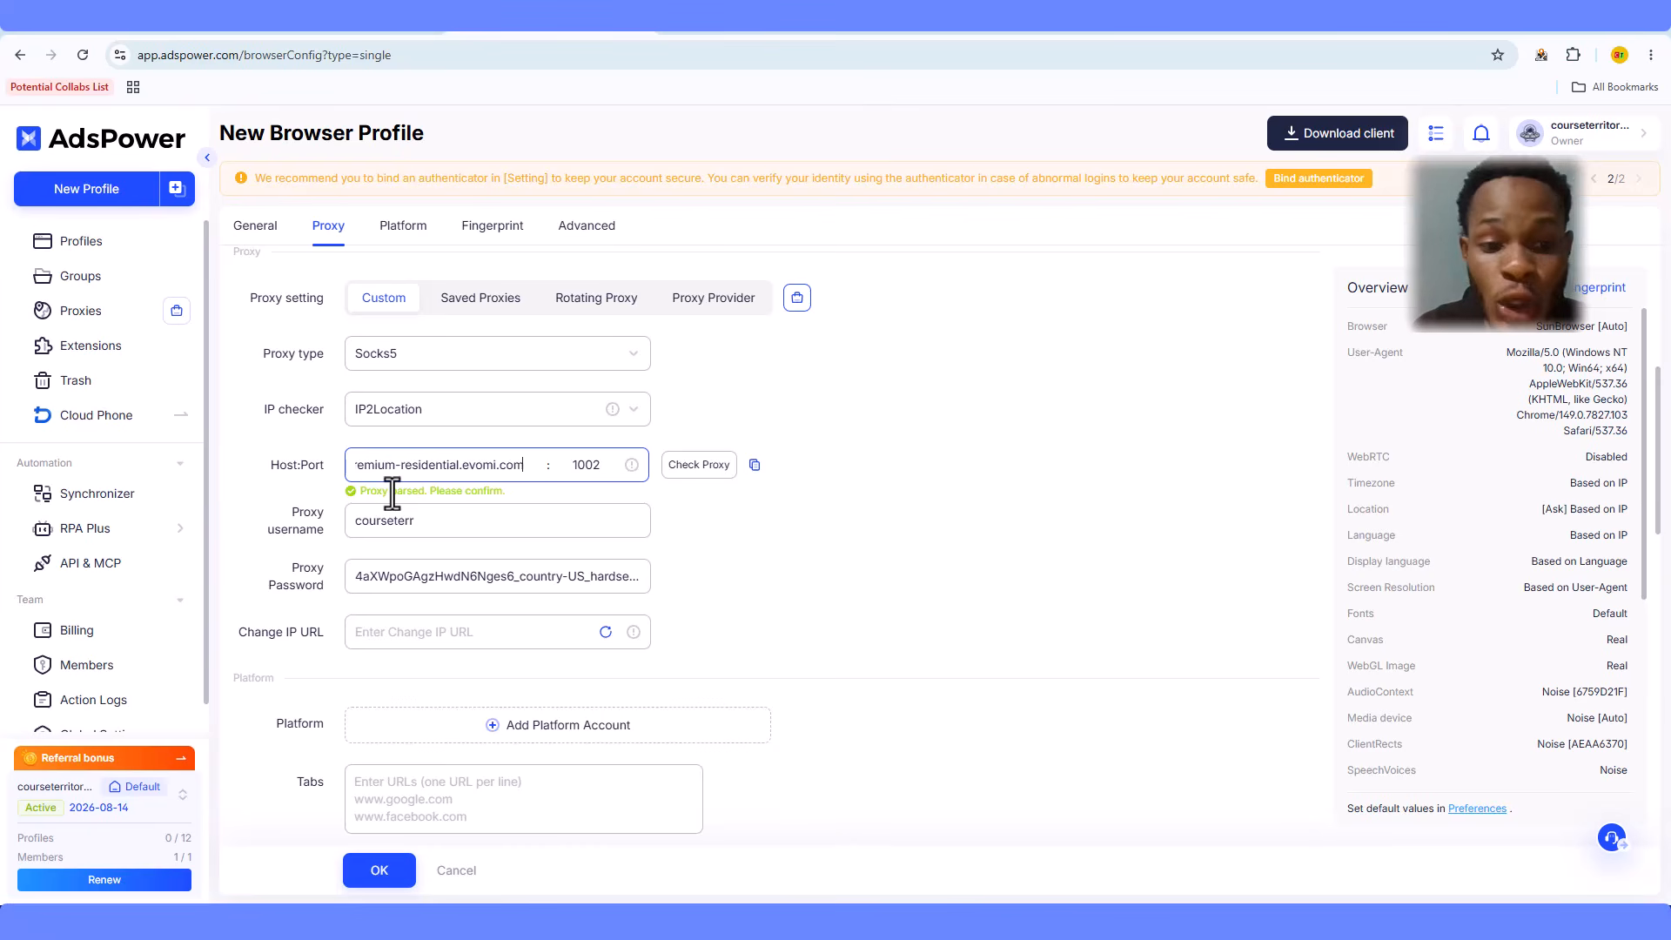
{"action": "left_click", "coordinate": [825, 571]}
{"action": "scroll", "coordinate": [827, 572], "scroll_direction": "down", "scroll_amount": 3}
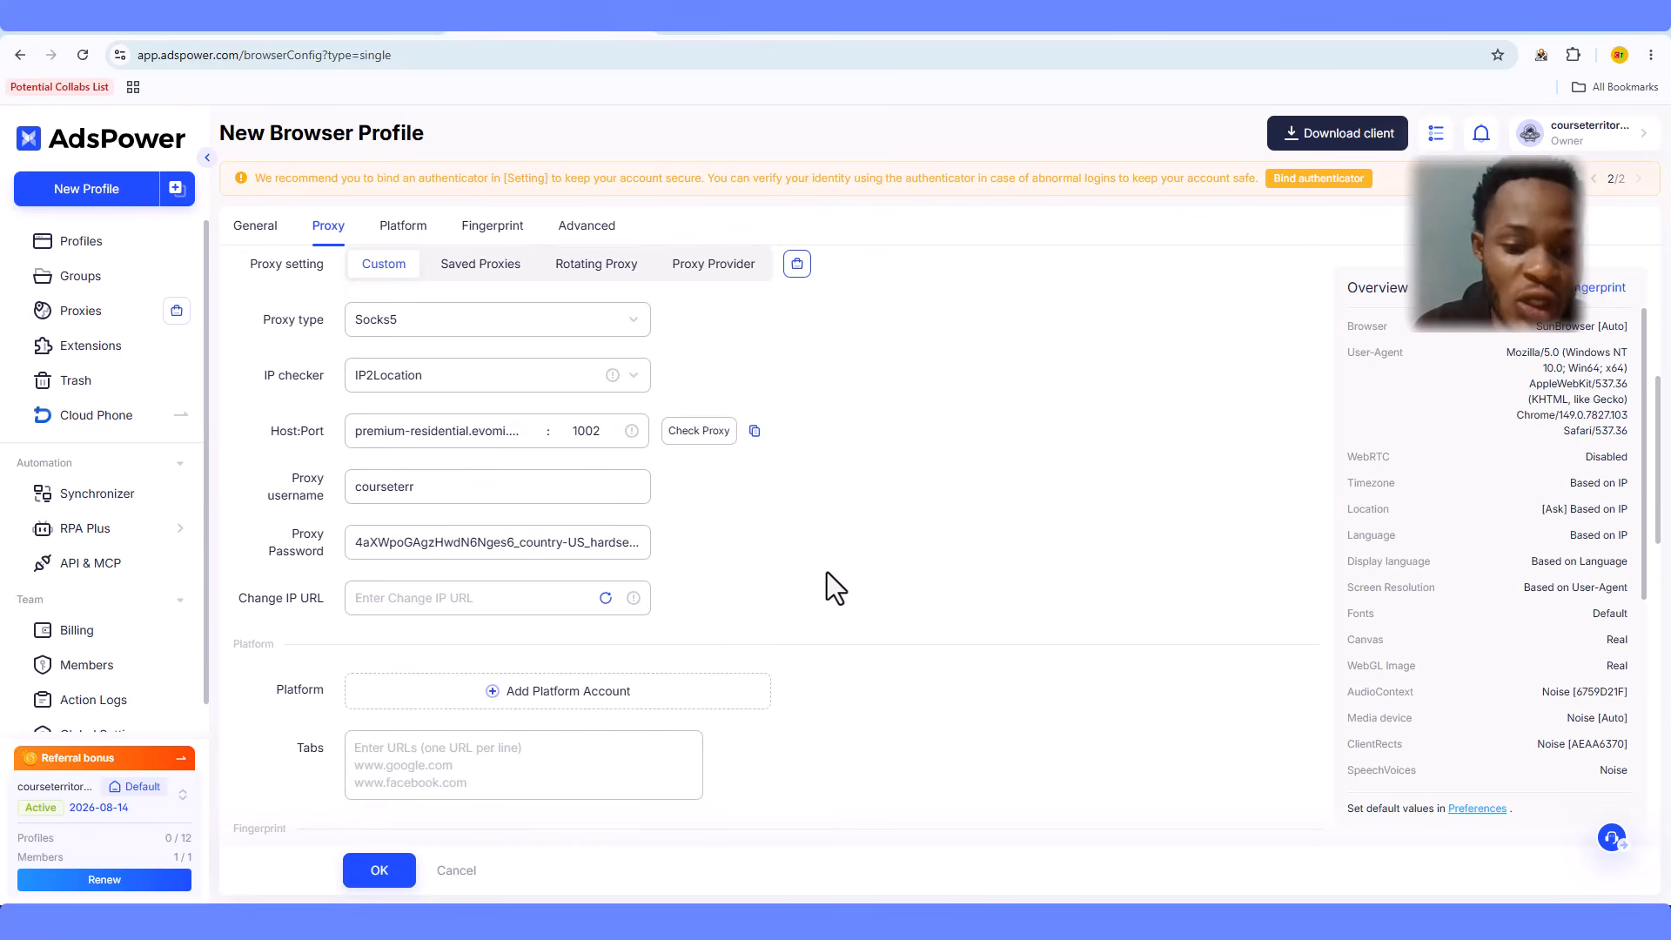
{"action": "scroll", "coordinate": [827, 572], "scroll_direction": "down", "scroll_amount": 1}
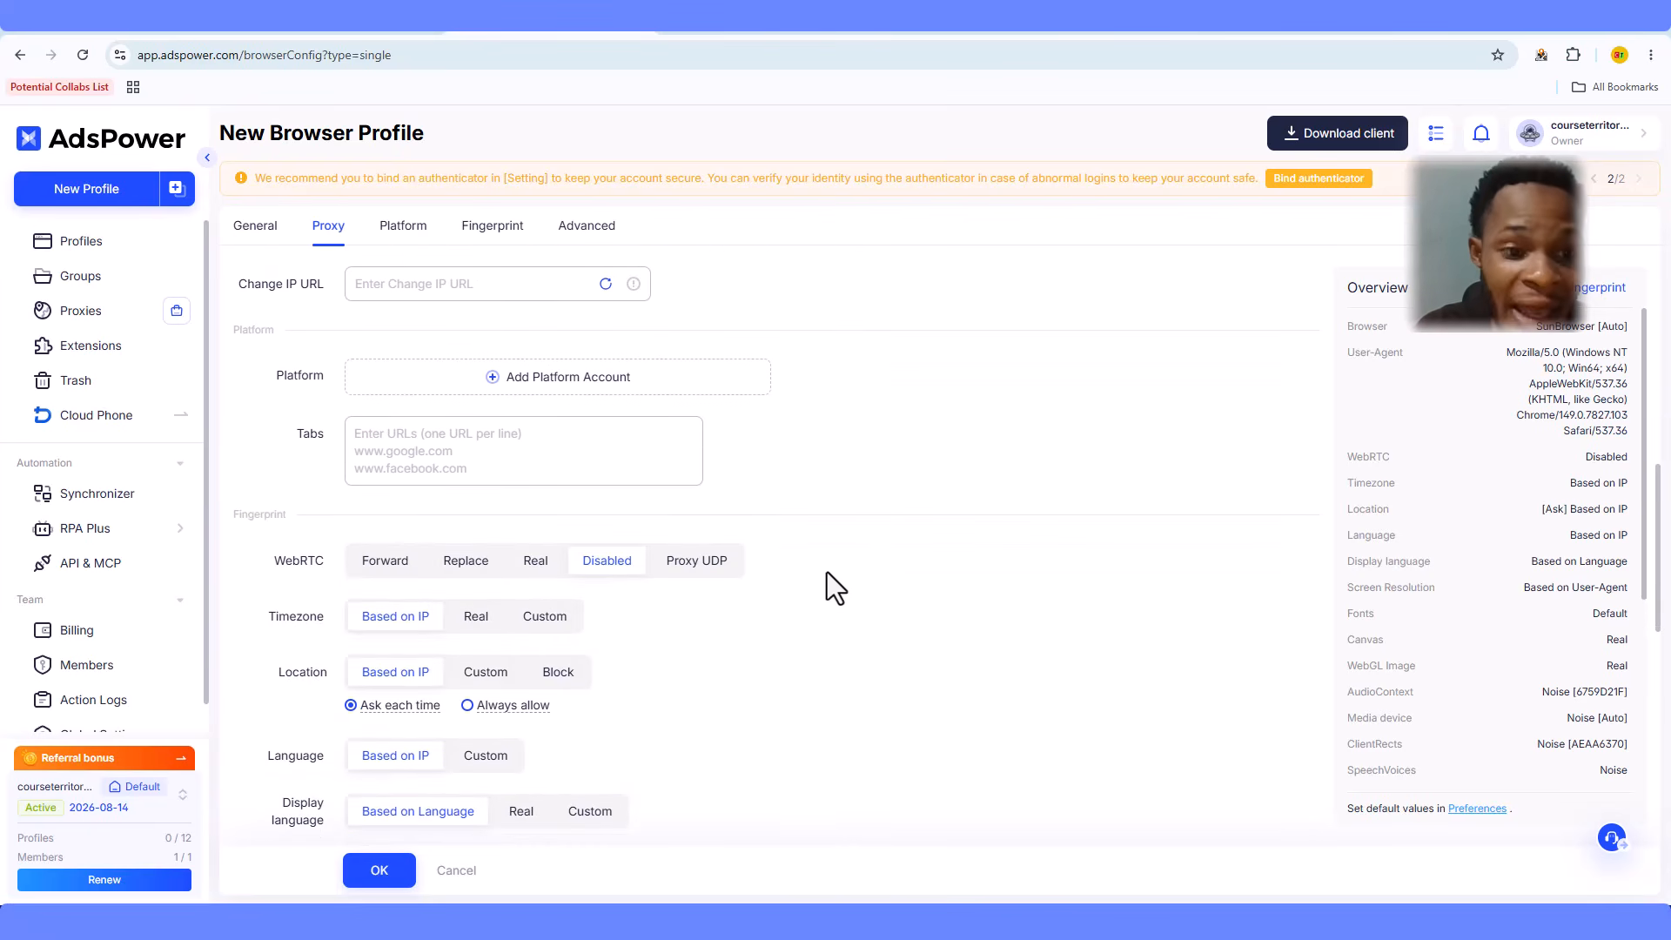
{"action": "left_click", "coordinate": [524, 474]}
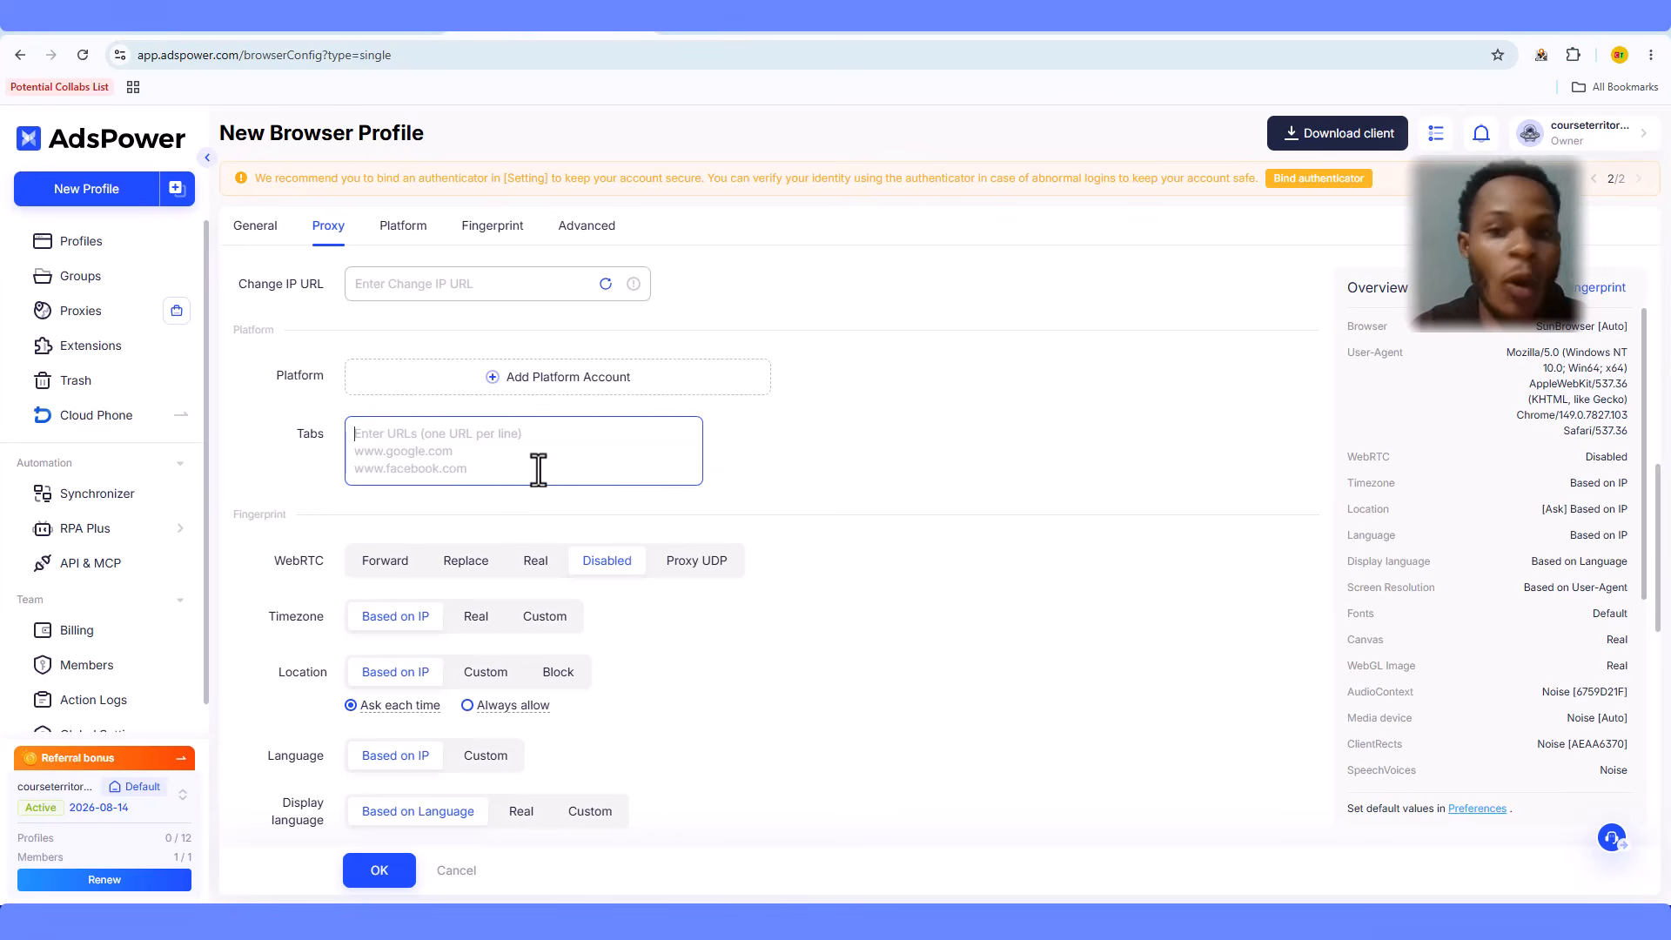
{"action": "type", "text": "www"}
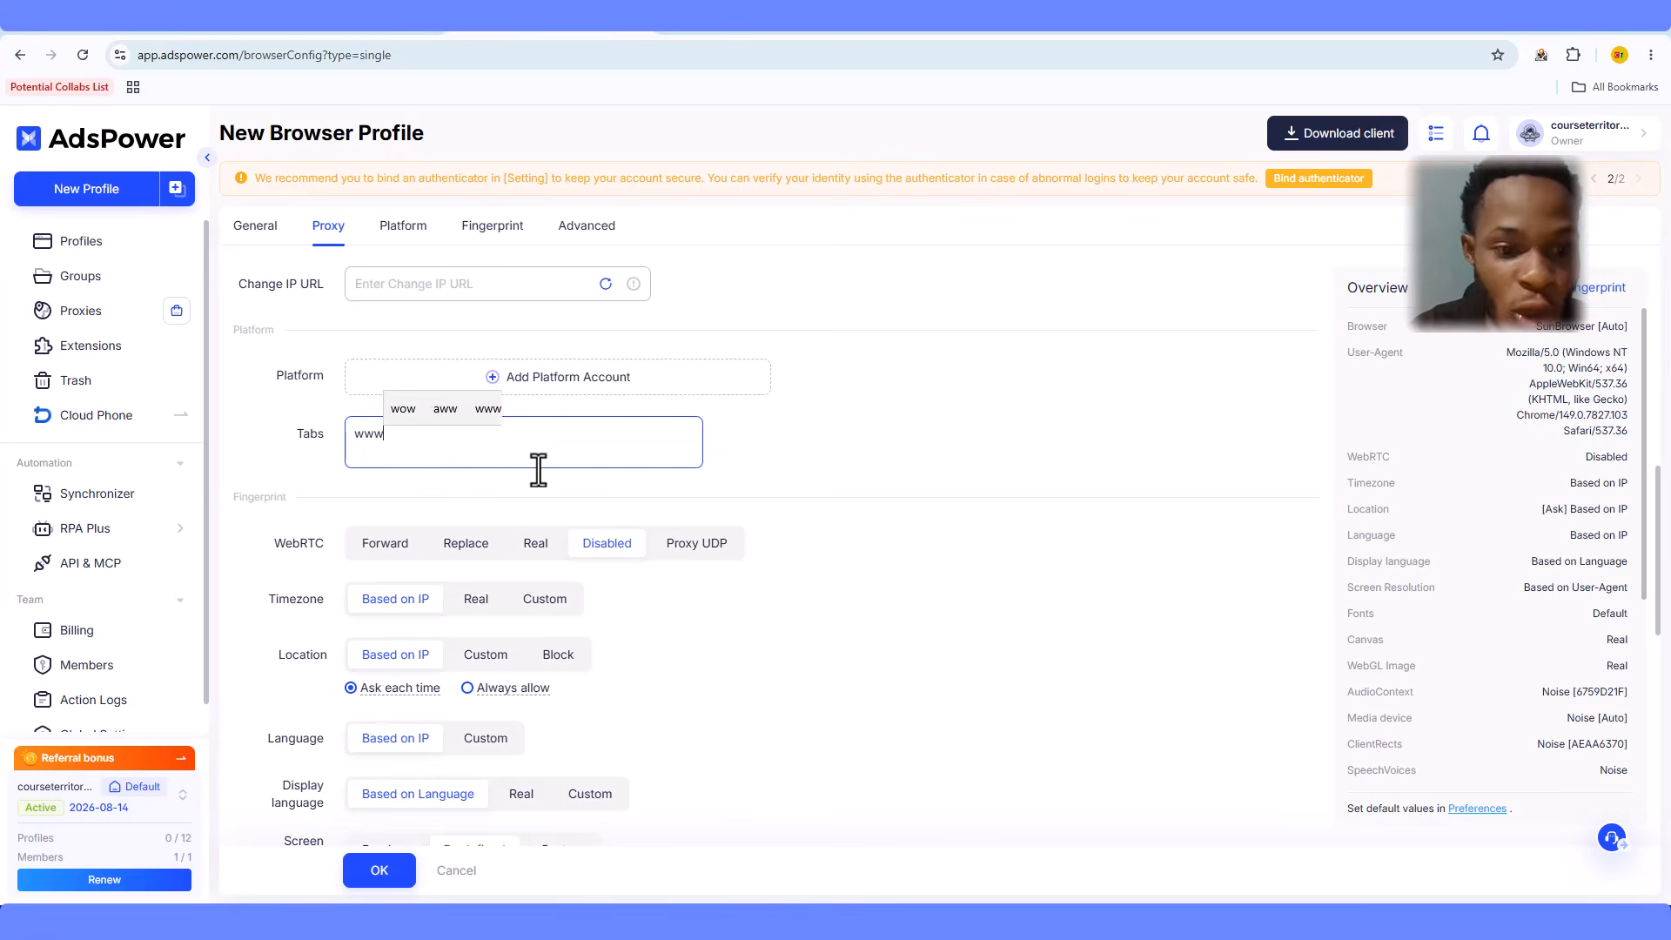
{"action": "type", "text": ".gmai"}
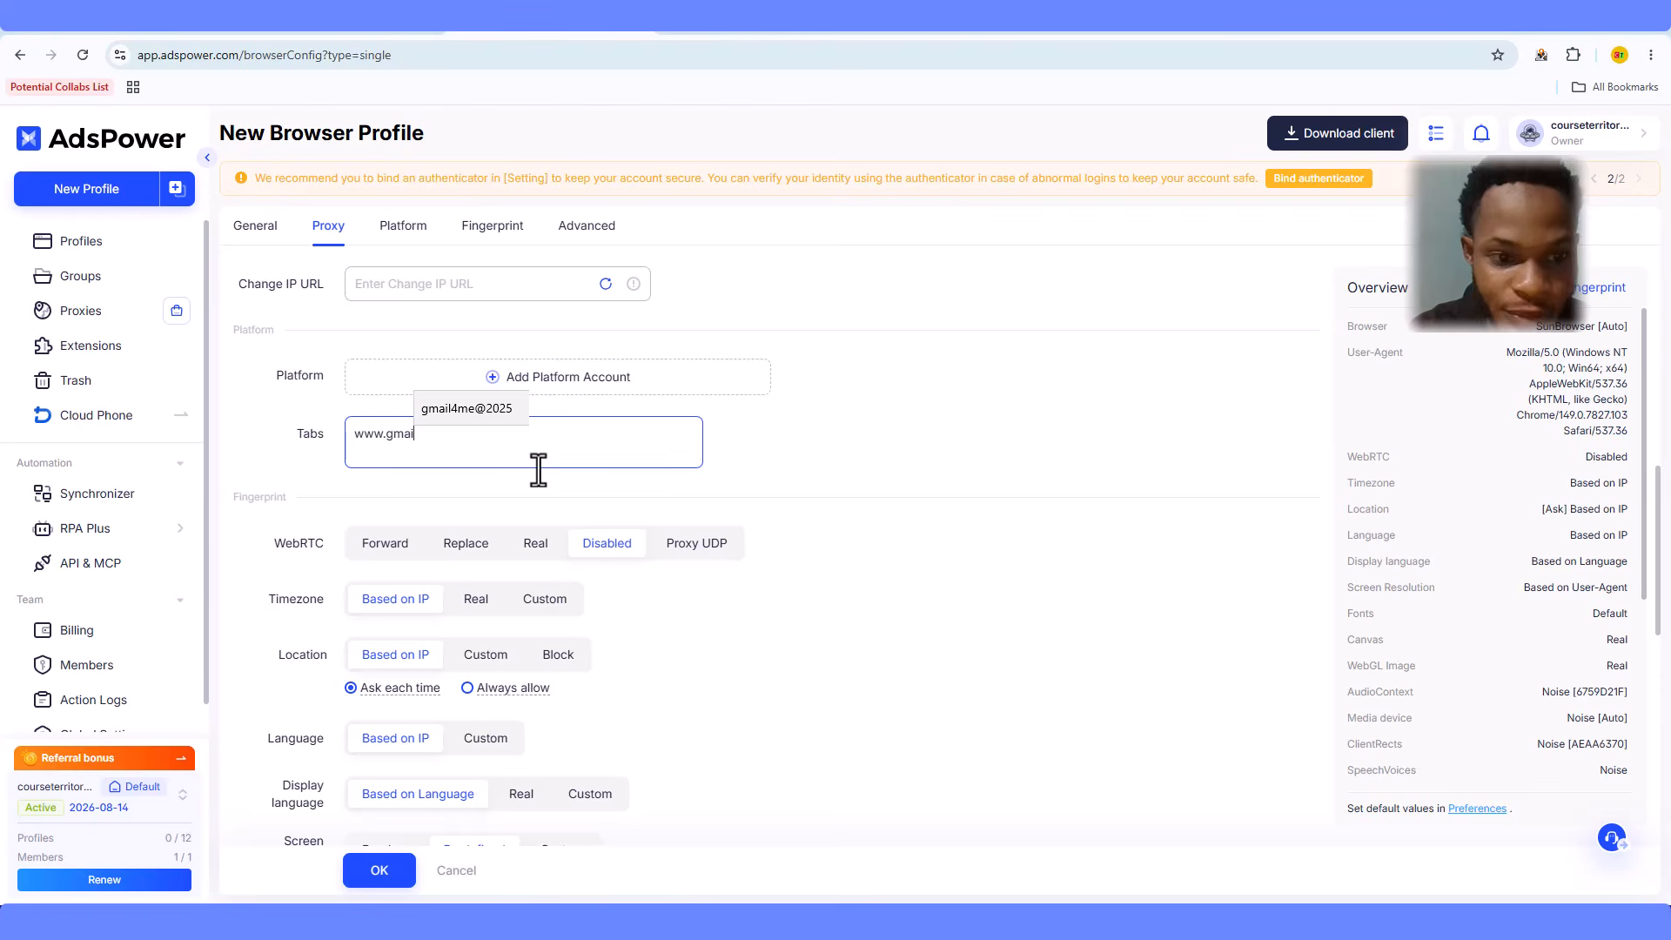
{"action": "type", "text": "l.com"}
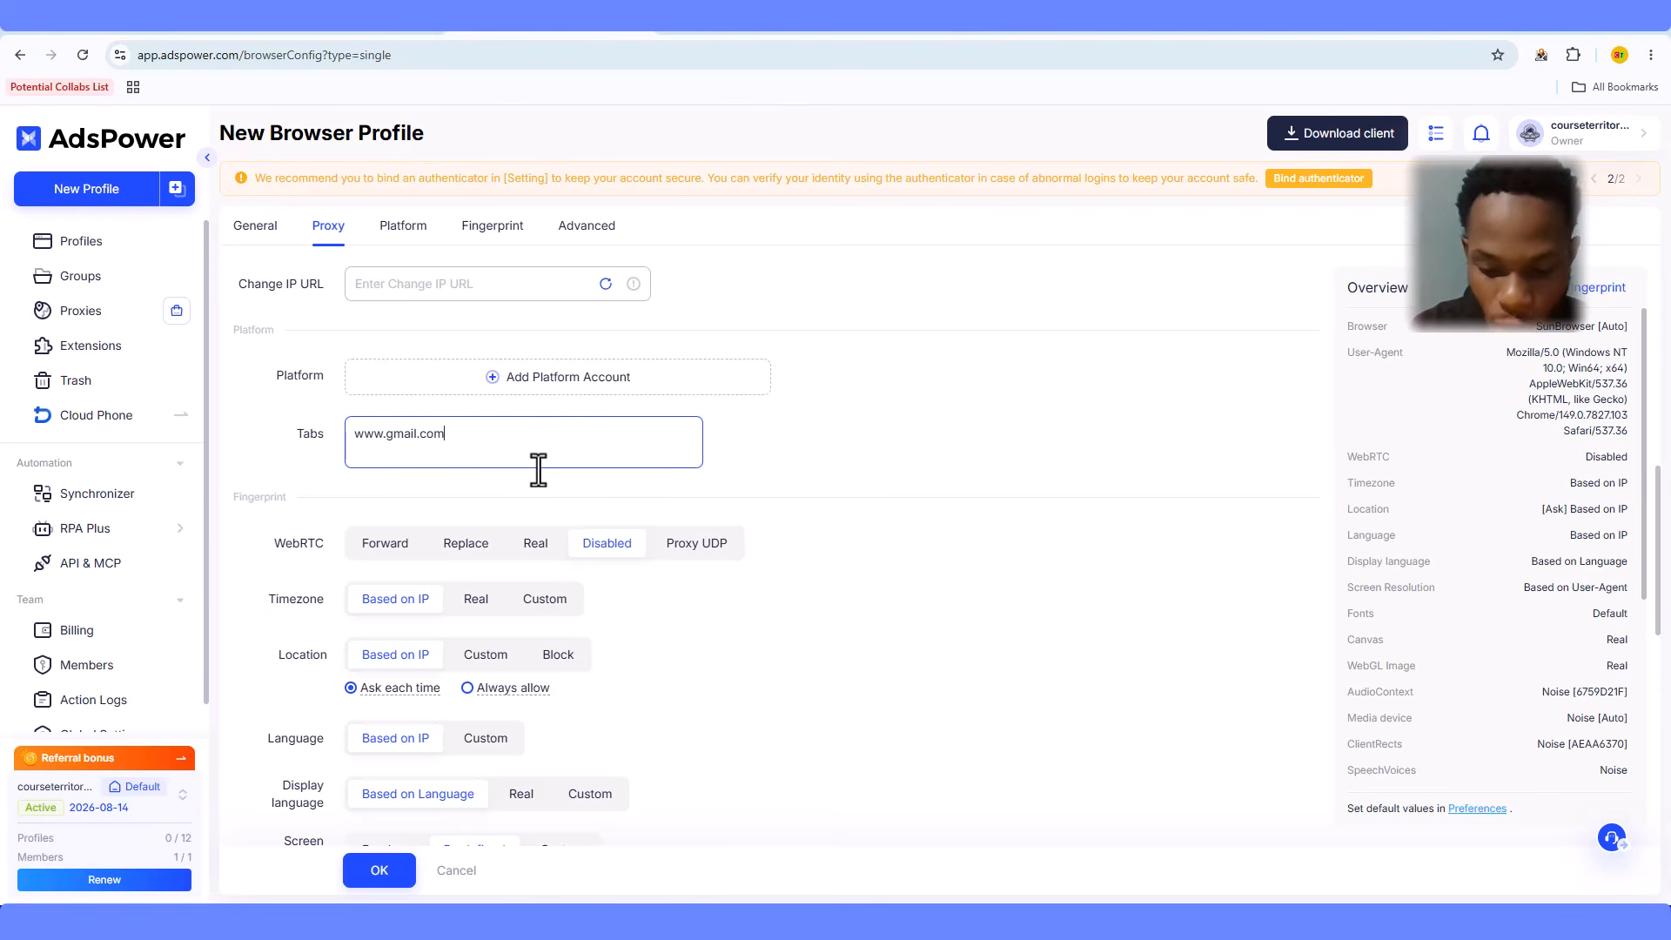
{"action": "key", "text": "Return"}
{"action": "type", "text": "ww"}
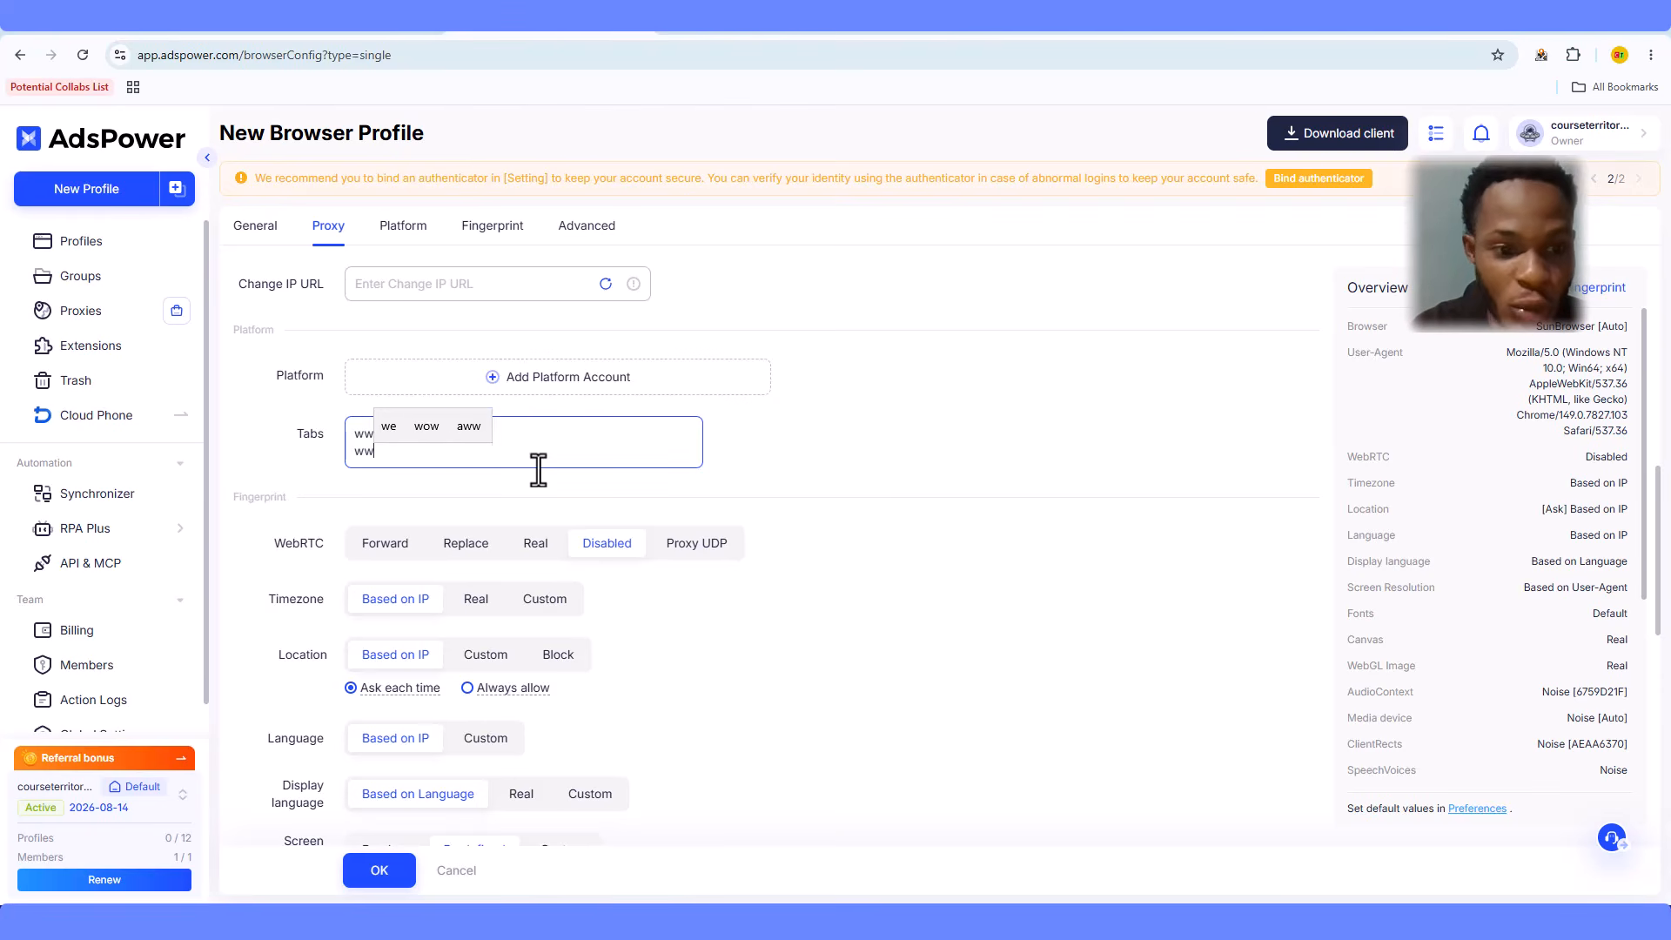
{"action": "type", "text": "w"}
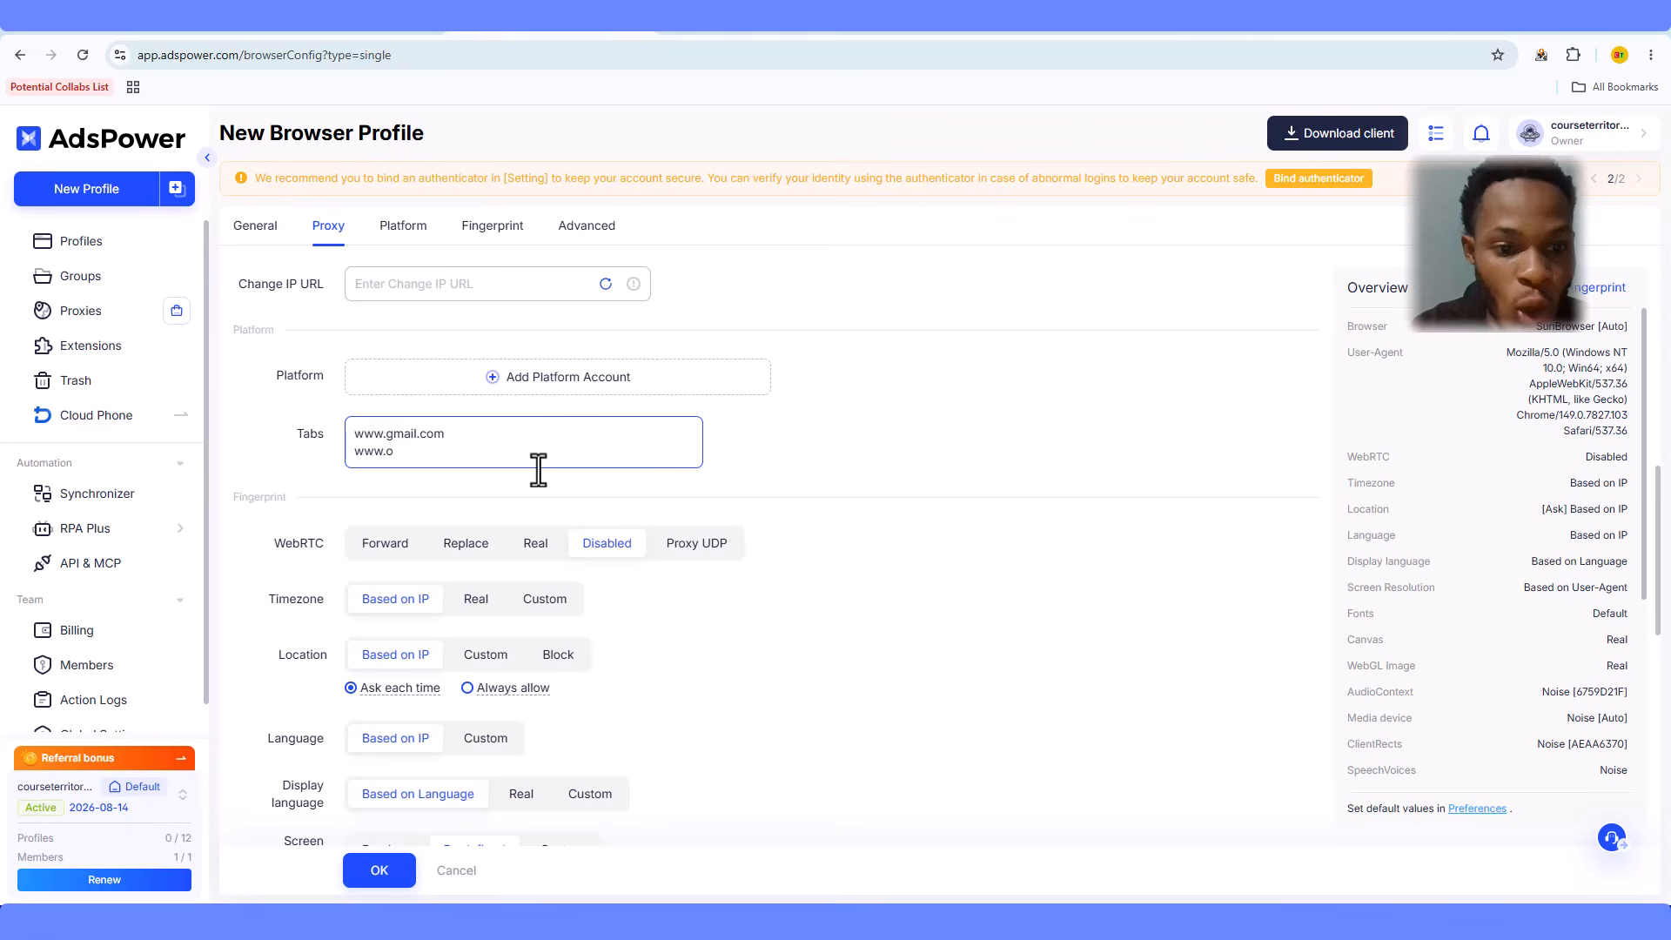
{"action": "type", "text": ".google.com"}
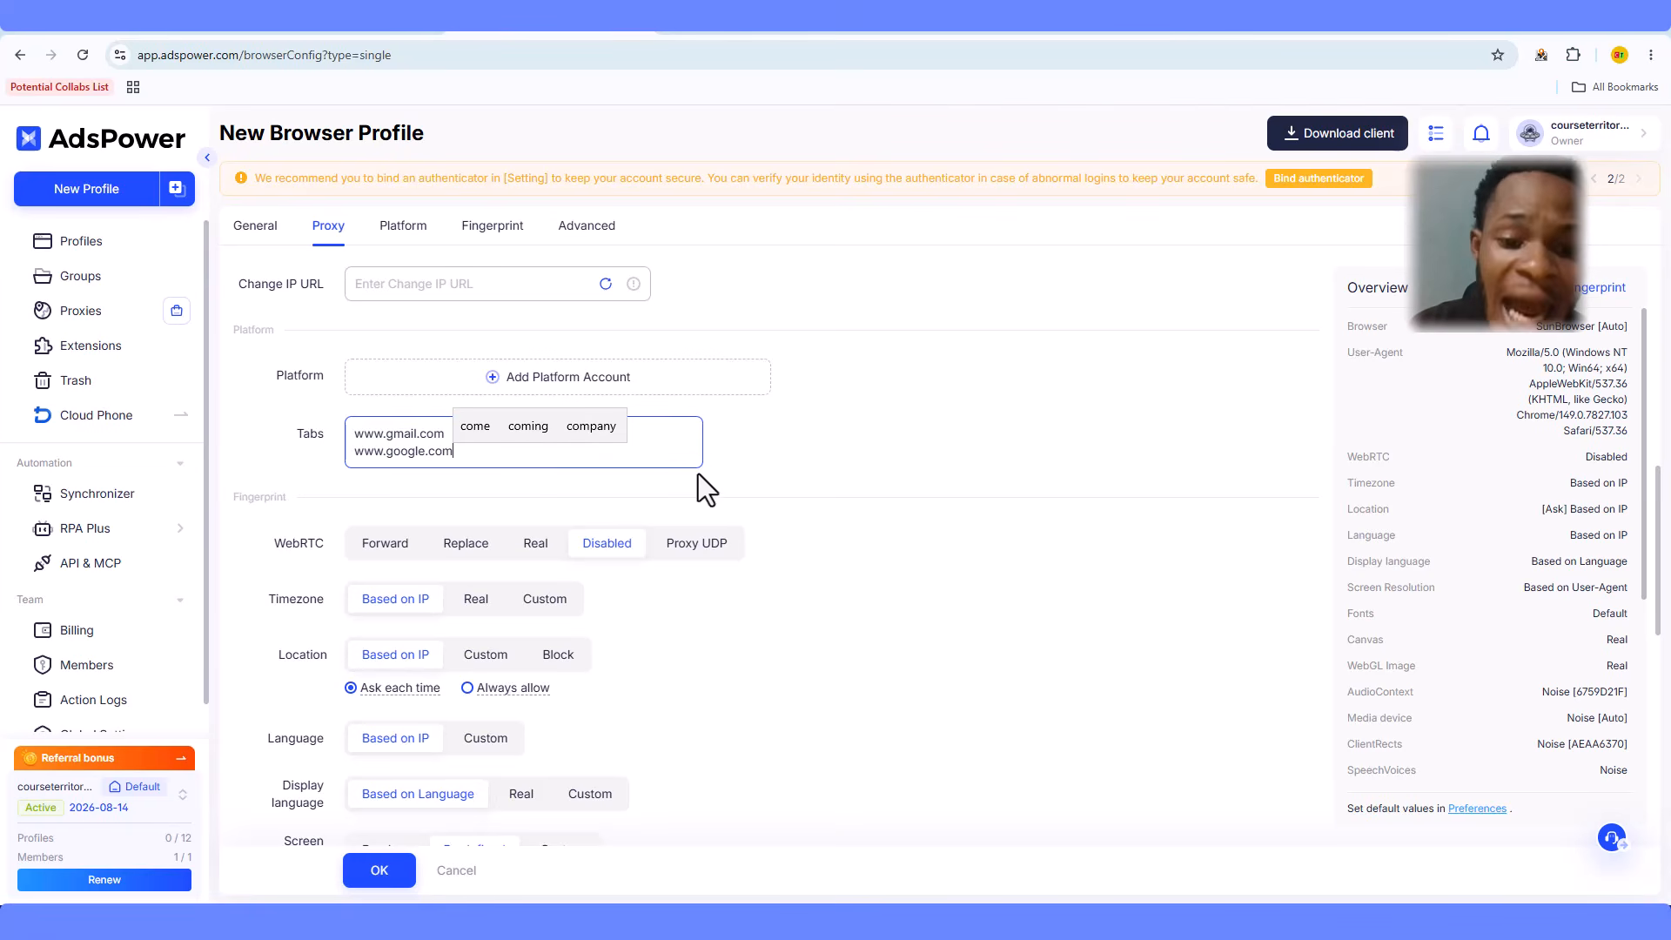
{"action": "left_click", "coordinate": [805, 460]}
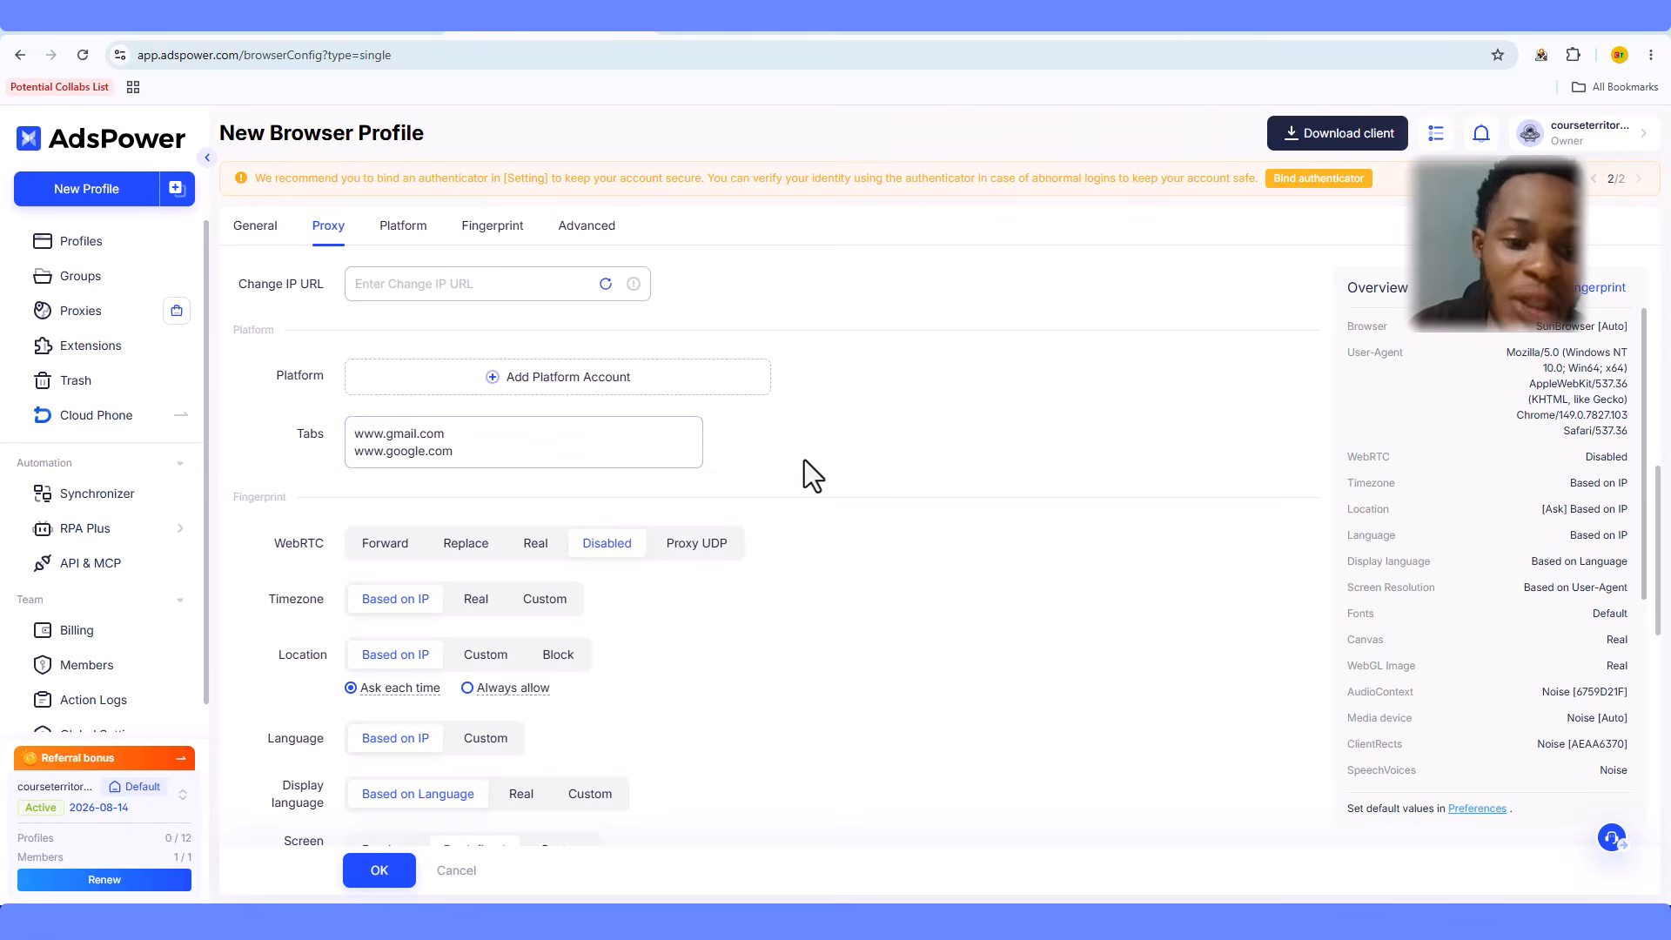
- Leave the Fingerprint and Advanced settings at defaults and save the Gmail Account 1 profile
{"action": "scroll", "coordinate": [804, 461], "scroll_direction": "down", "scroll_amount": 2}
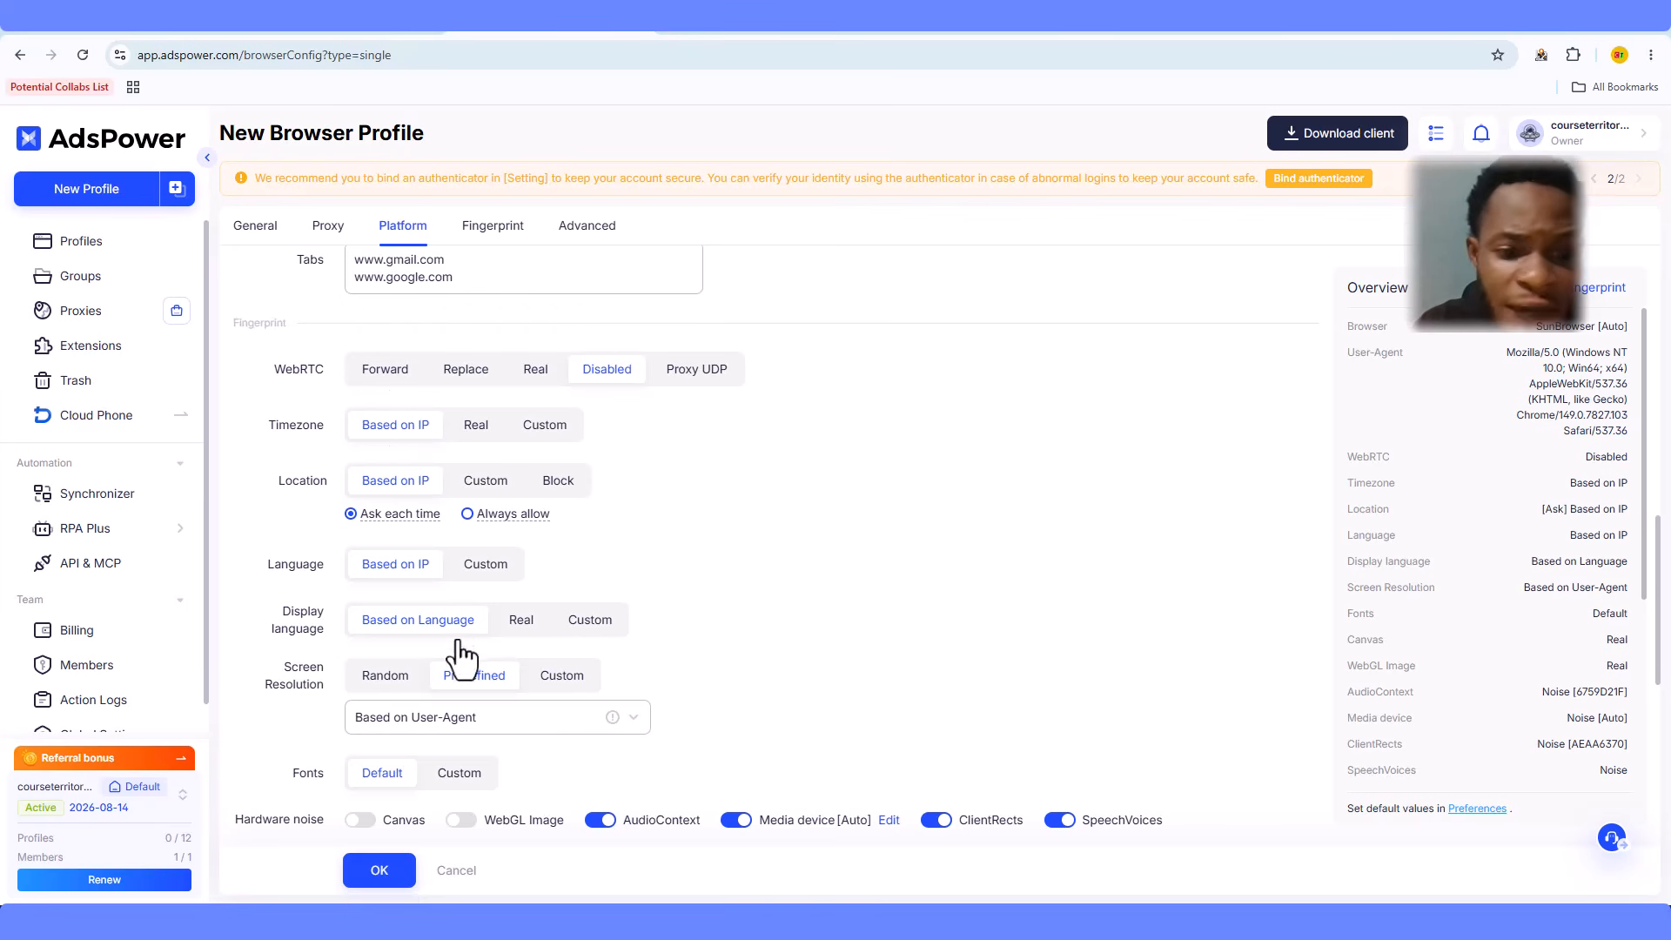
{"action": "scroll", "coordinate": [853, 566], "scroll_direction": "down", "scroll_amount": 1}
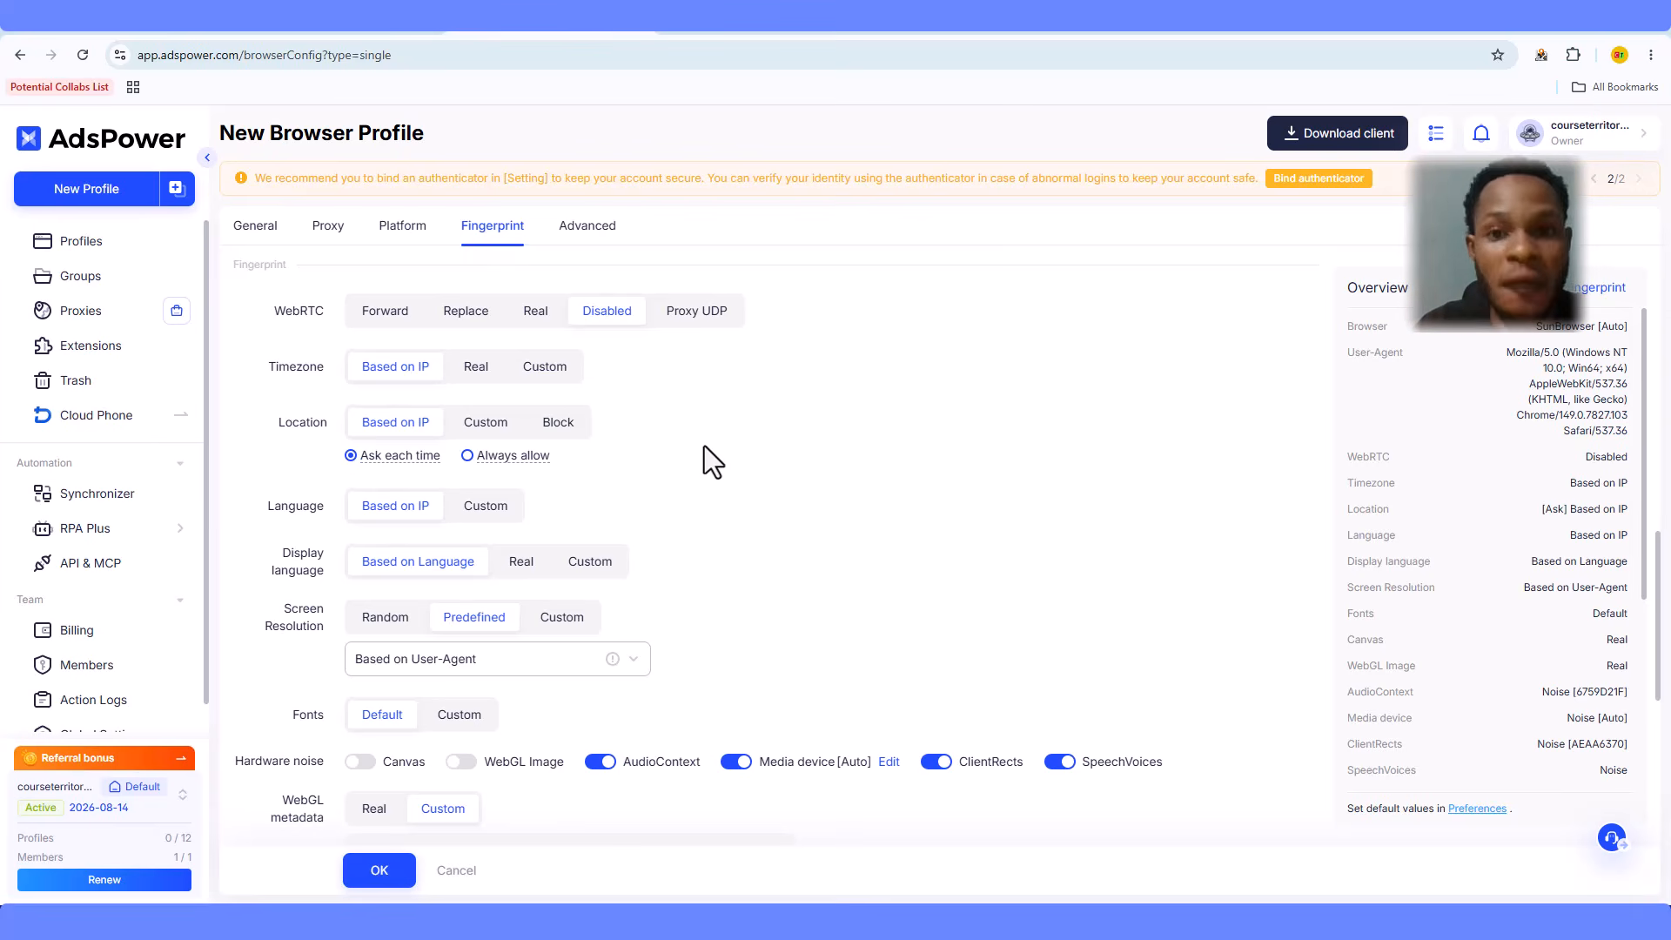
{"action": "scroll", "coordinate": [703, 446], "scroll_direction": "down", "scroll_amount": 3}
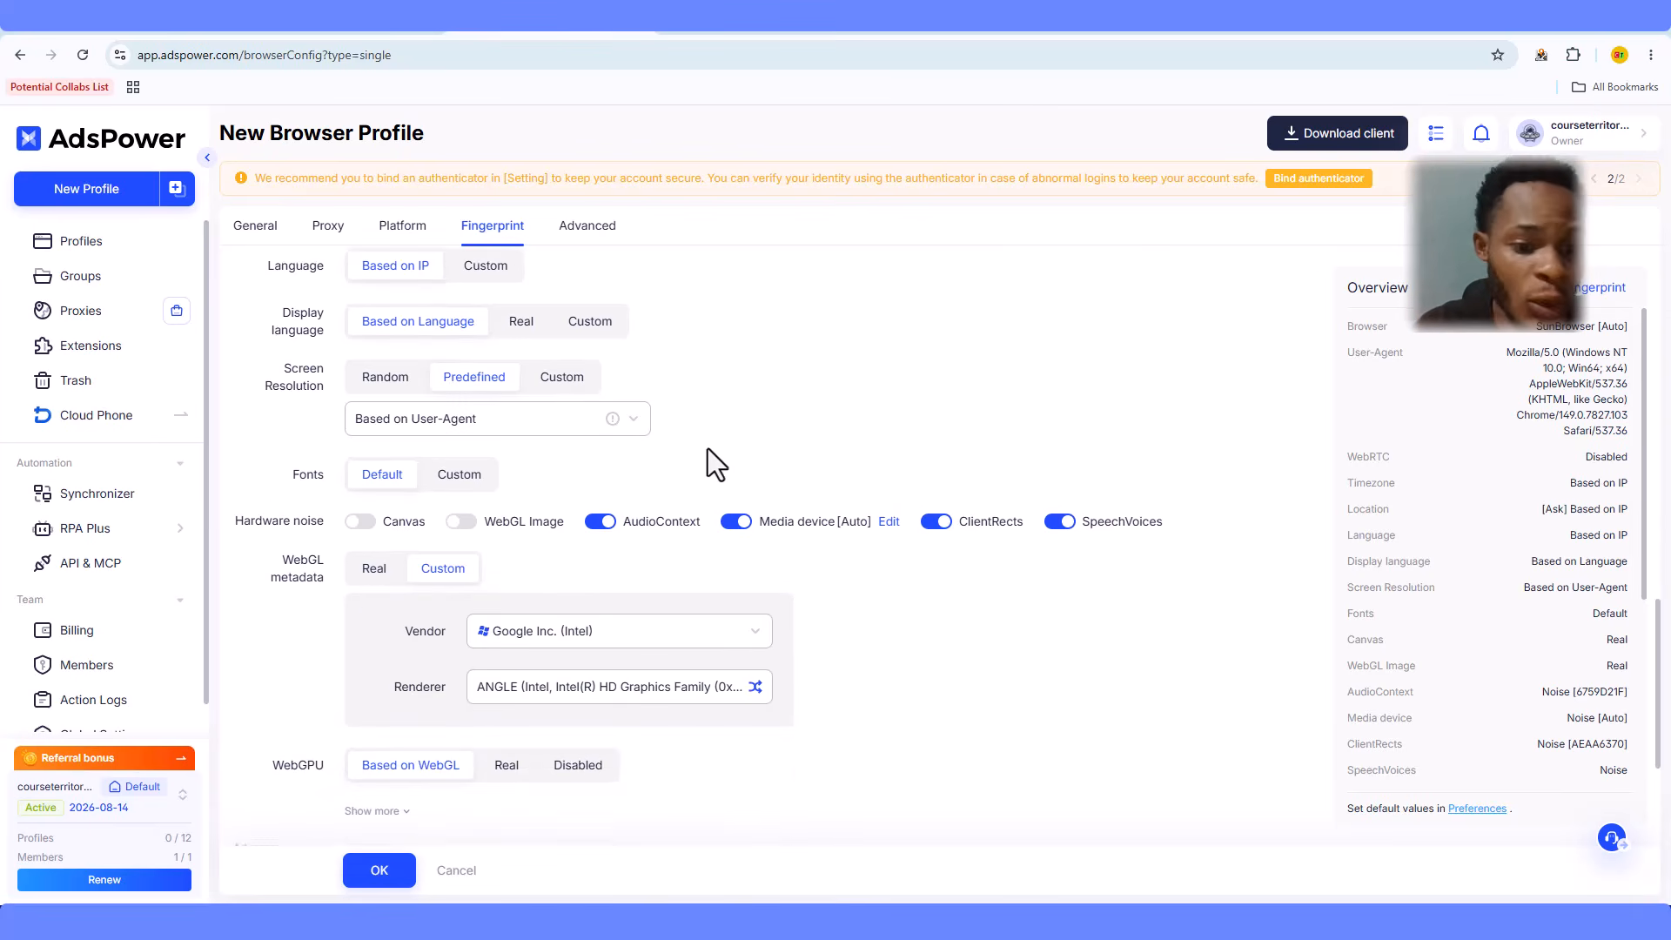
{"action": "scroll", "coordinate": [708, 447], "scroll_direction": "down", "scroll_amount": 3}
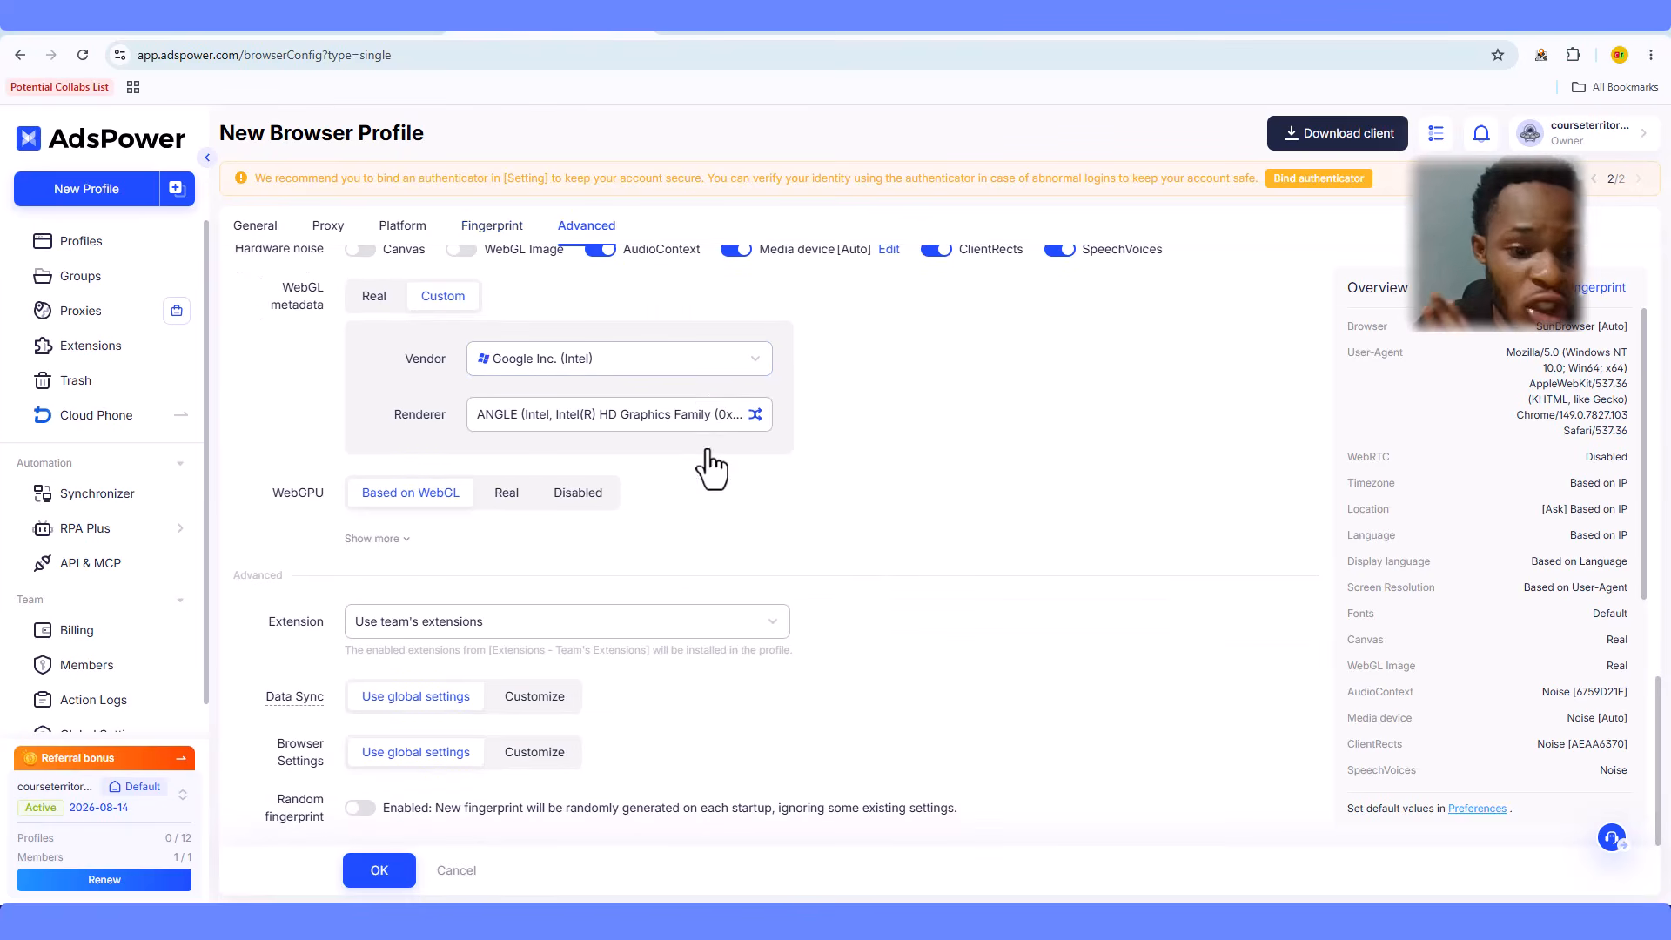
{"action": "scroll", "coordinate": [795, 597], "scroll_direction": "up", "scroll_amount": 2}
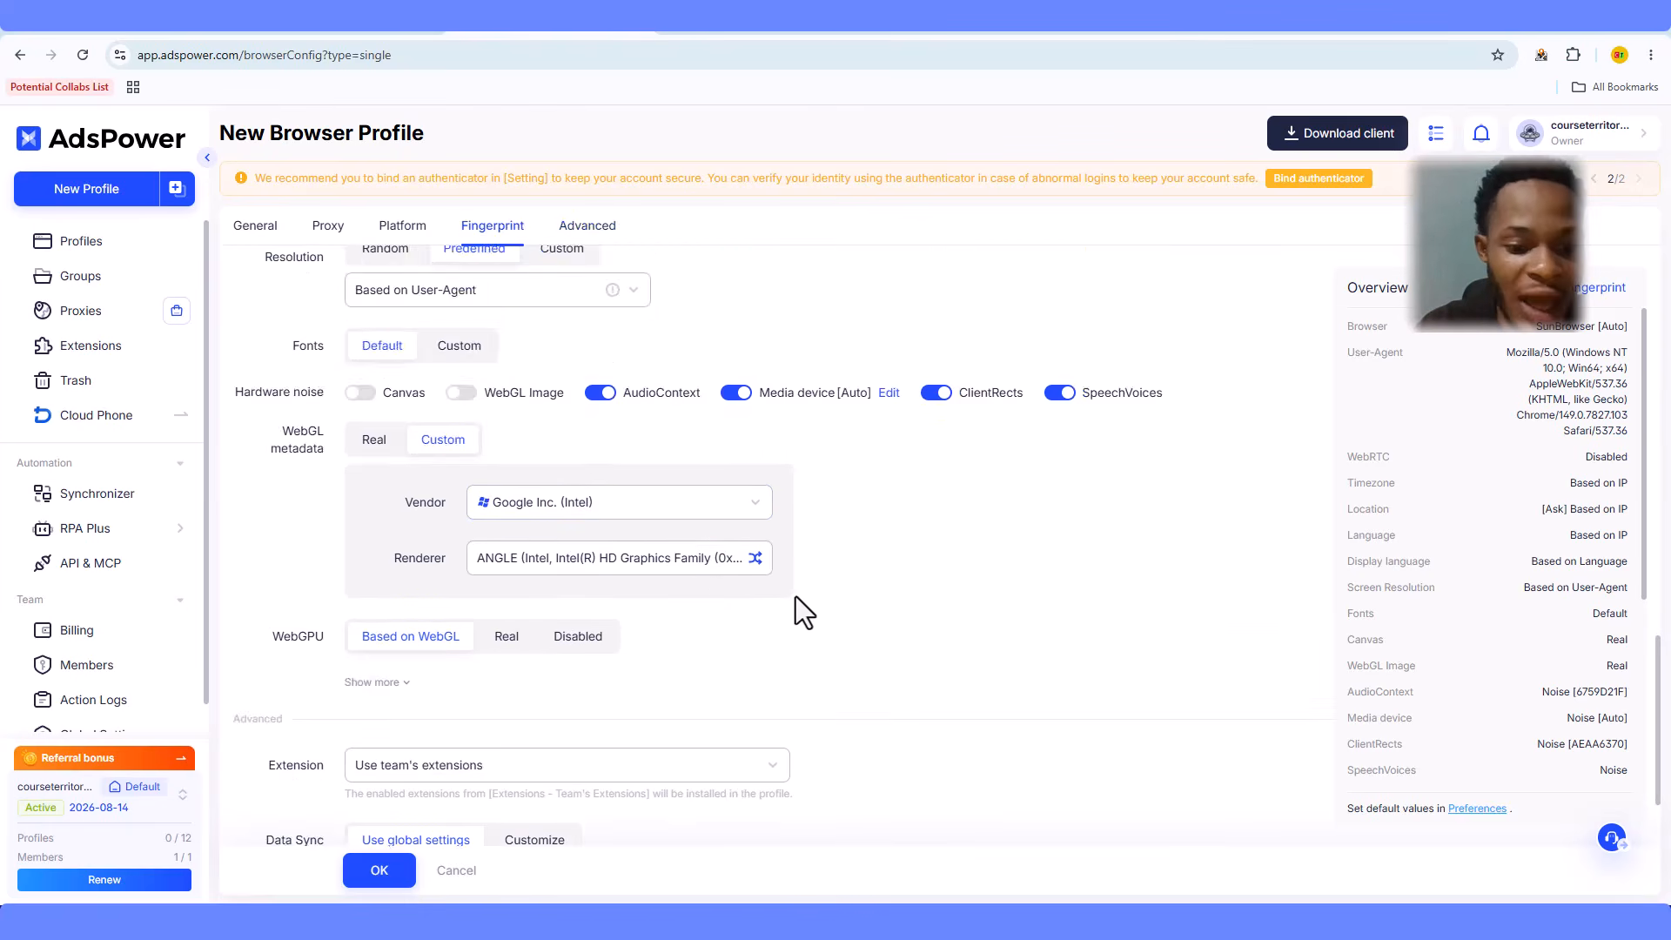
{"action": "scroll", "coordinate": [794, 610], "scroll_direction": "down", "scroll_amount": 2}
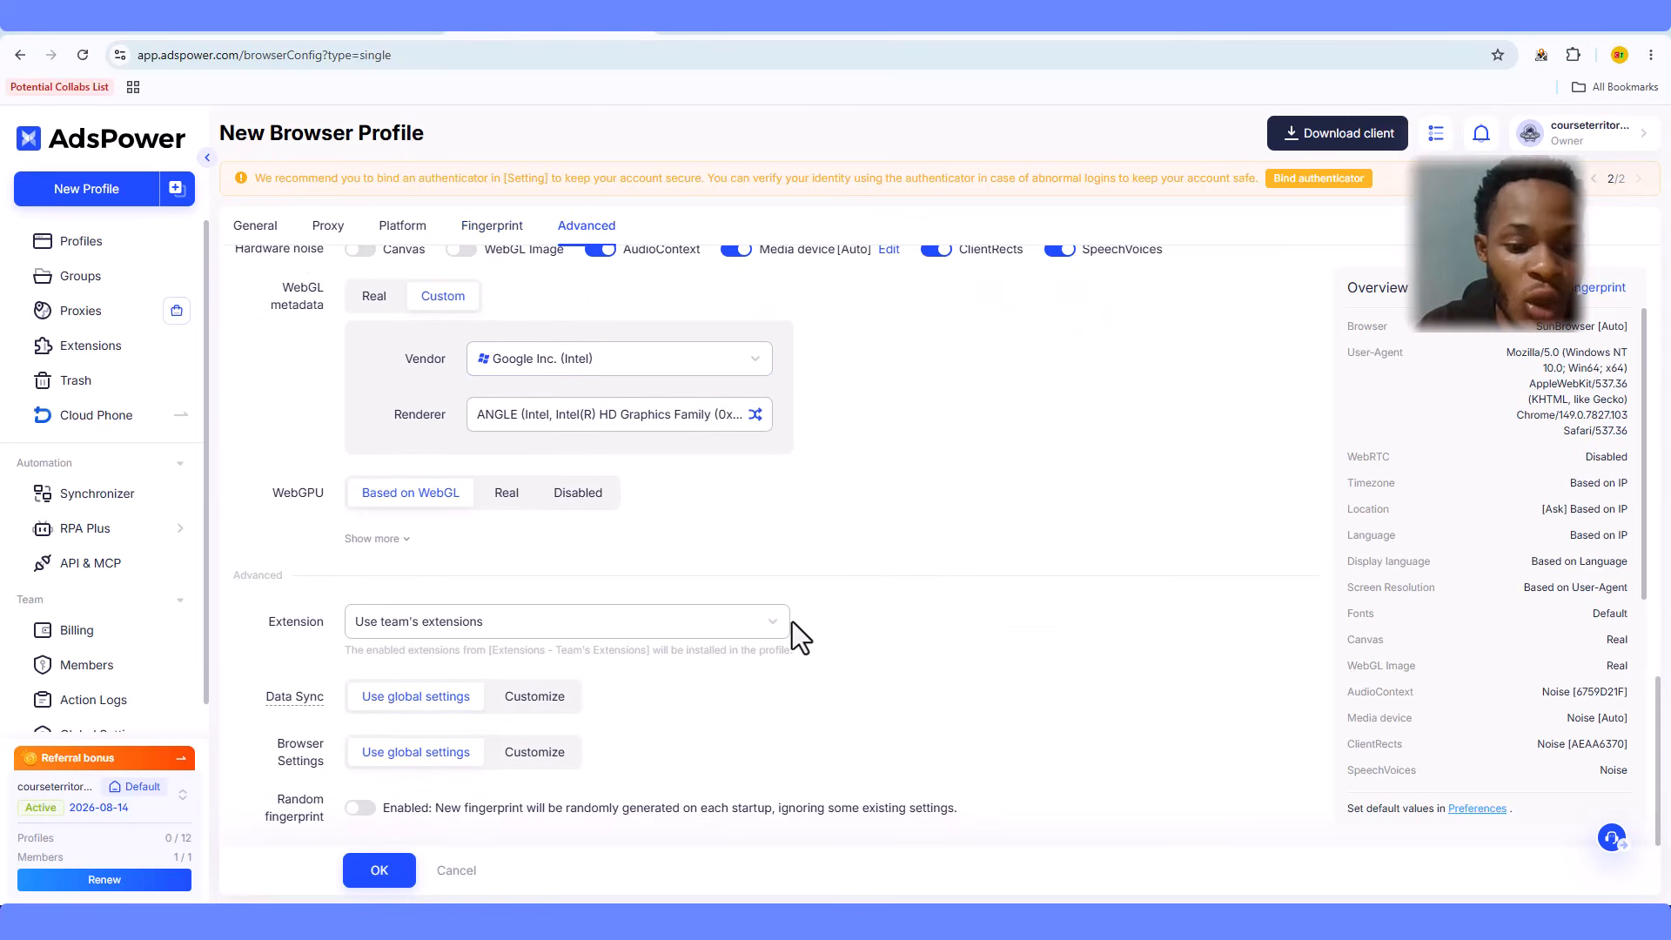
{"action": "left_click", "coordinate": [355, 873]}
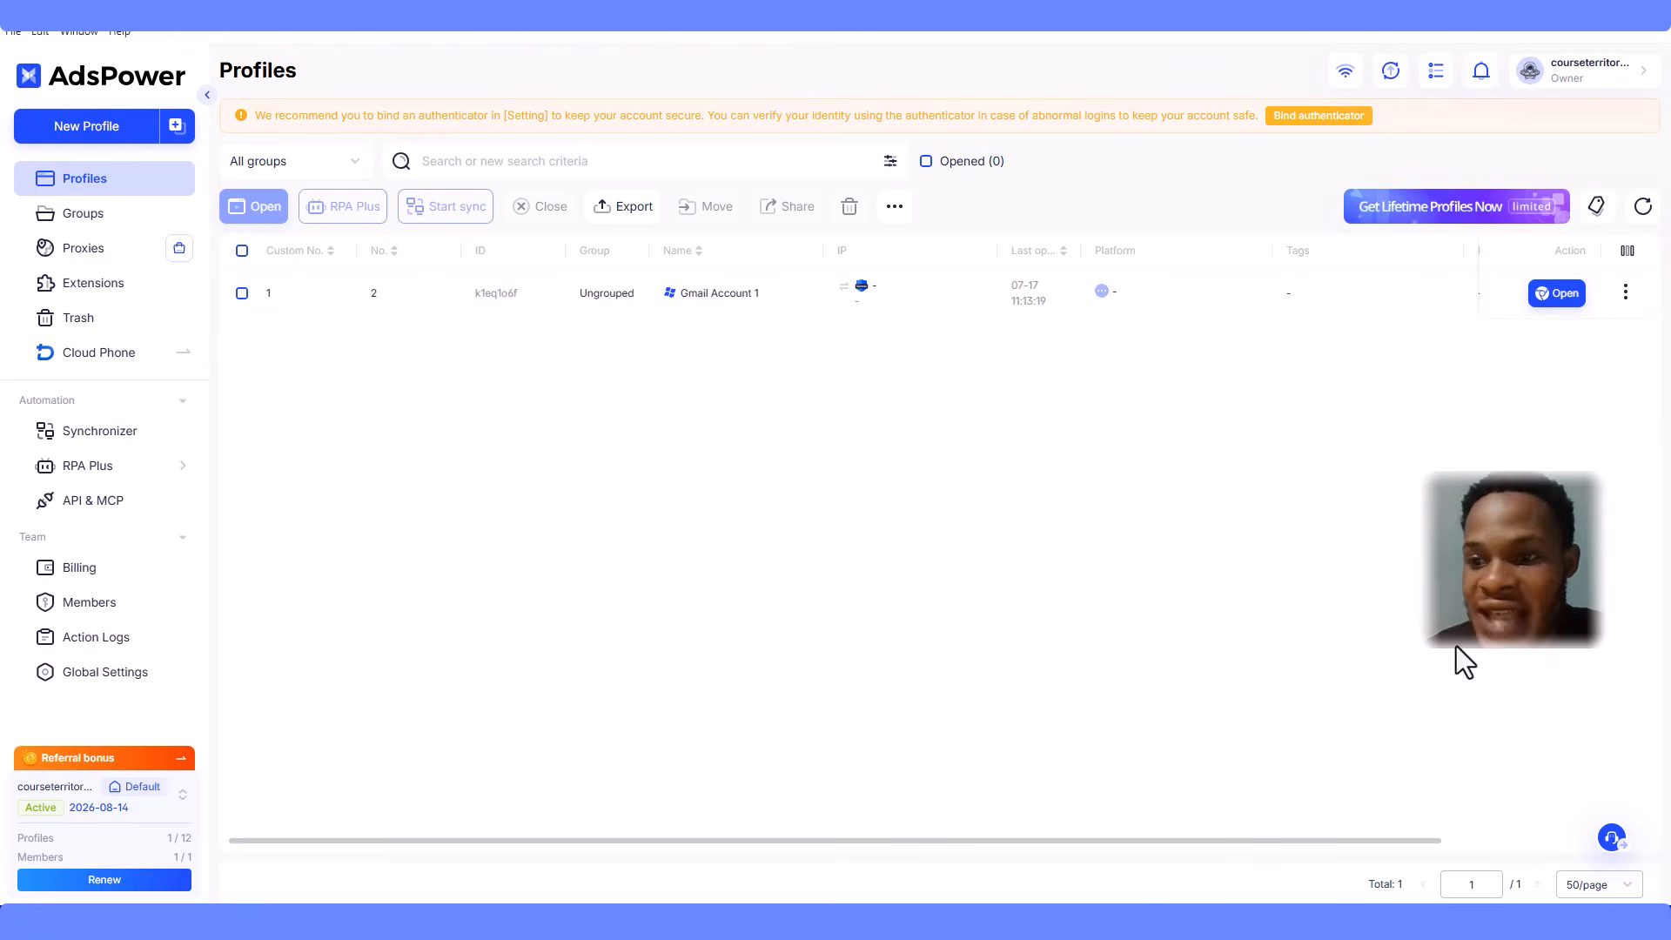
- Launch Gmail Account 1 and check its start page showing the Florida, USA proxy IP
{"action": "left_click", "coordinate": [1571, 298]}
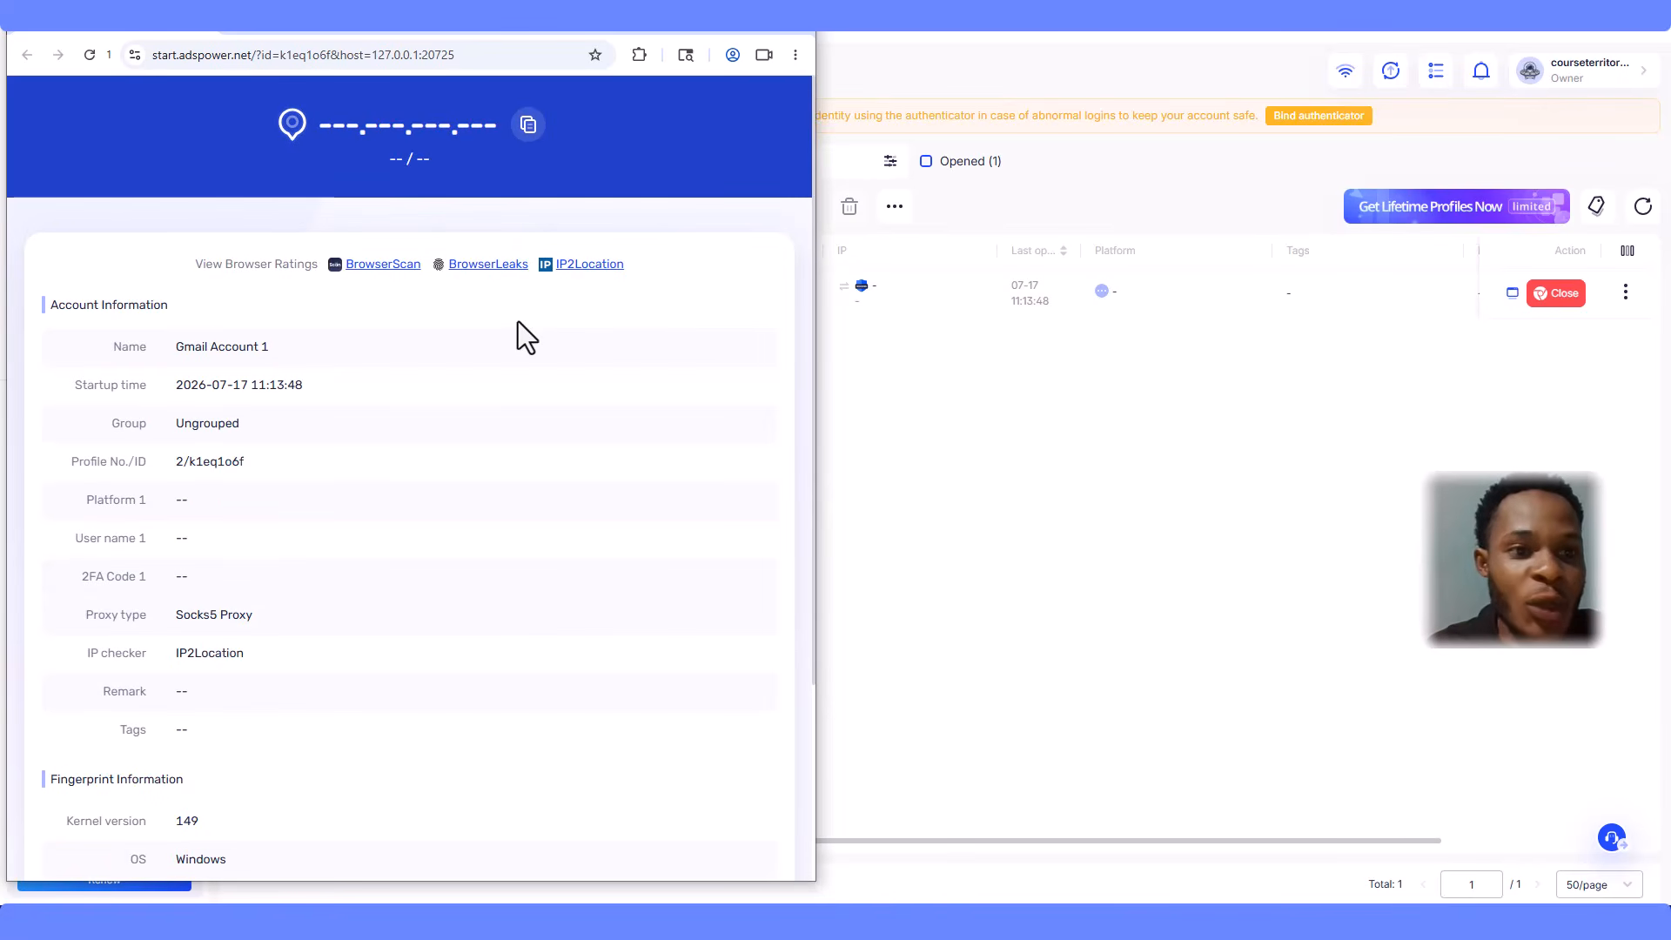
{"action": "scroll", "coordinate": [301, 420], "scroll_direction": "down", "scroll_amount": 3}
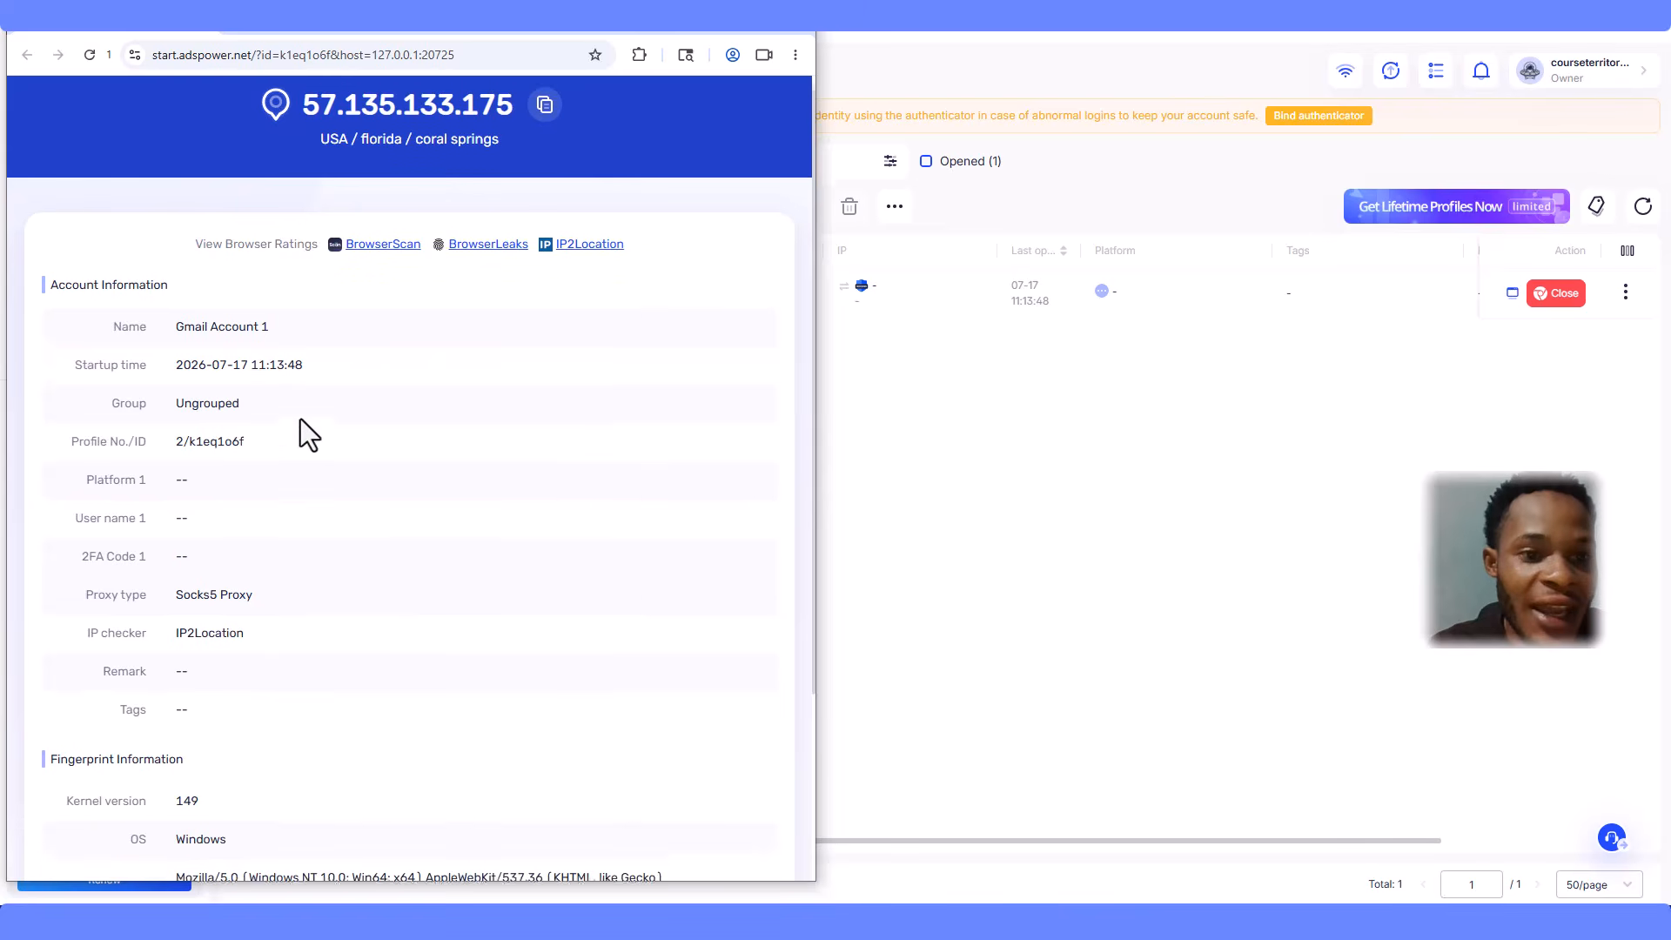
{"action": "scroll", "coordinate": [315, 458], "scroll_direction": "up", "scroll_amount": 3}
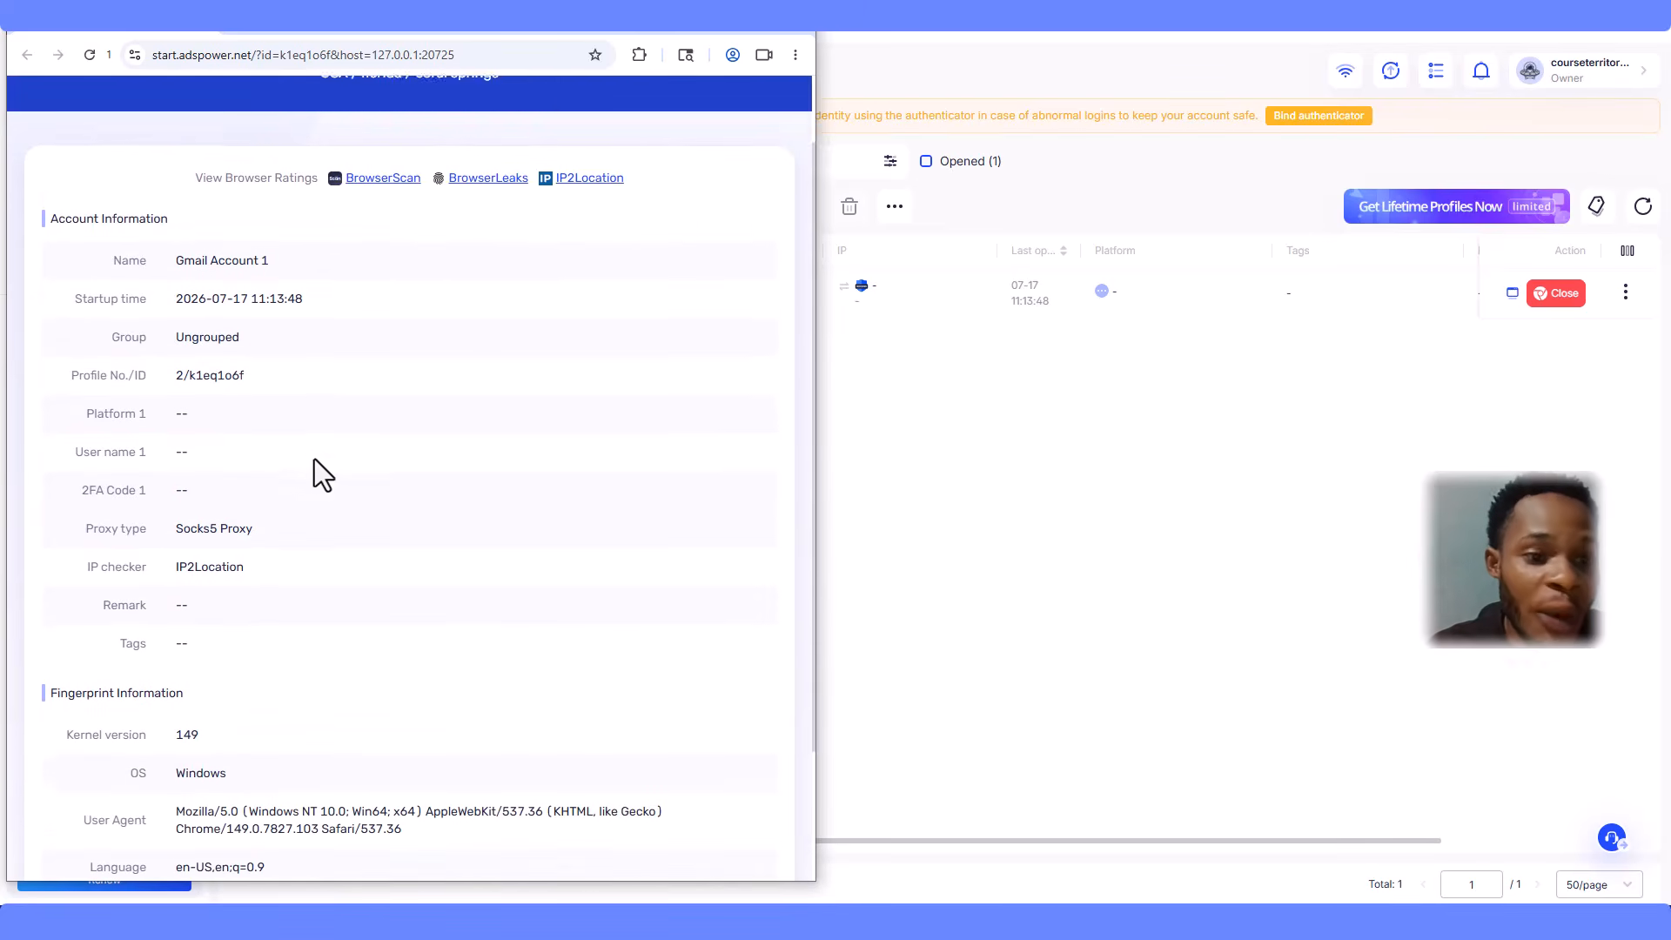
- Maximize the profile browser and, on the Gmail tab, start creating a personal-use Google account
{"action": "left_click", "coordinate": [293, 29]}
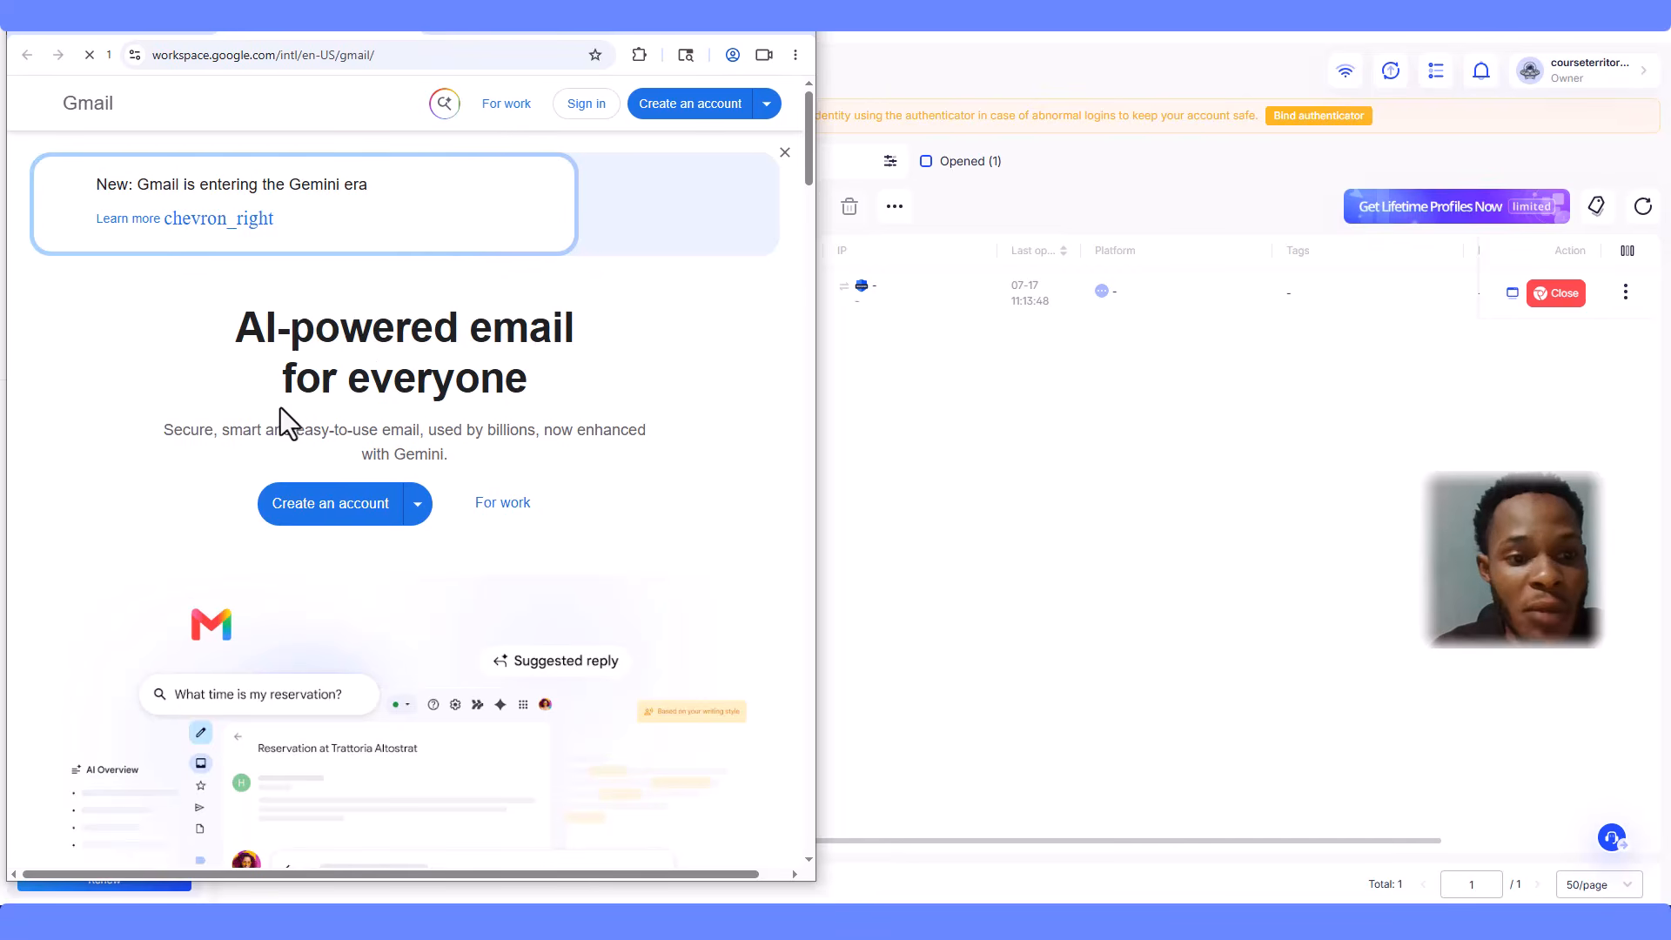
{"action": "left_click", "coordinate": [744, 32]}
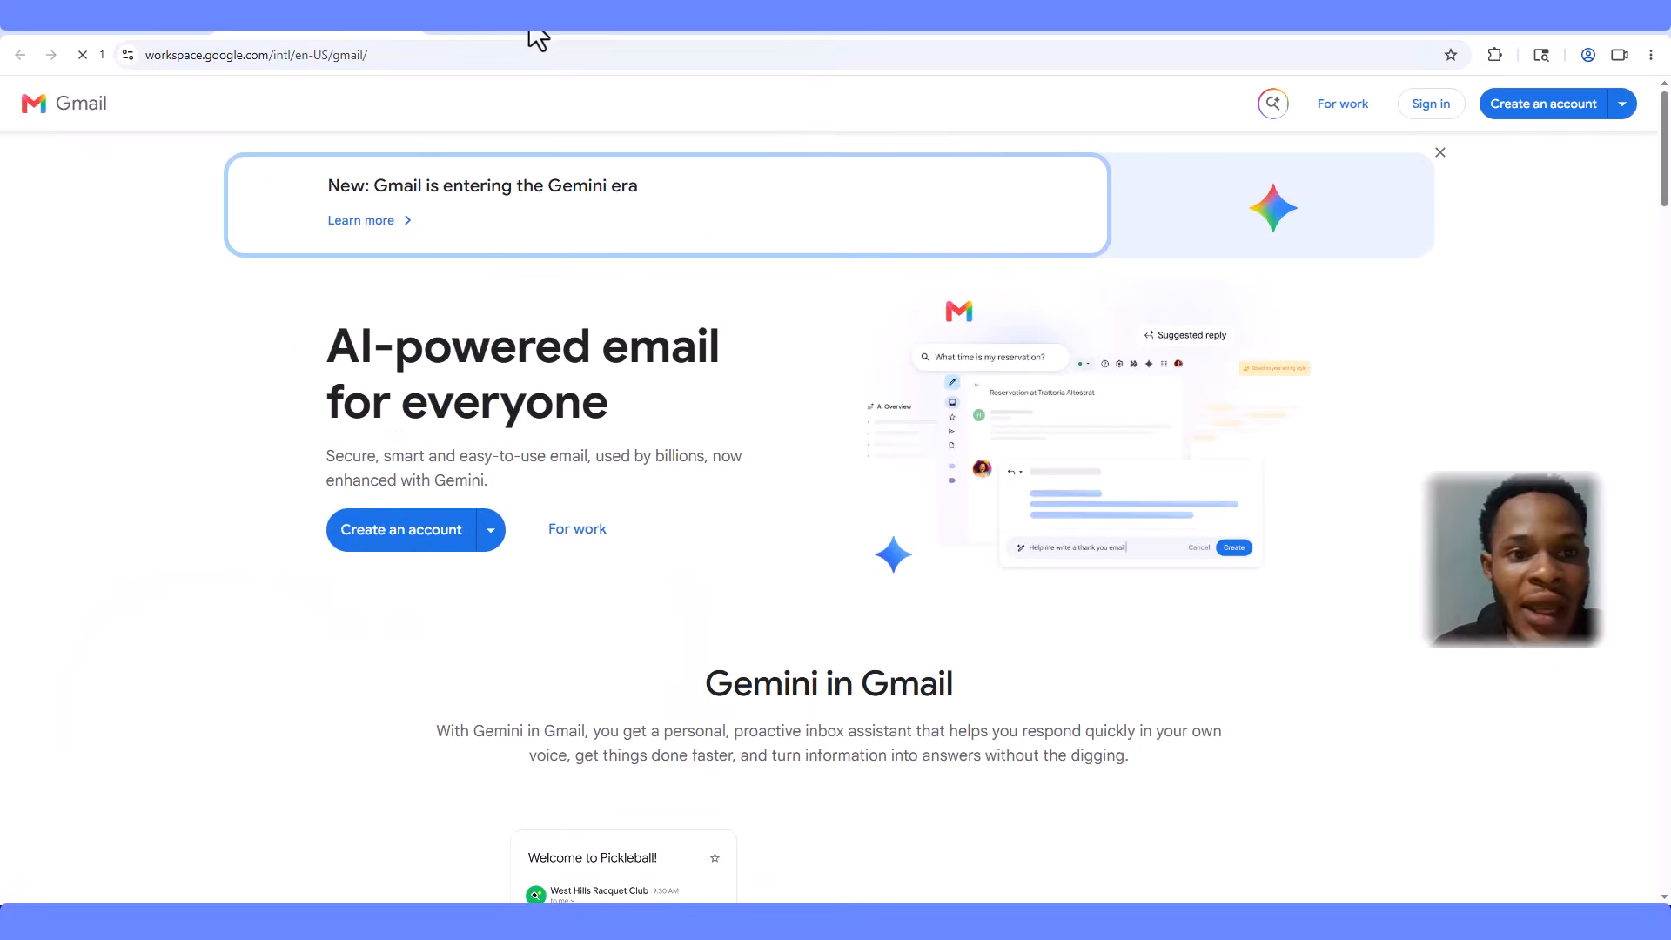
{"action": "left_click", "coordinate": [533, 33]}
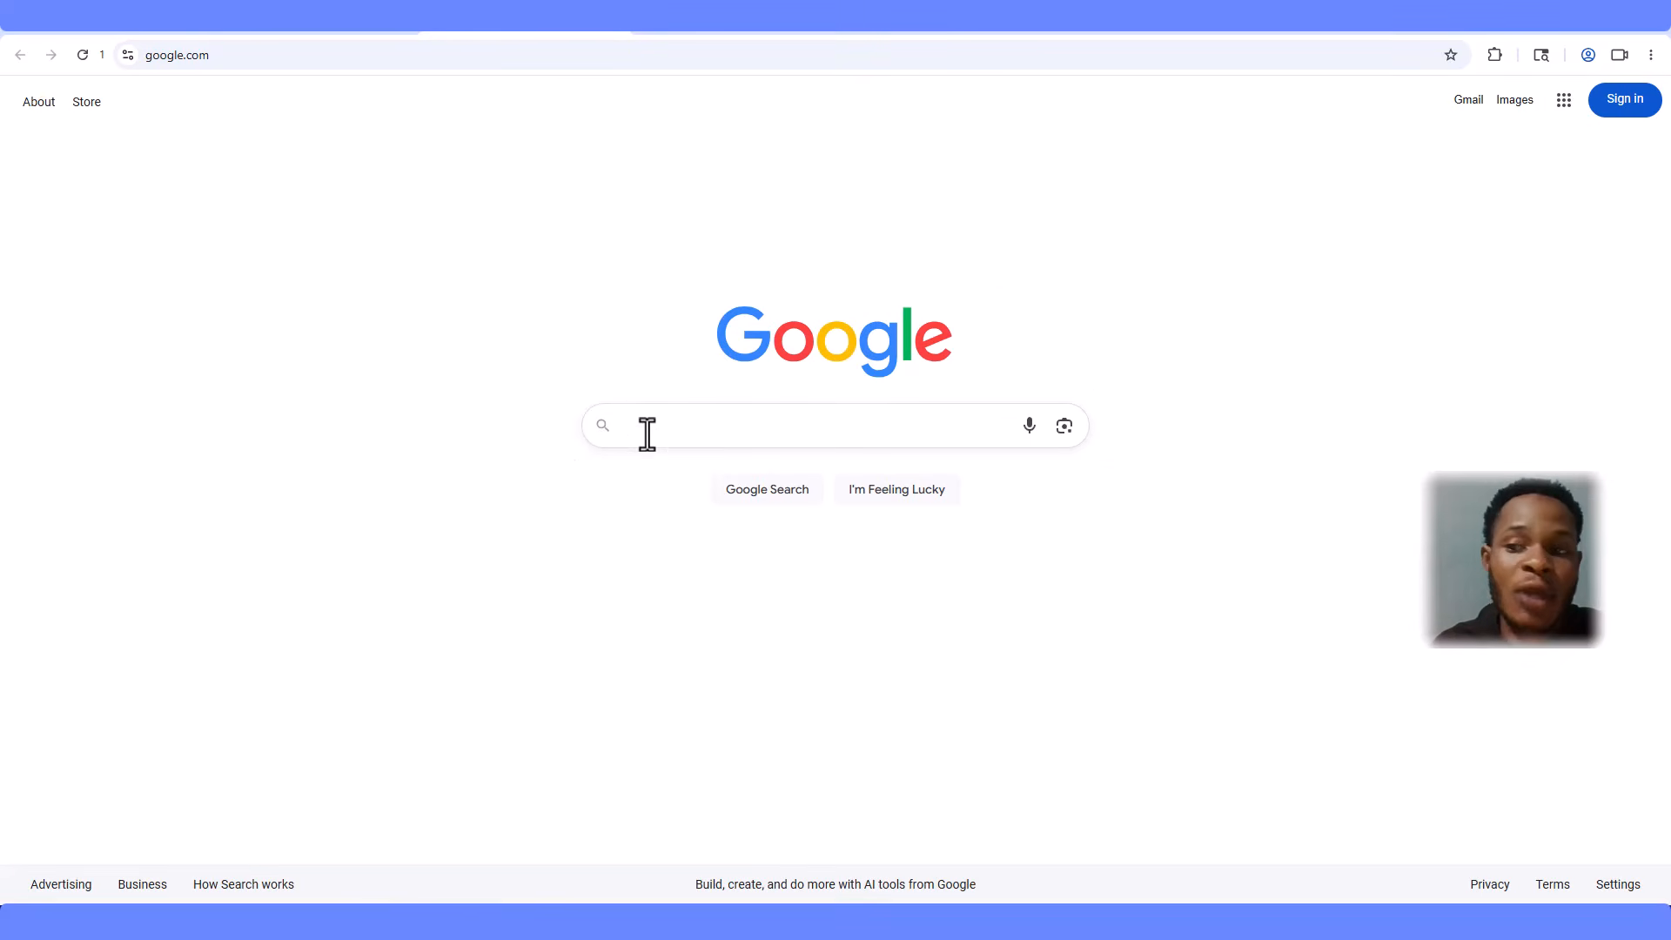
{"action": "left_click", "coordinate": [298, 31]}
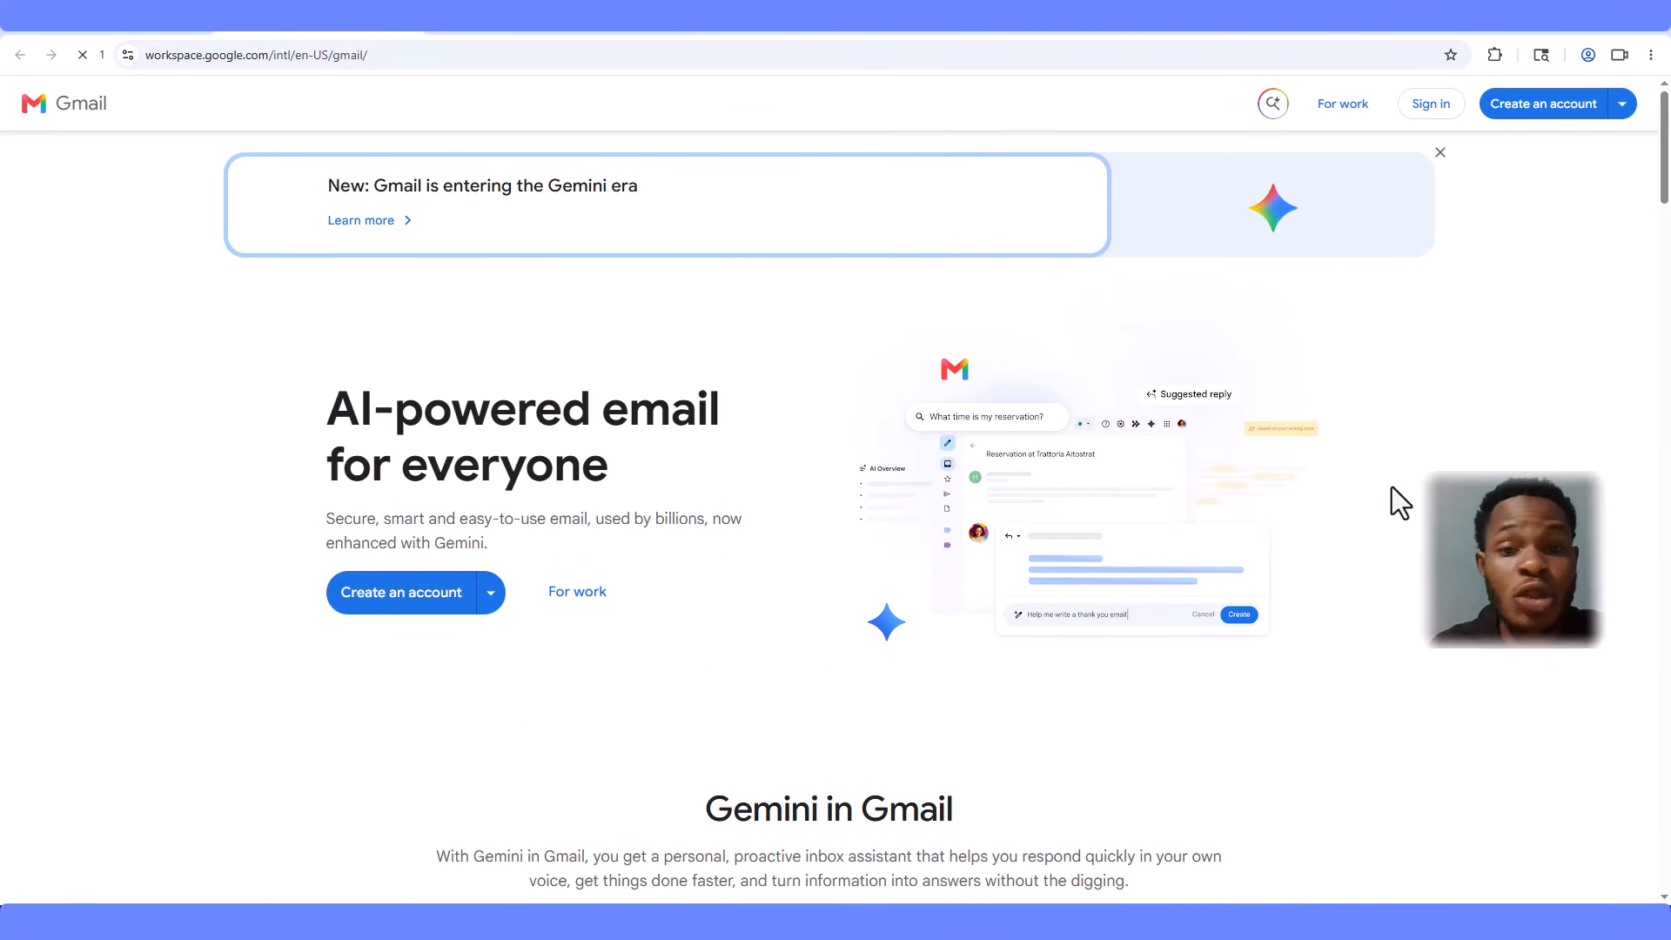
{"action": "left_click", "coordinate": [1550, 111]}
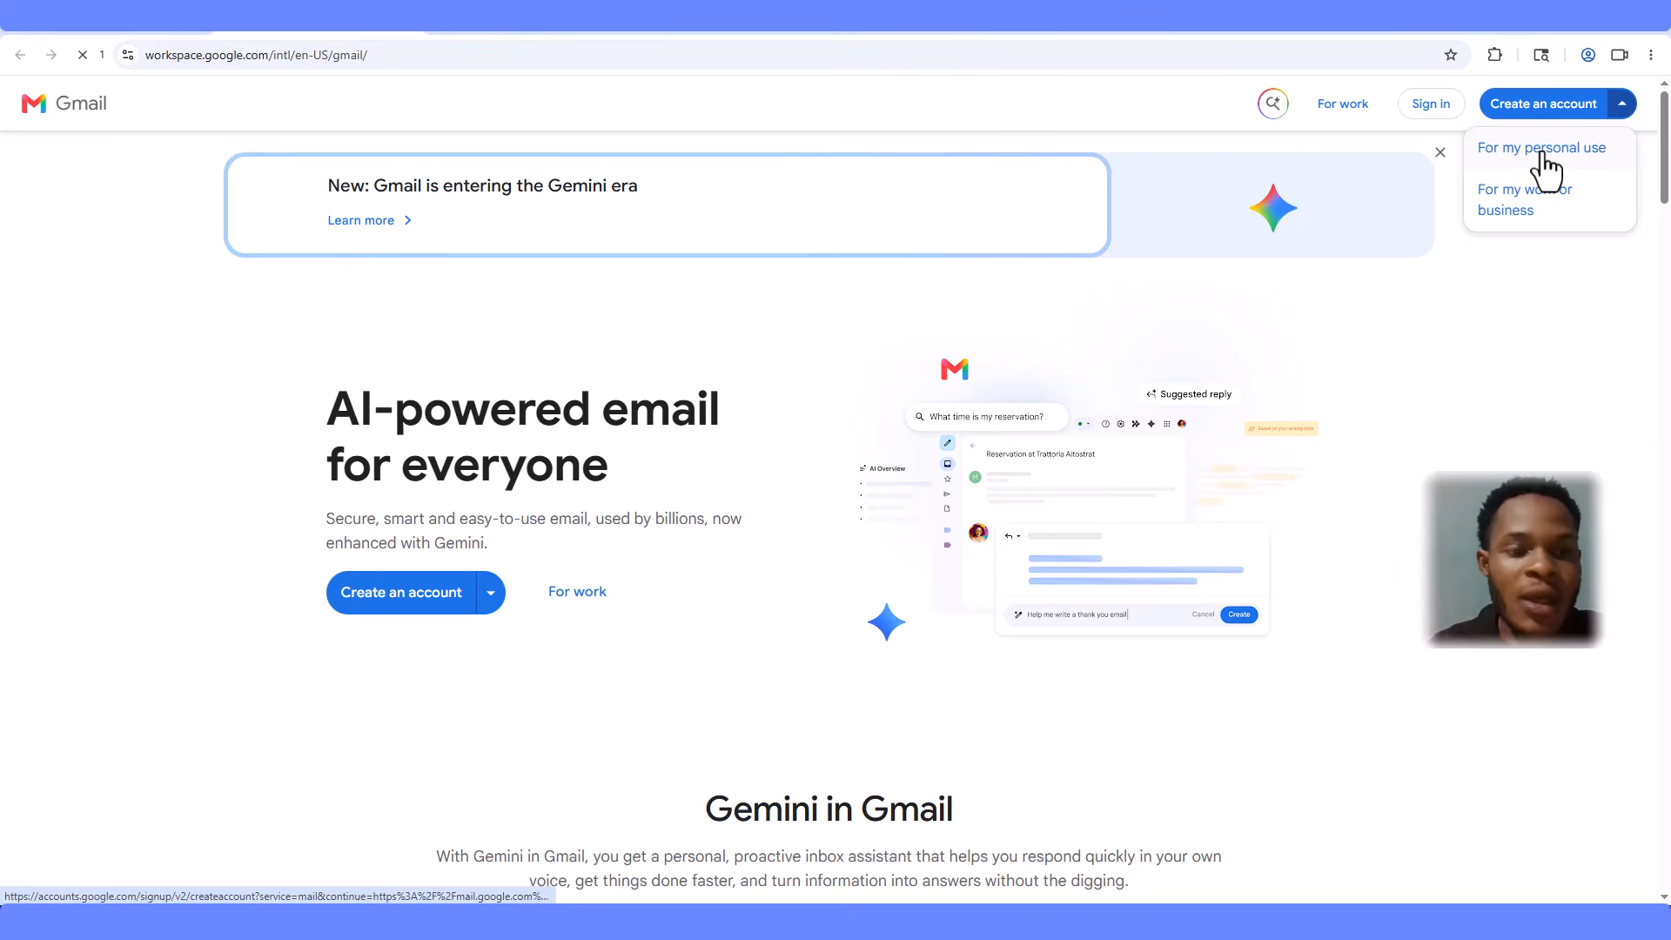
{"action": "left_click", "coordinate": [1543, 149]}
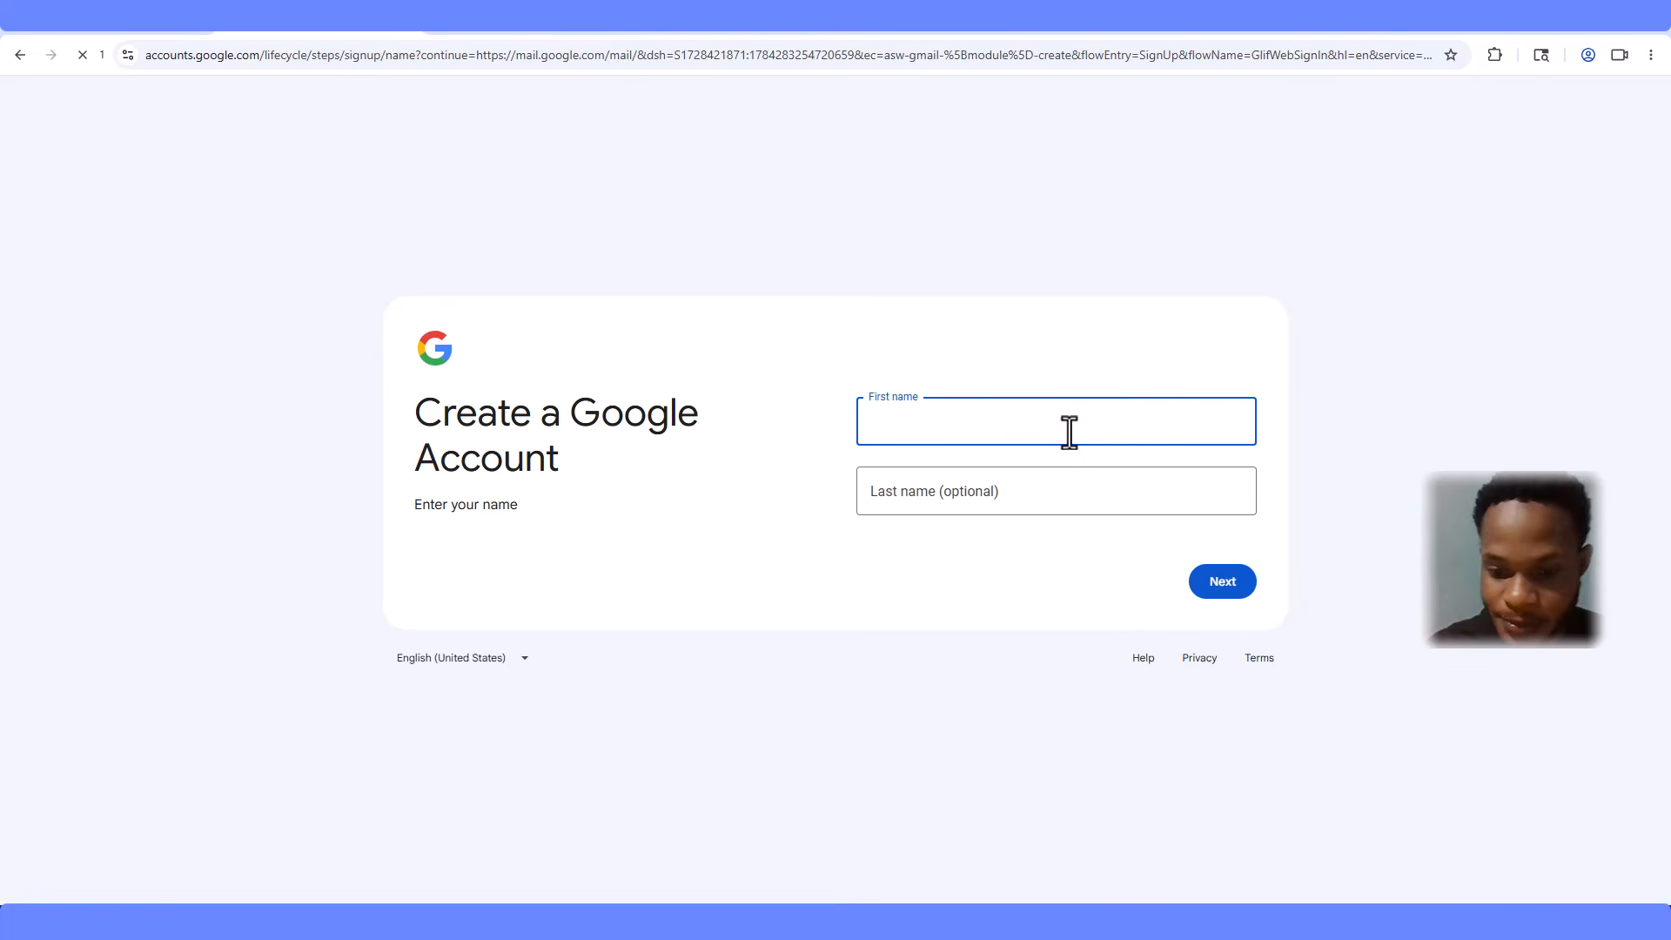
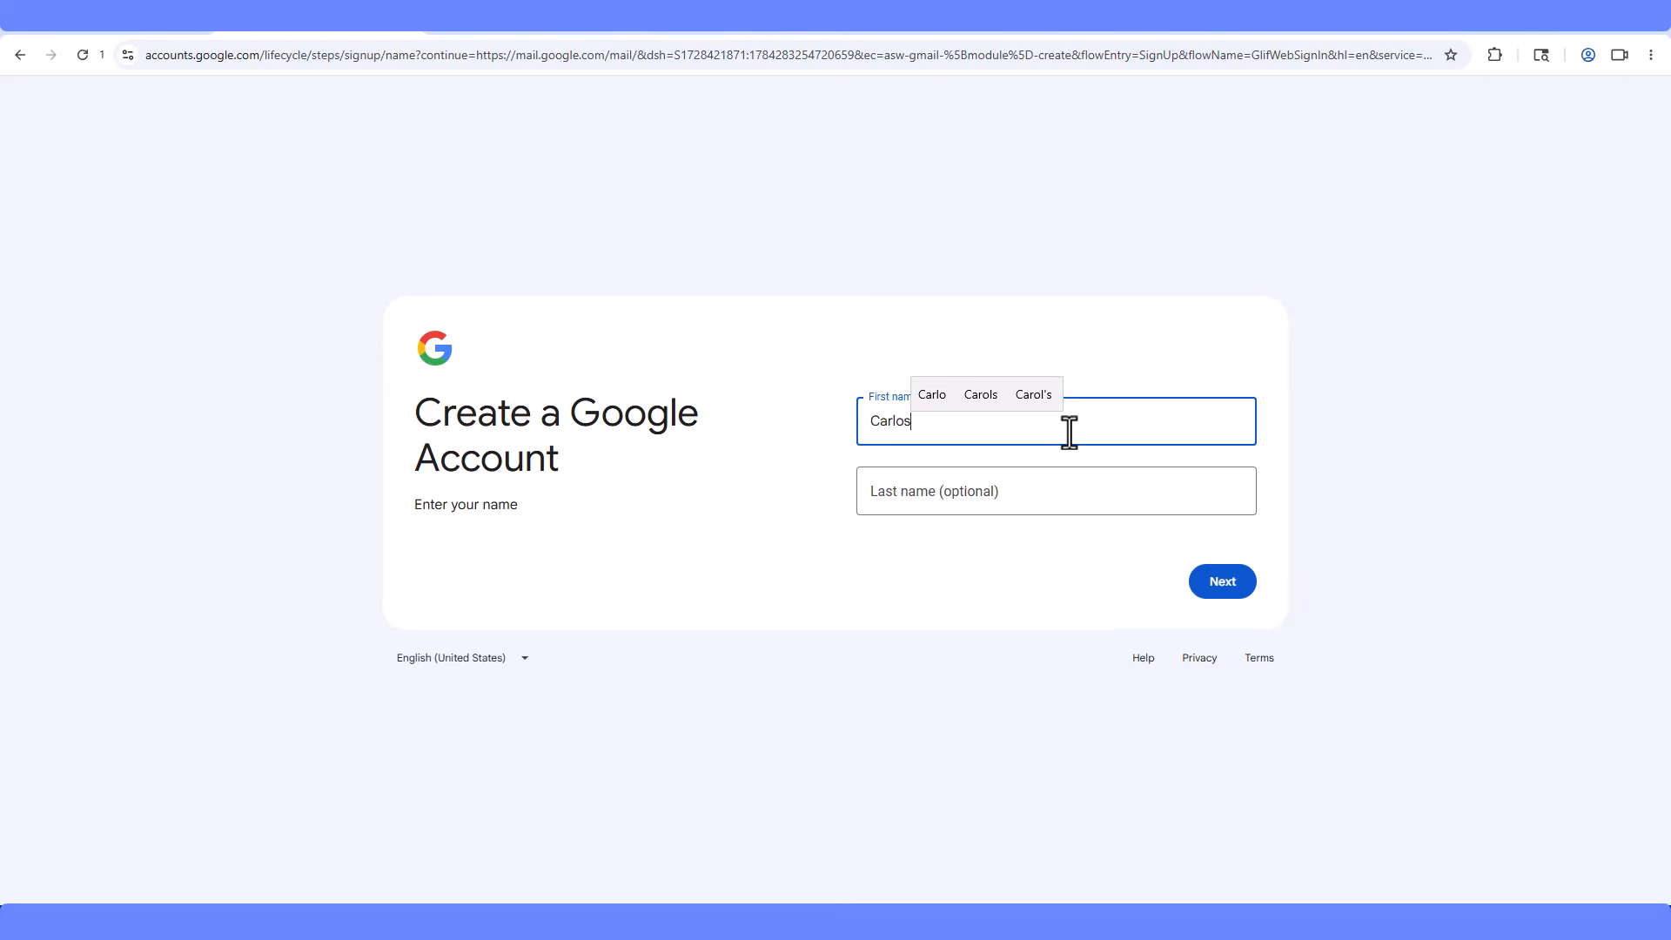
- Enter the account holder's first and last name on the sign-up form
{"action": "left_click", "coordinate": [1054, 489]}
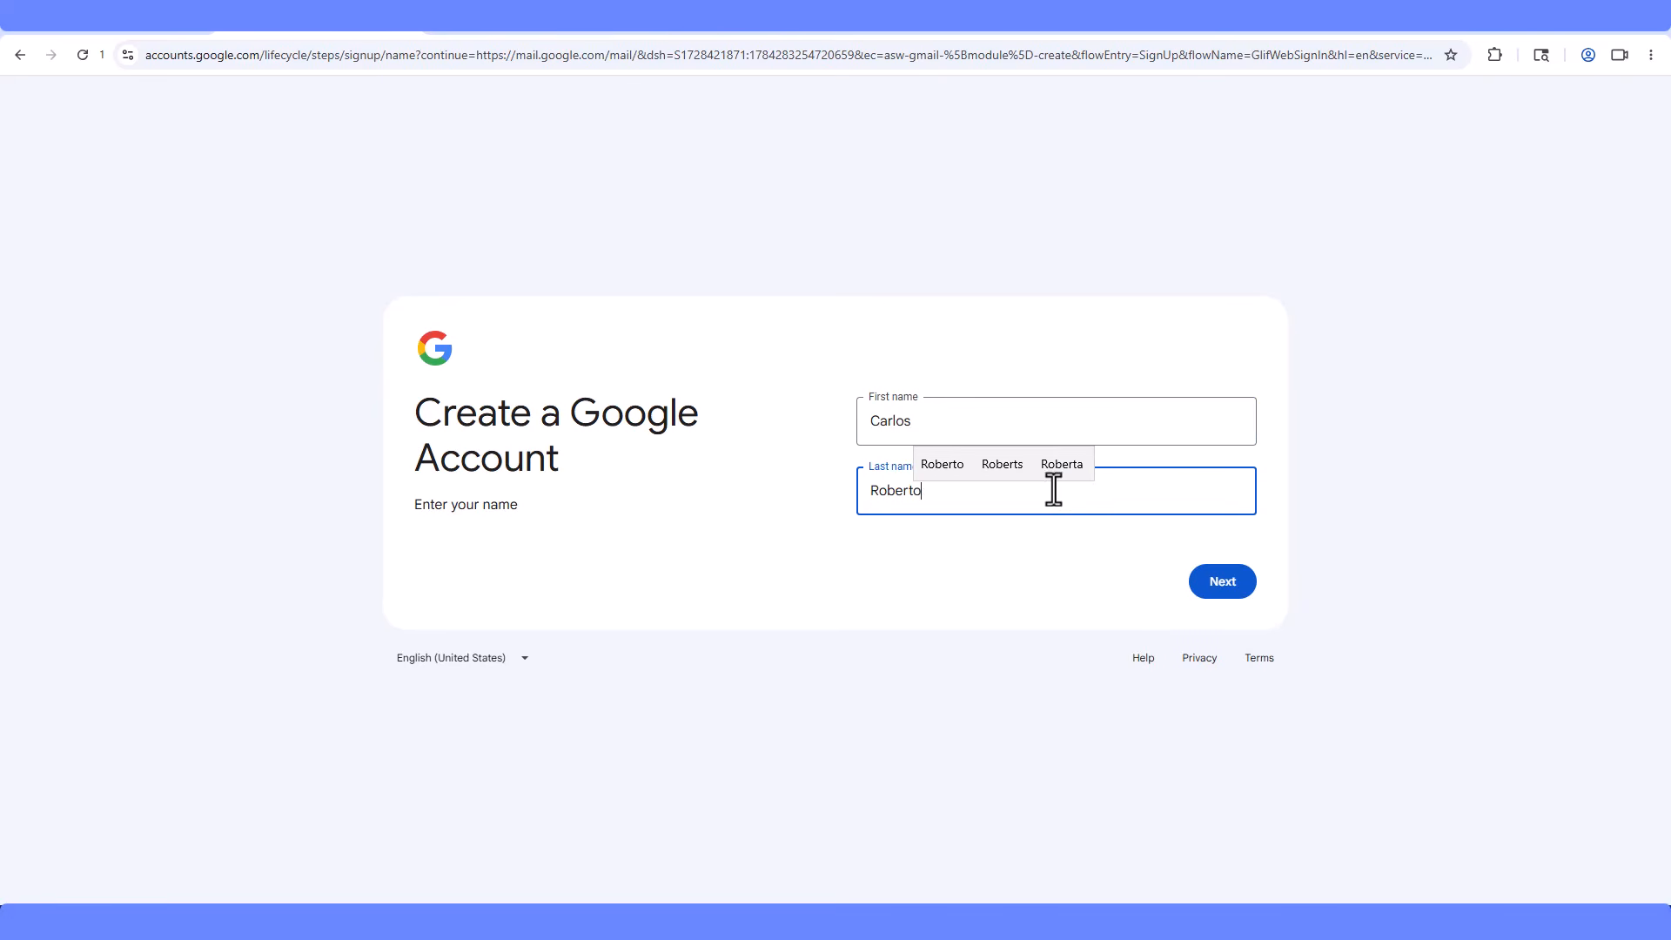
{"action": "left_click", "coordinate": [1218, 583]}
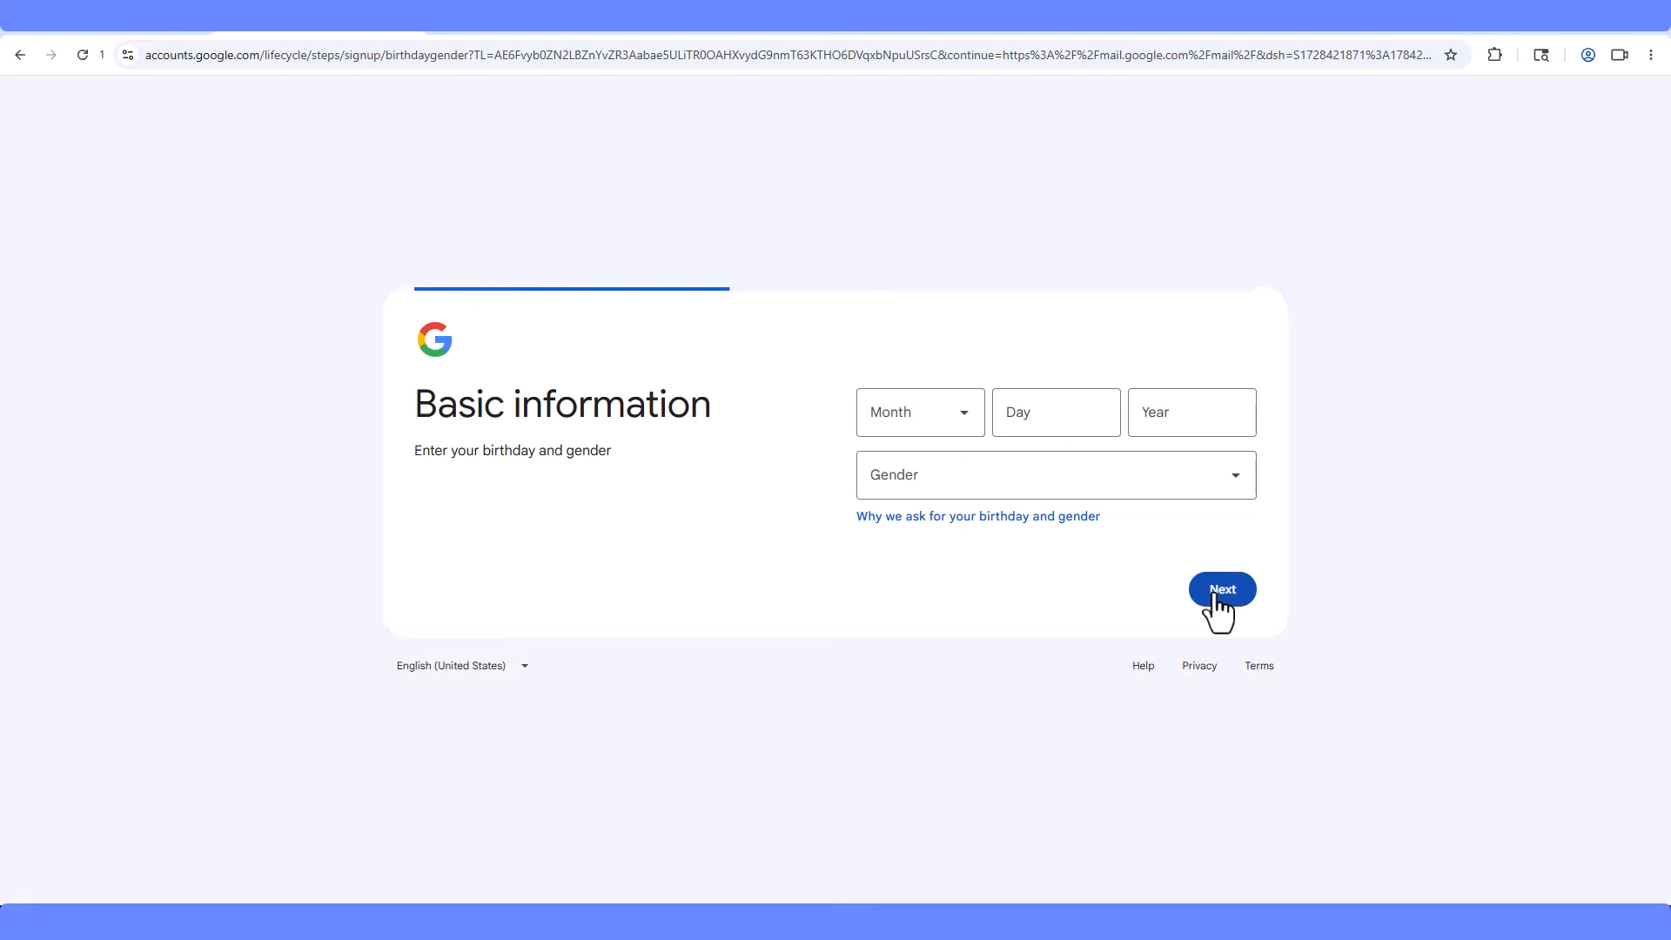
- Set the birthday to April 18, 1998 and the gender to Male
{"action": "left_click", "coordinate": [965, 432]}
{"action": "left_click", "coordinate": [896, 589]}
{"action": "left_click", "coordinate": [1033, 424]}
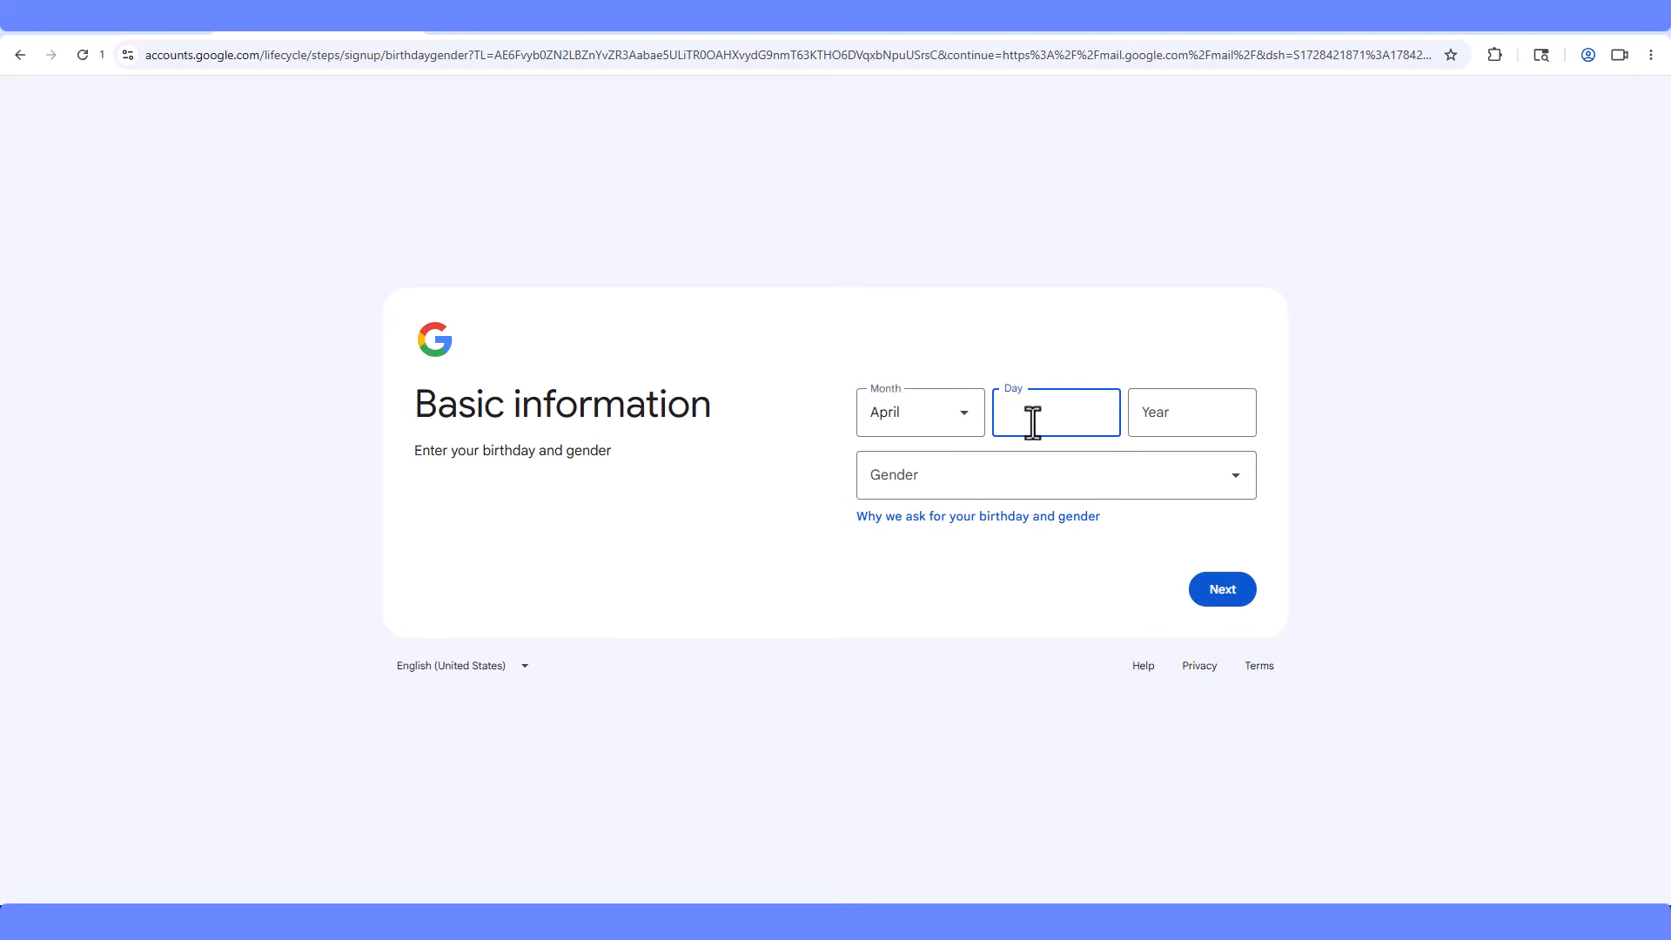
{"action": "left_click", "coordinate": [1174, 406]}
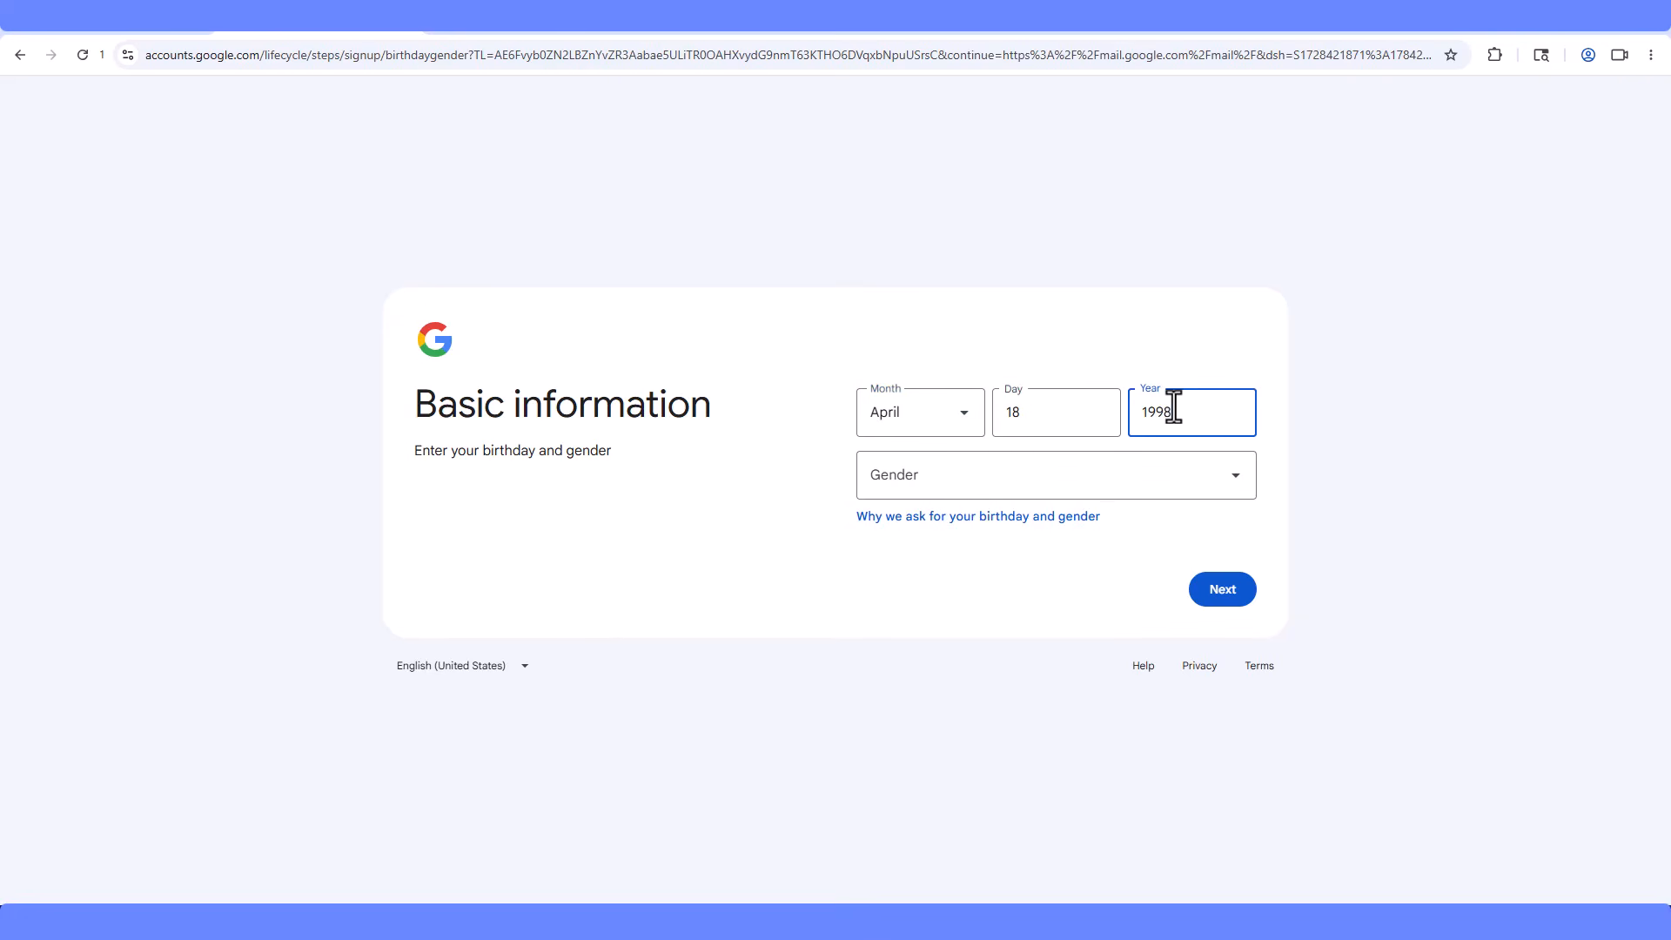
{"action": "left_click", "coordinate": [1144, 484]}
{"action": "left_click", "coordinate": [888, 570]}
{"action": "left_click", "coordinate": [1222, 595]}
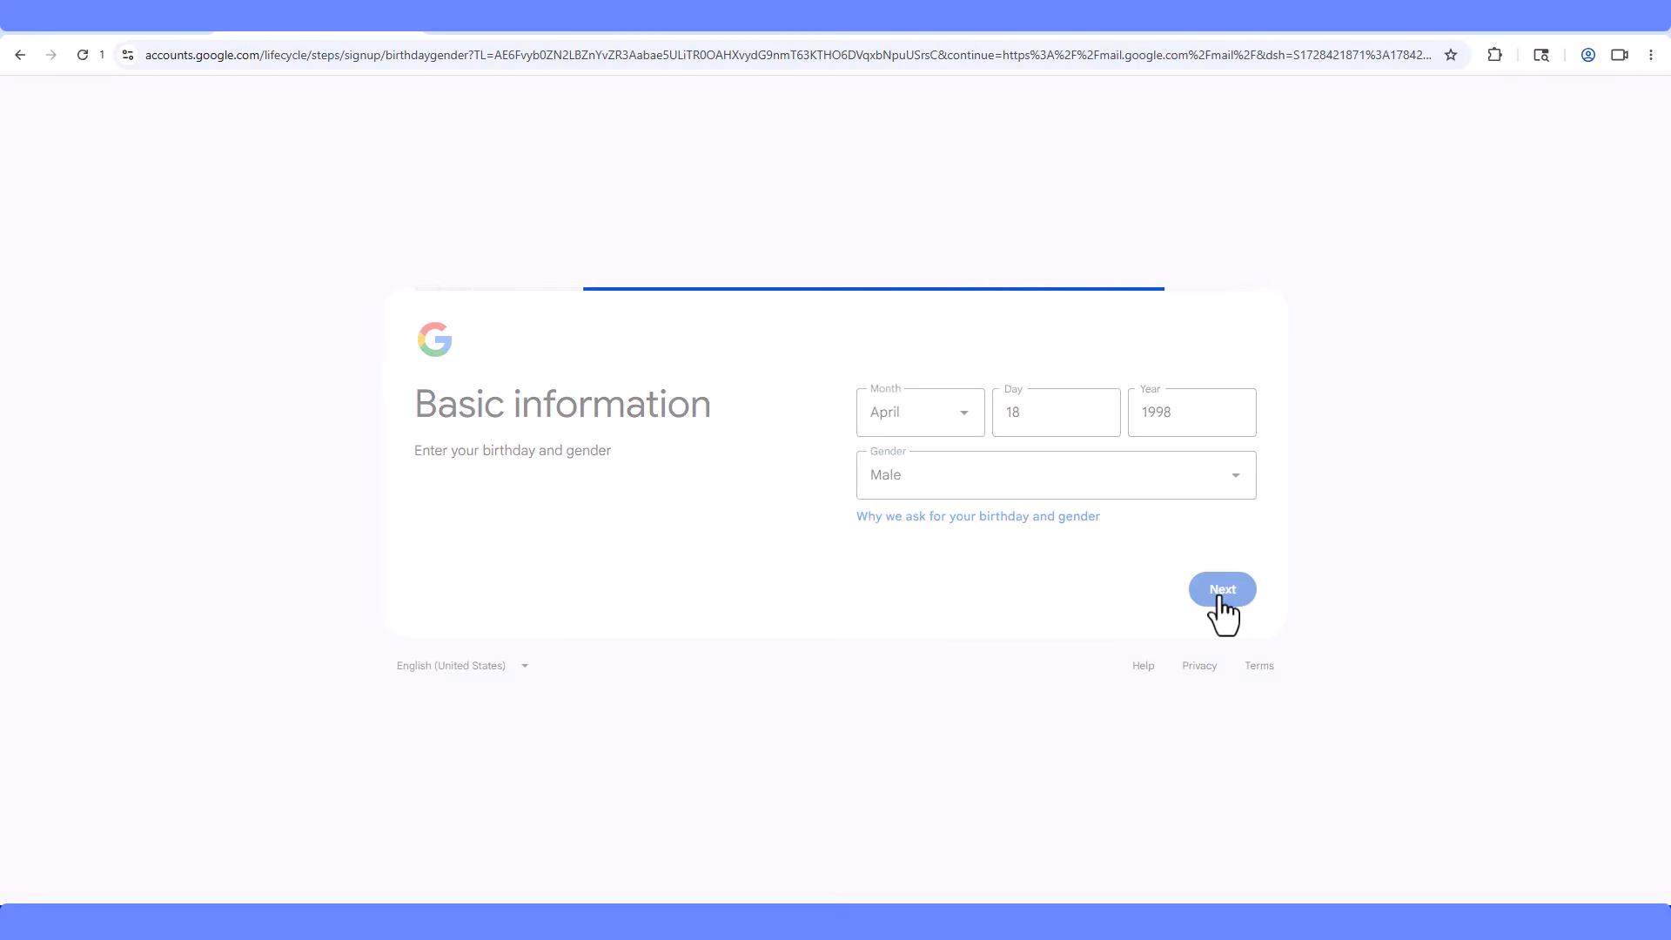
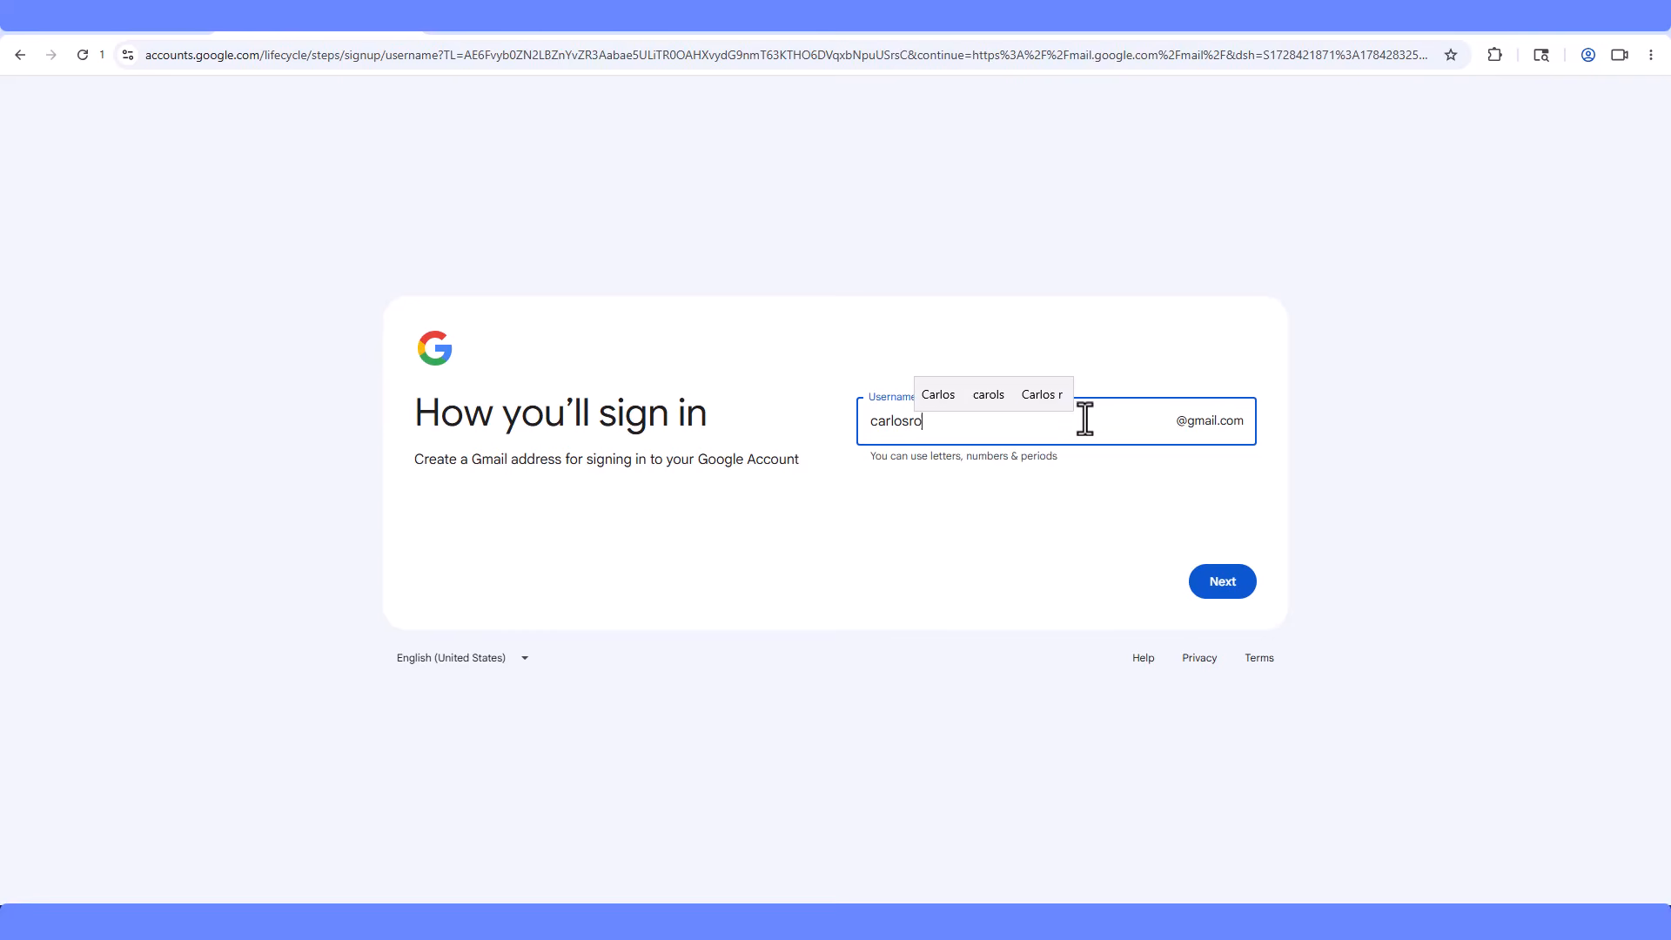
- Choose the Gmail username, then enter and confirm the account password to finish sign-up
{"action": "left_click", "coordinate": [1230, 585]}
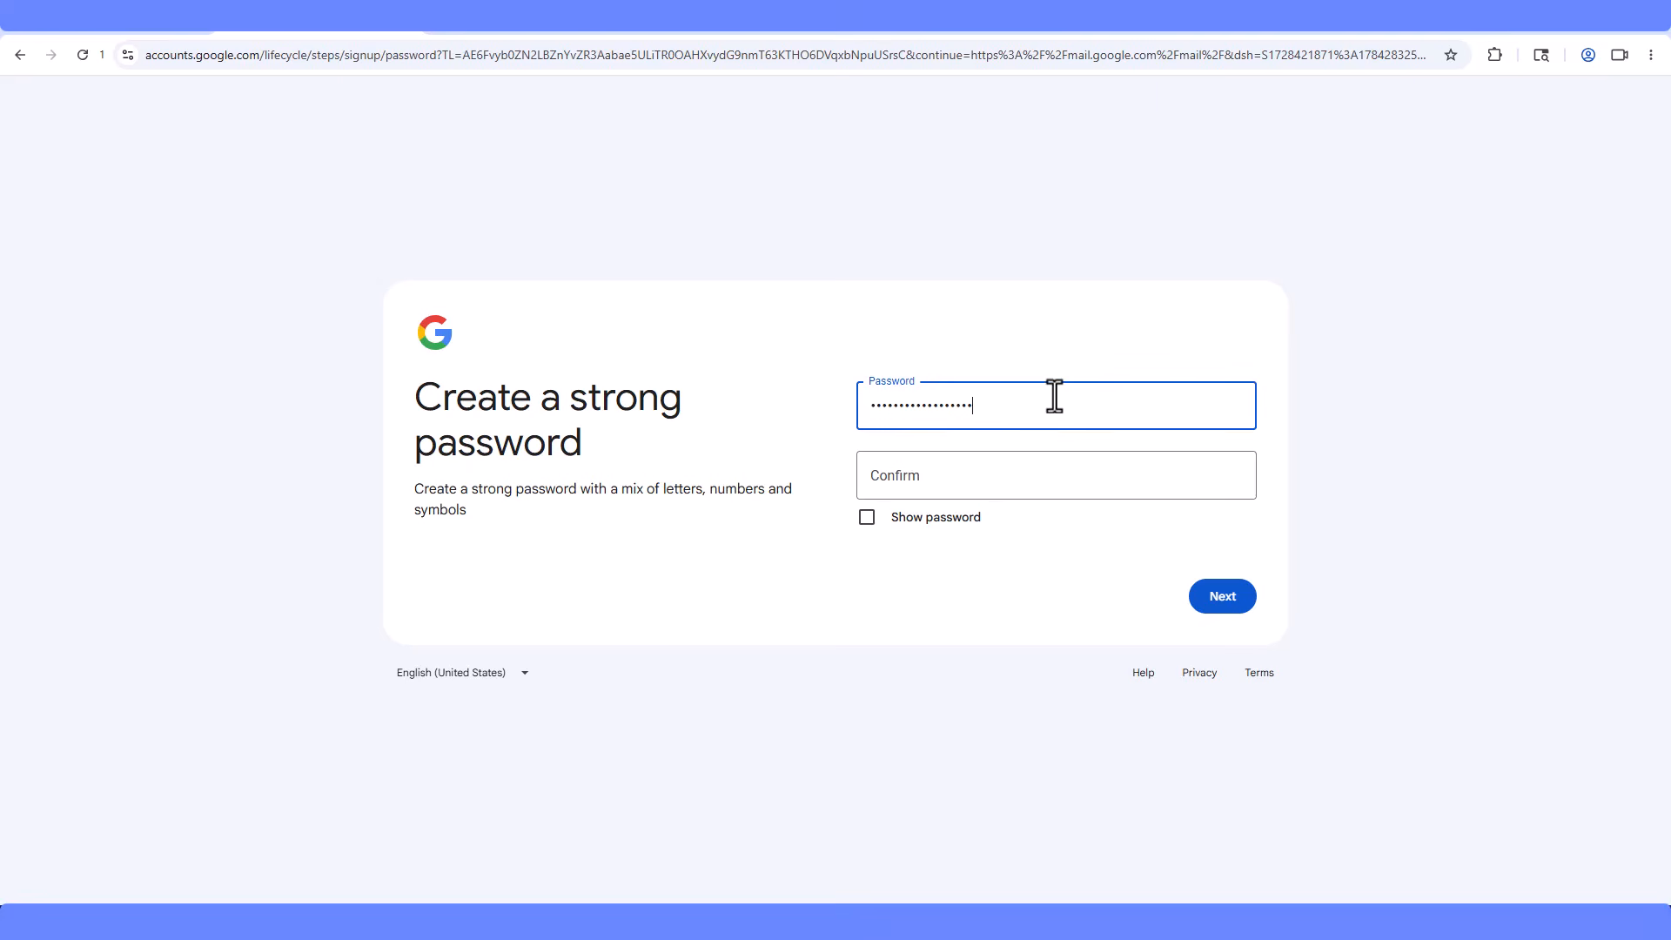
{"action": "left_click", "coordinate": [1067, 485]}
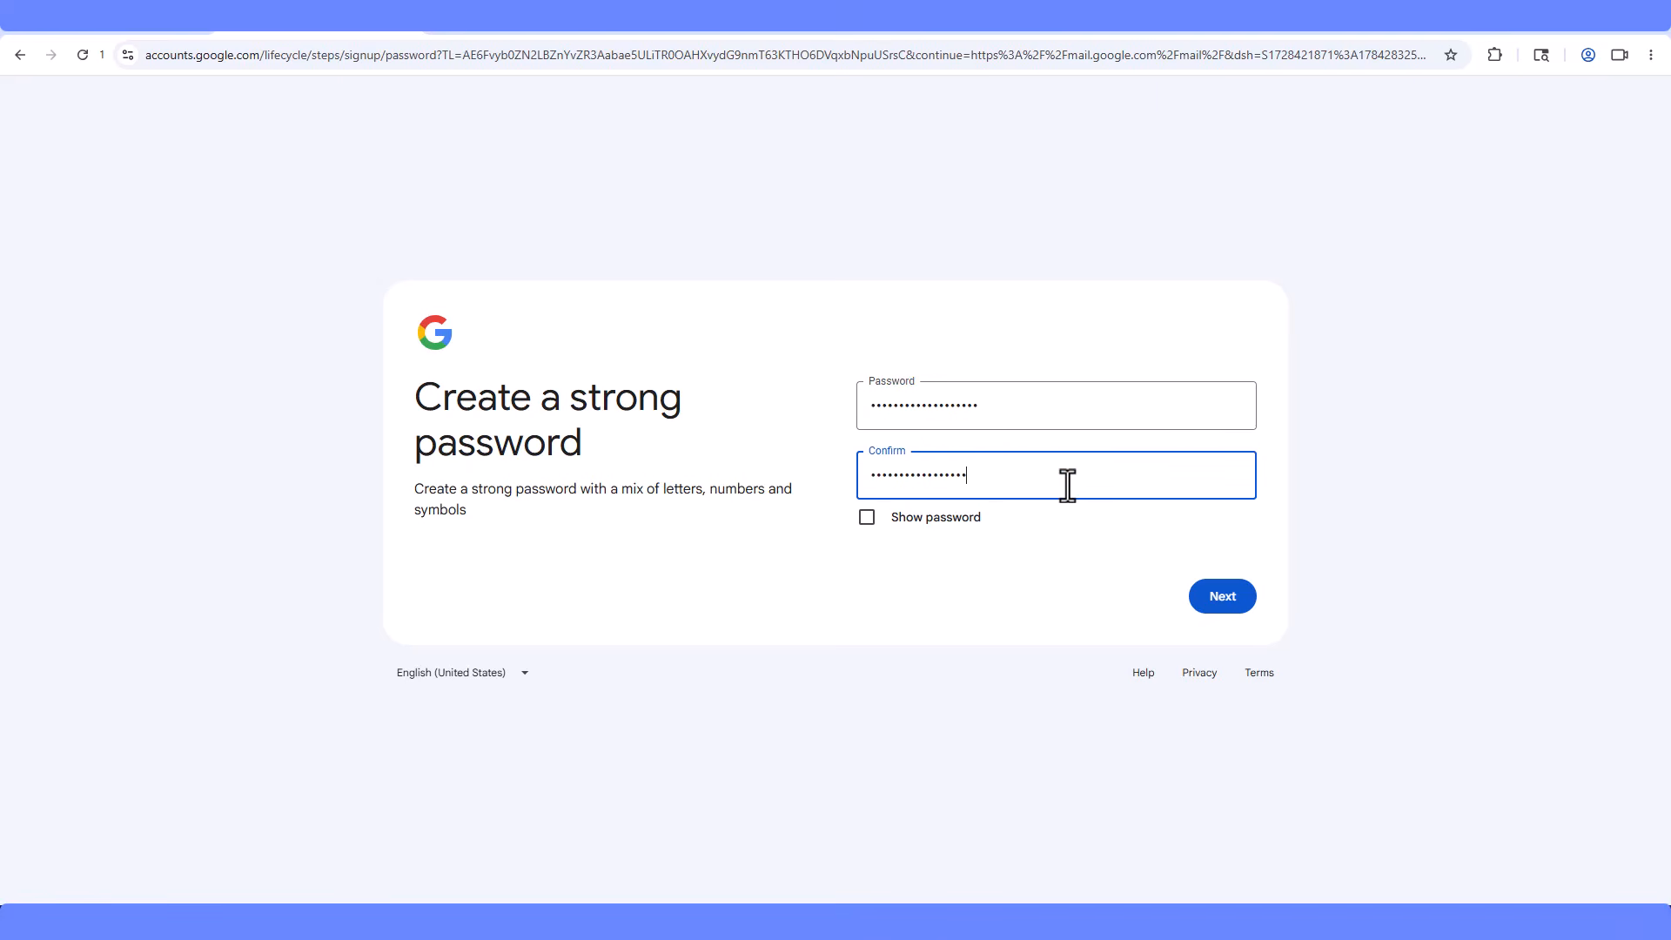
{"action": "left_click", "coordinate": [1204, 599]}
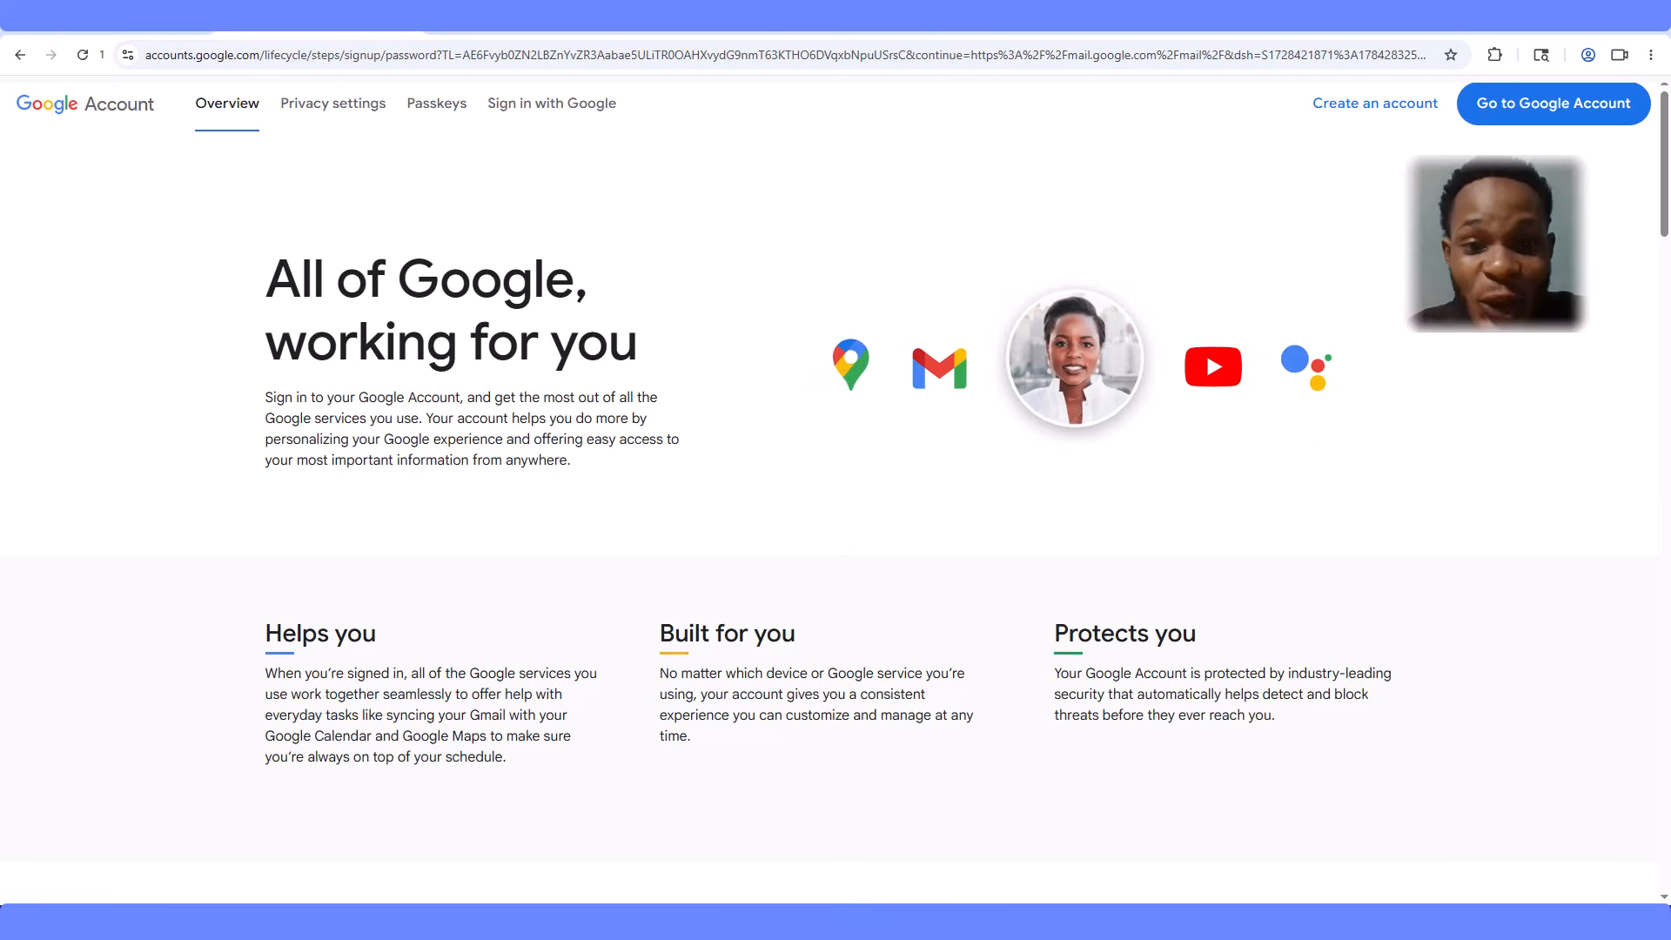
- Scroll through the welcome page and go to the new account's Google Account home page
{"action": "scroll", "coordinate": [1668, 466], "scroll_direction": "down", "scroll_amount": 12}
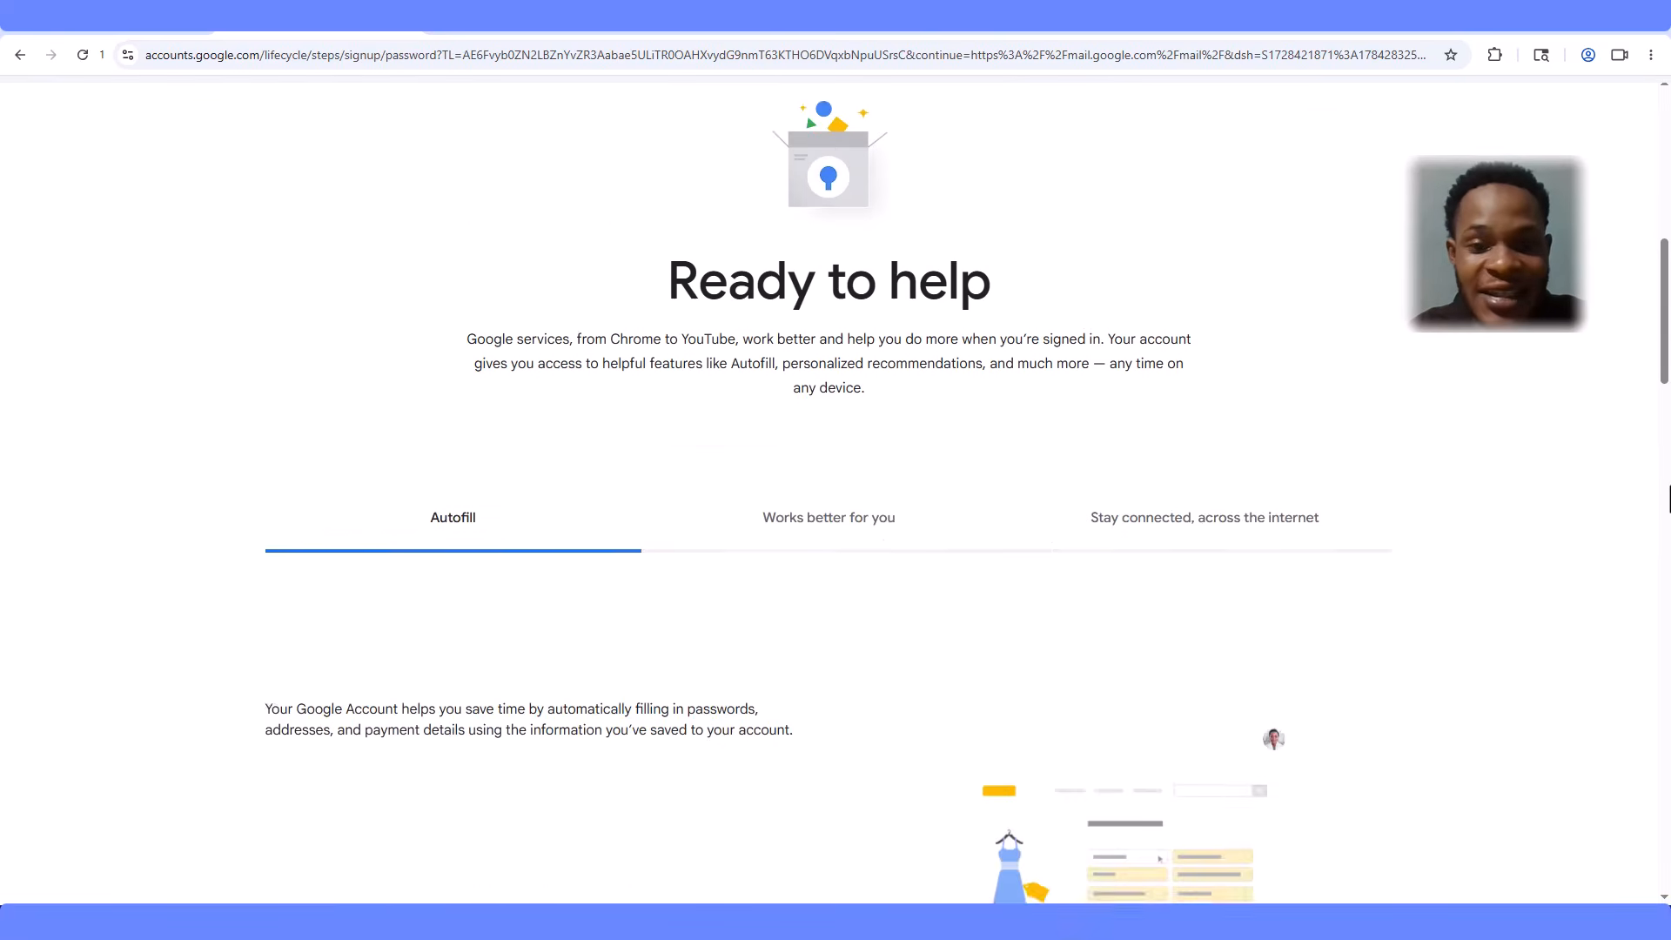
{"action": "scroll", "coordinate": [828, 484], "scroll_direction": "down", "scroll_amount": 14}
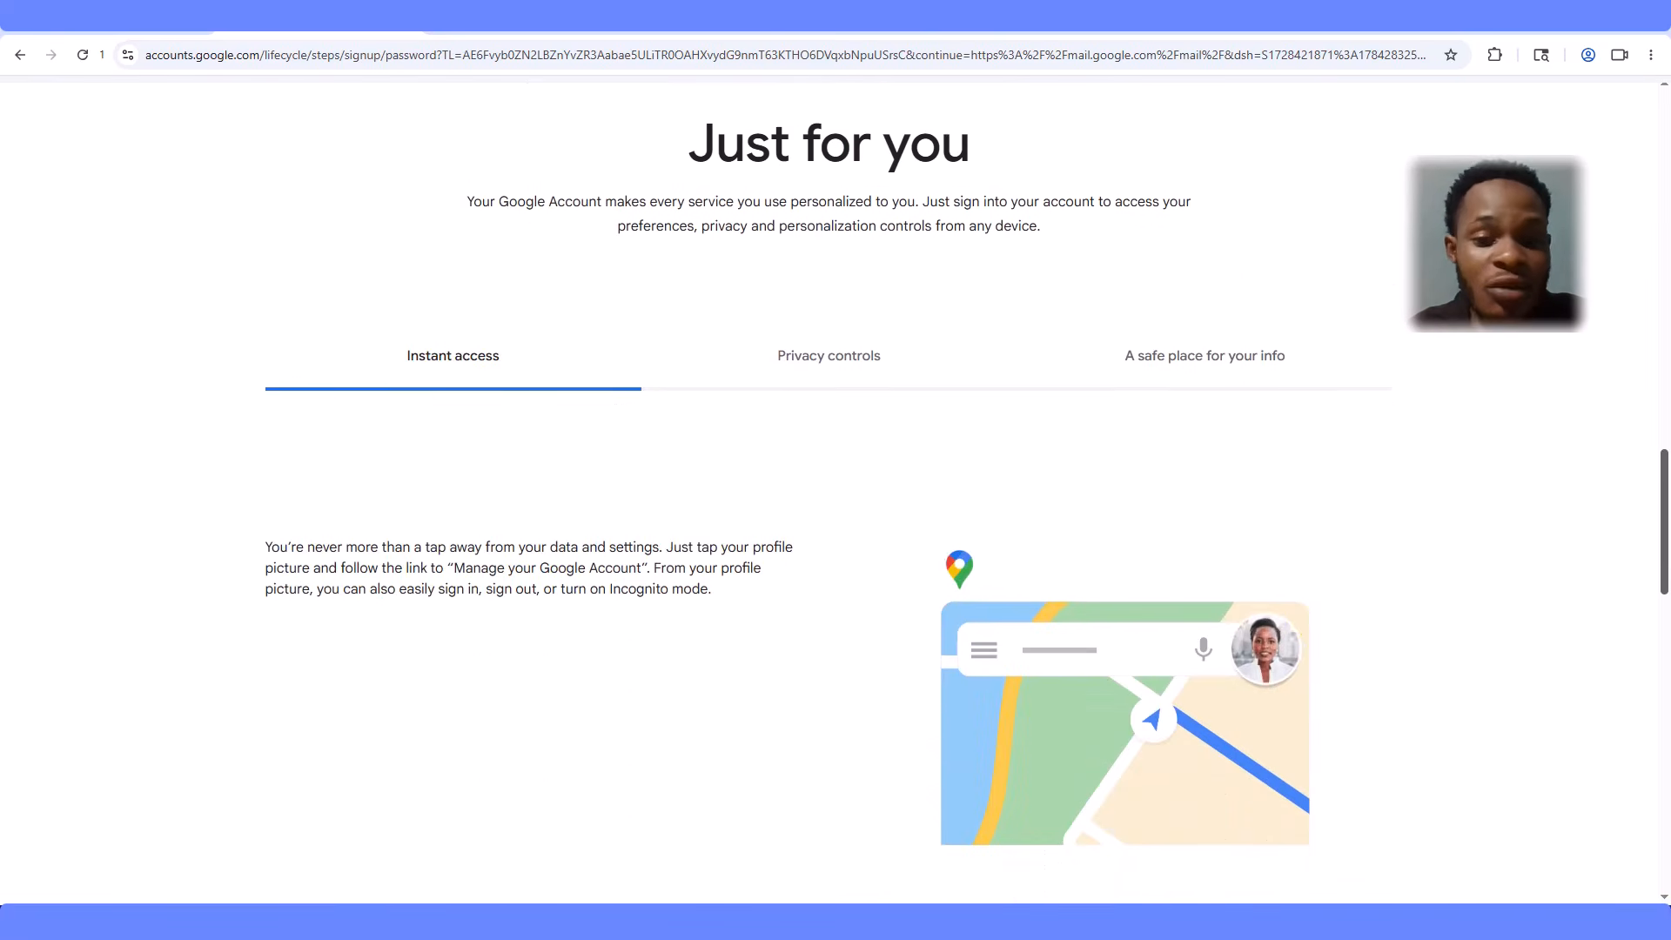
{"action": "scroll", "coordinate": [1669, 492], "scroll_direction": "down", "scroll_amount": 12}
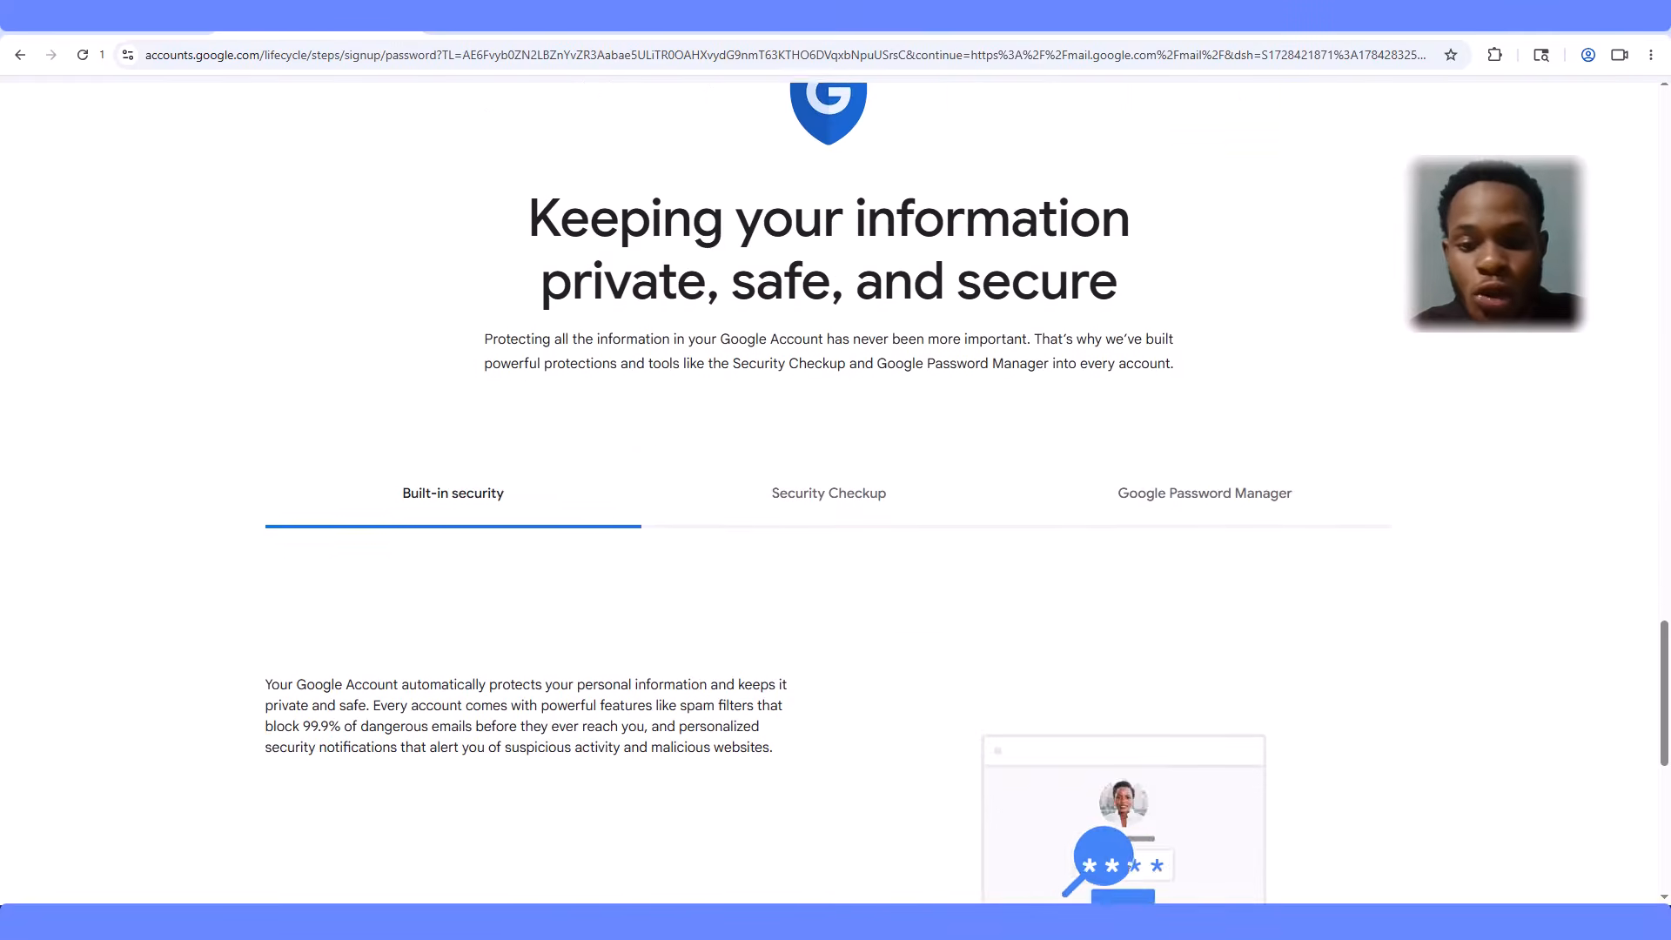
{"action": "scroll", "coordinate": [1669, 491], "scroll_direction": "down", "scroll_amount": 4}
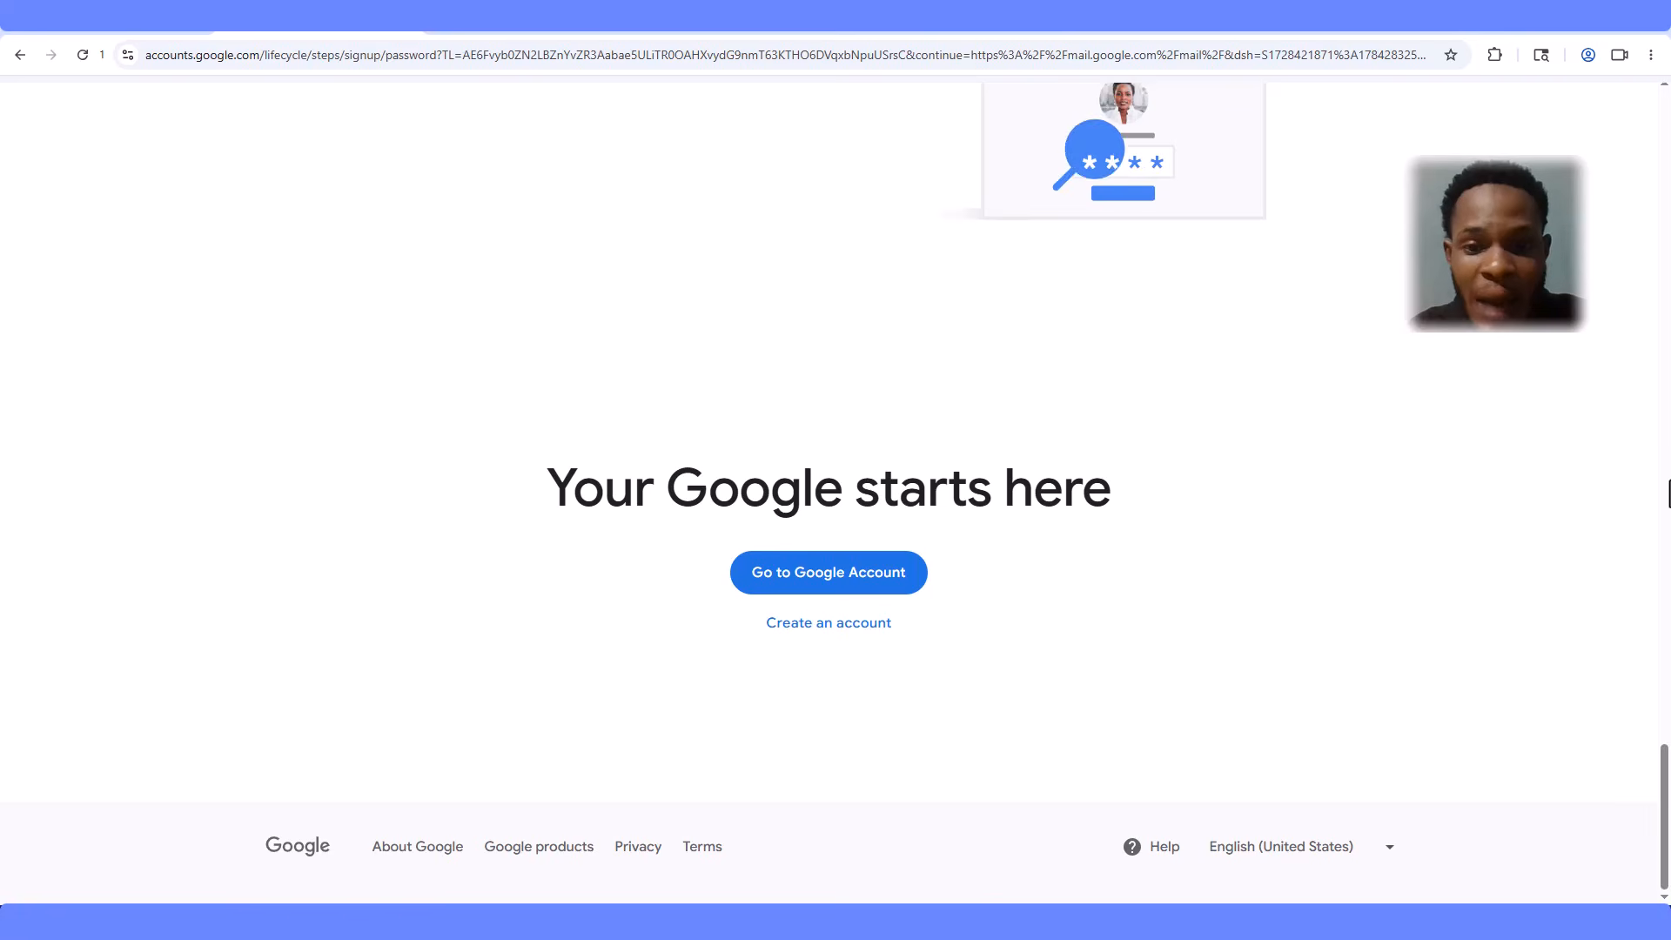
{"action": "left_click", "coordinate": [810, 577]}
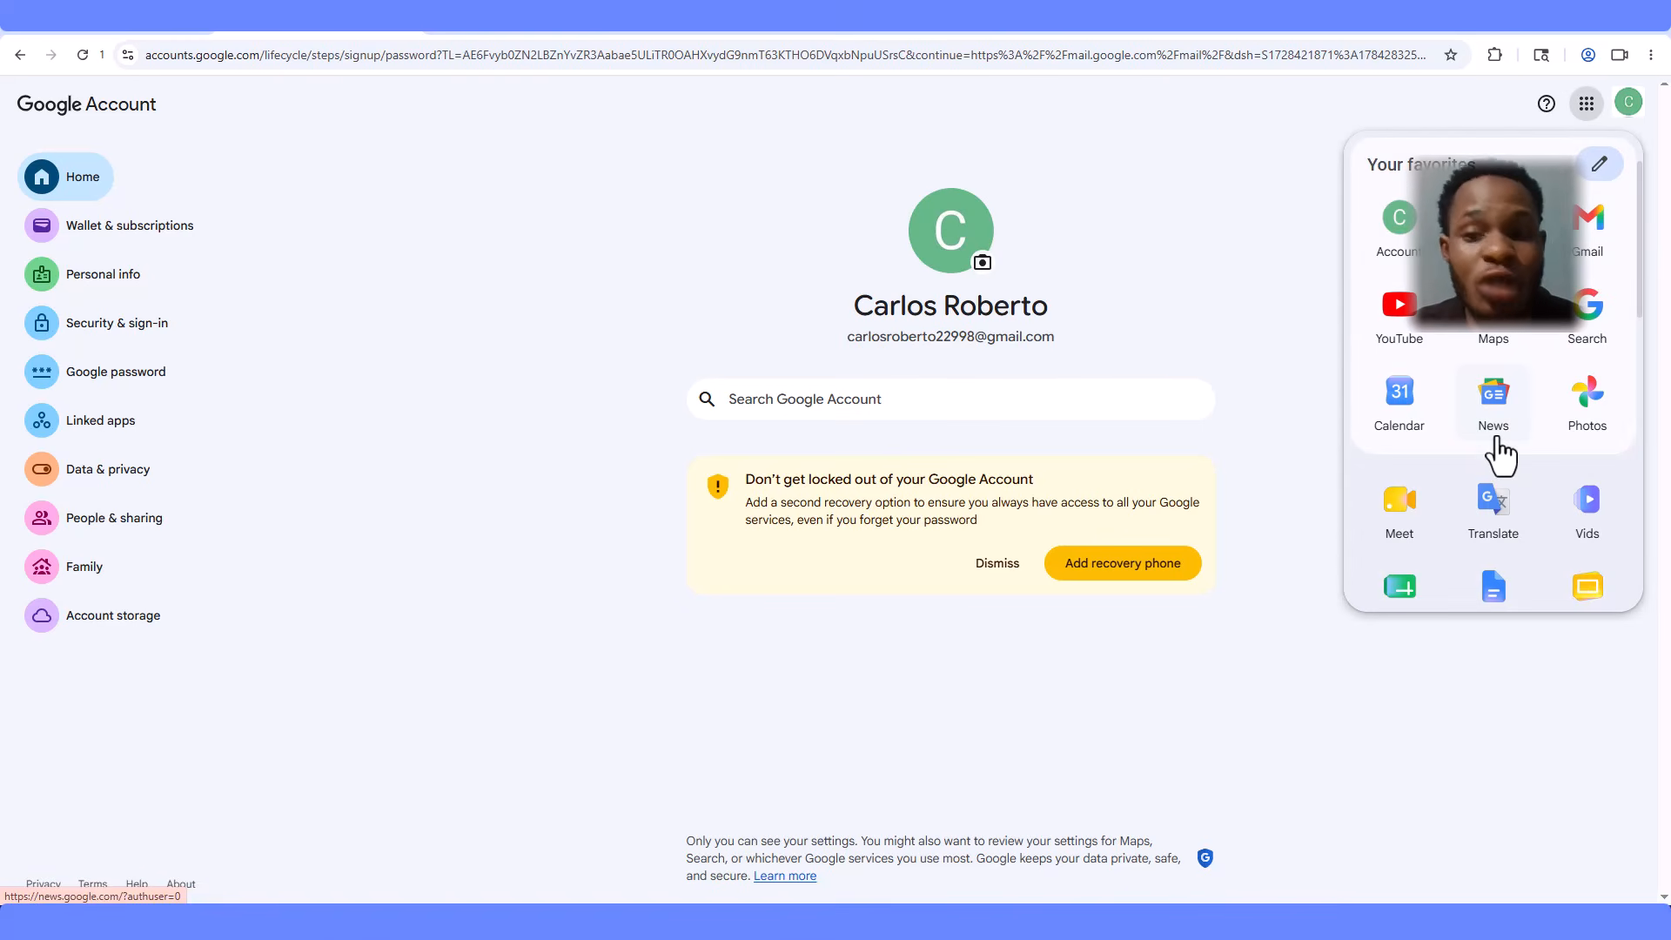
{"action": "scroll", "coordinate": [1499, 455], "scroll_direction": "down", "scroll_amount": 4}
{"action": "scroll", "coordinate": [1499, 455], "scroll_direction": "down", "scroll_amount": 3}
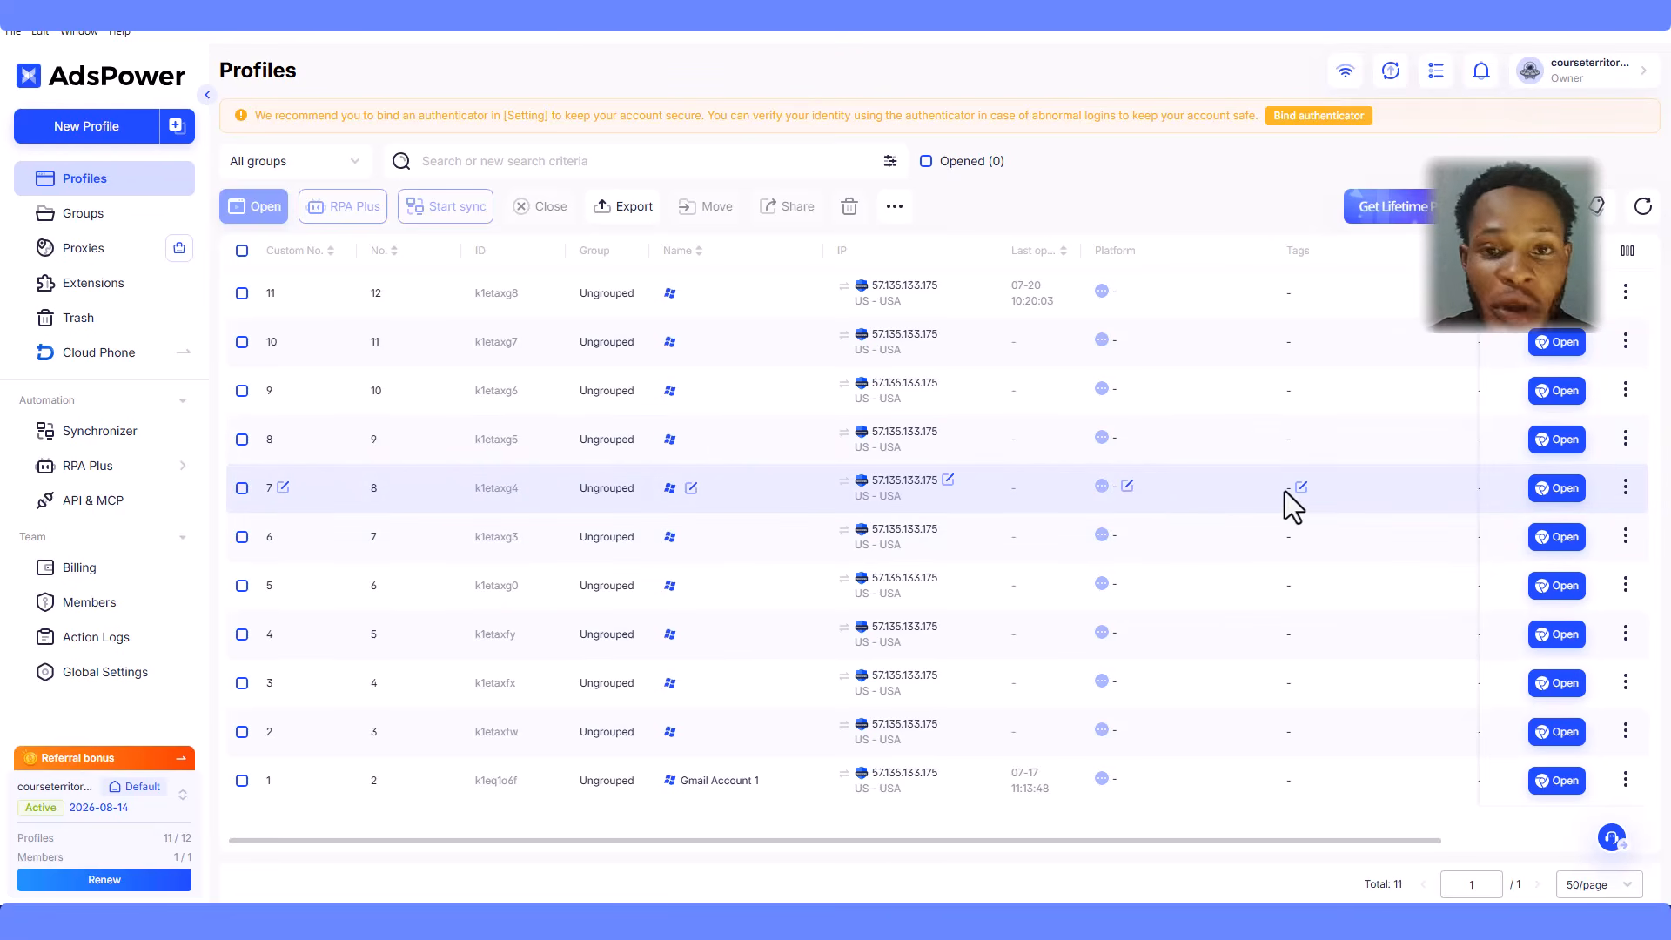
- Review and confirm profile 8's saved account tabs and cookies, then open its Edit settings
{"action": "left_click", "coordinate": [1129, 486]}
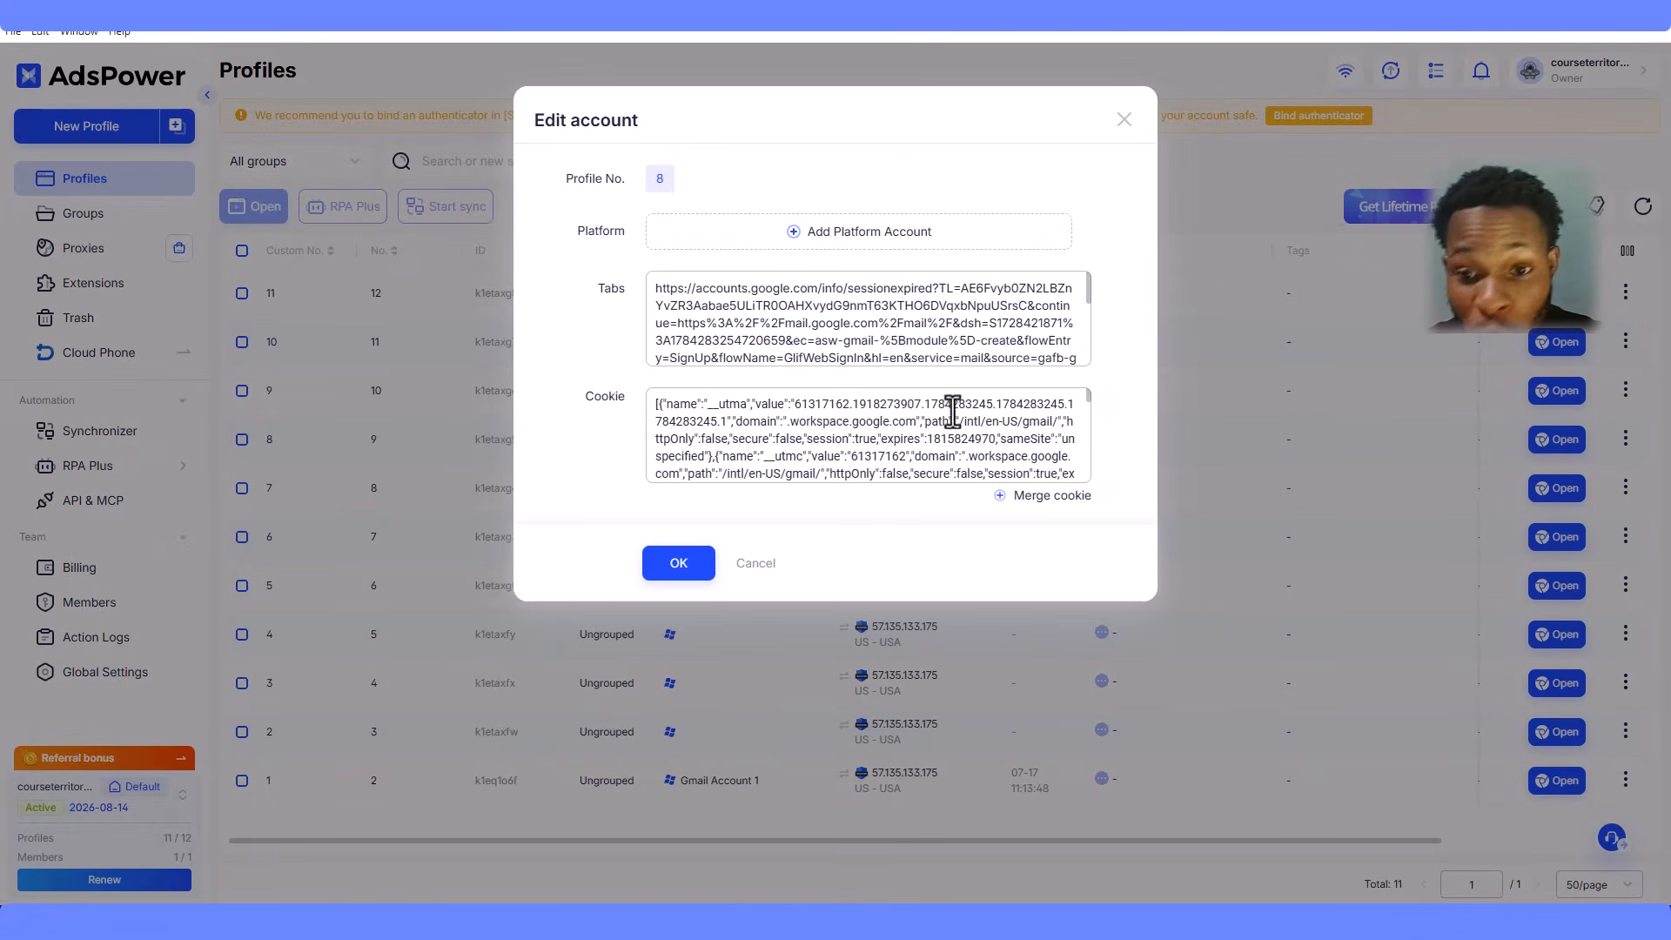
{"action": "scroll", "coordinate": [952, 411], "scroll_direction": "down", "scroll_amount": 3}
{"action": "scroll", "coordinate": [884, 328], "scroll_direction": "down", "scroll_amount": 5}
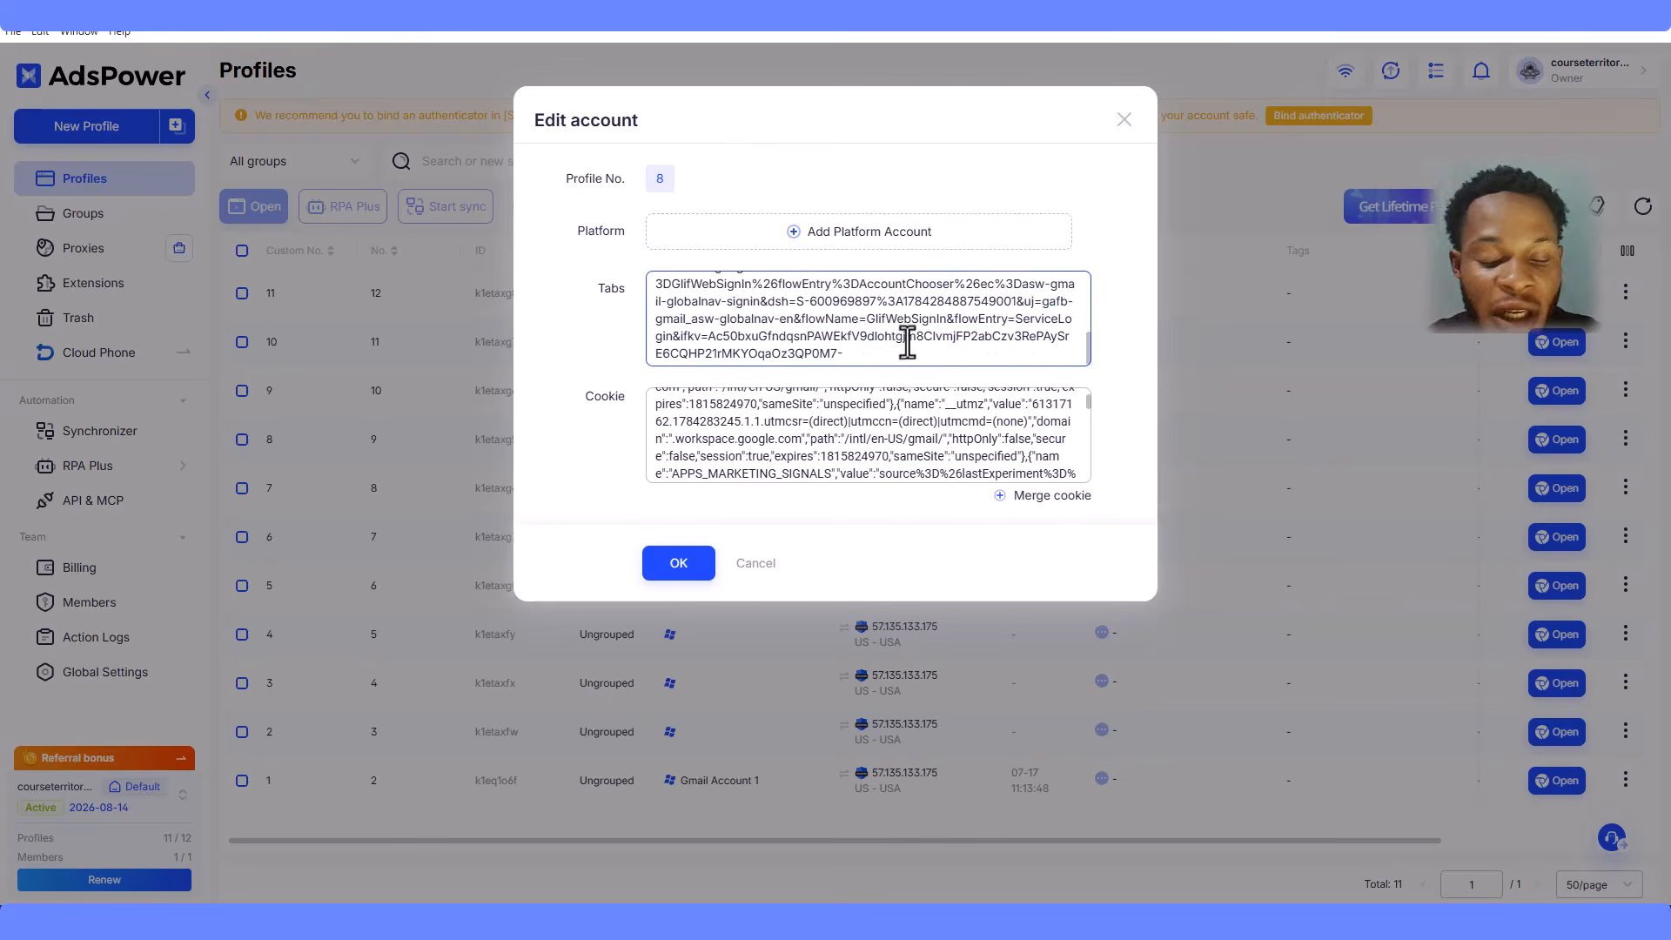
{"action": "scroll", "coordinate": [907, 343], "scroll_direction": "up", "scroll_amount": 5}
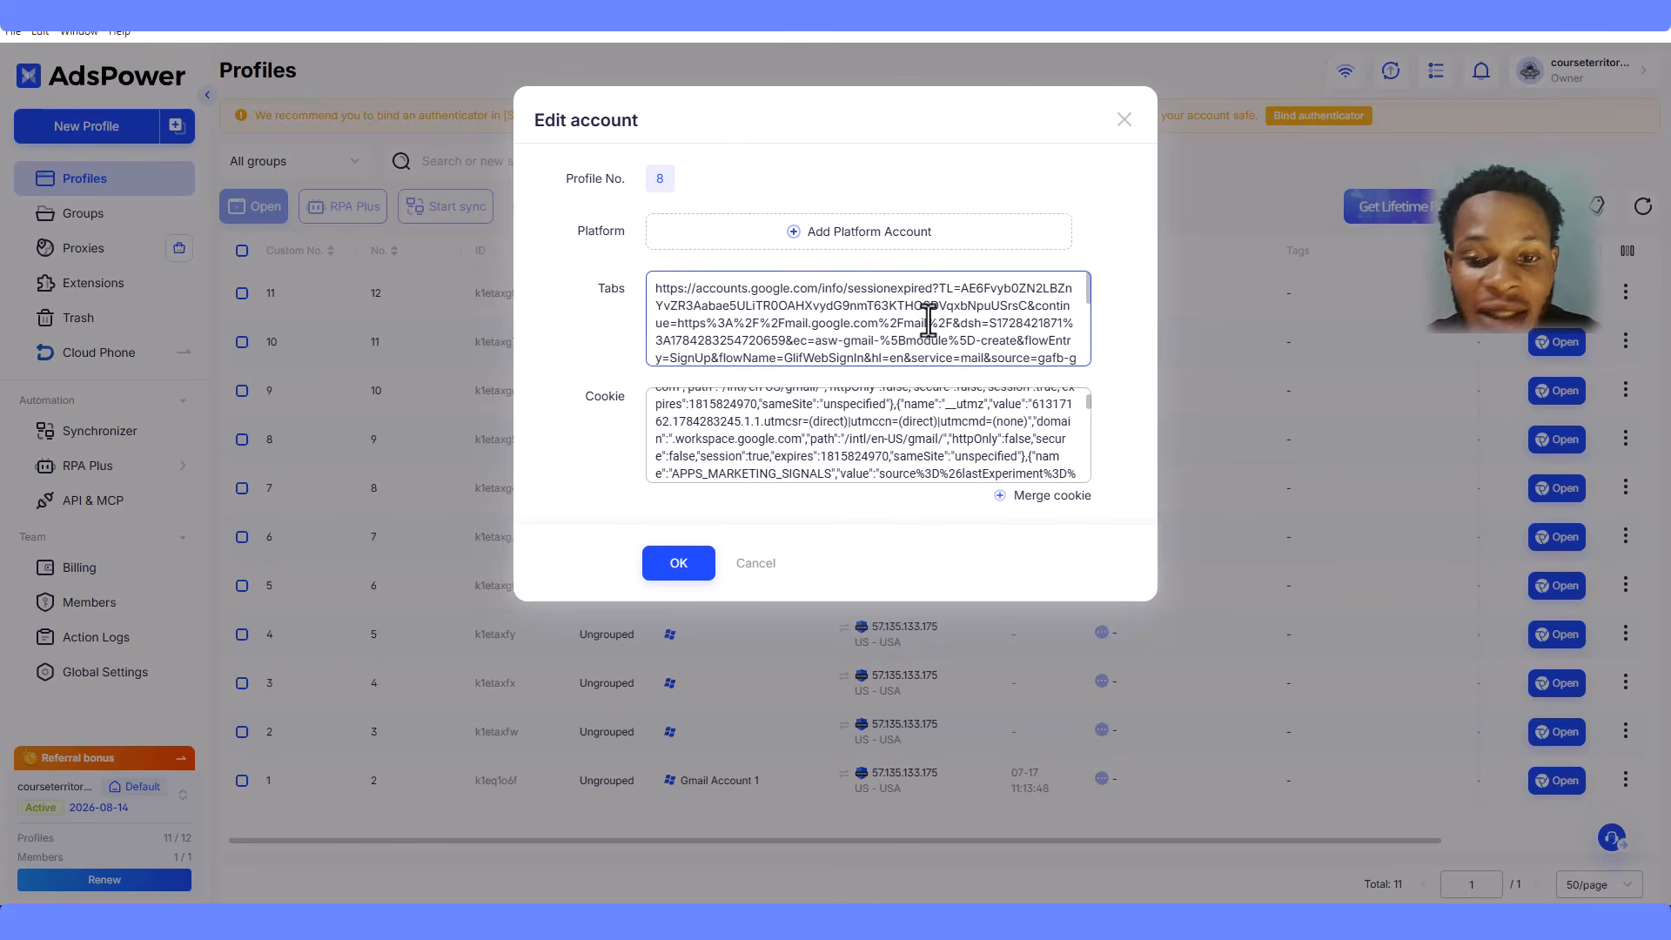
{"action": "scroll", "coordinate": [1033, 438], "scroll_direction": "down", "scroll_amount": 3}
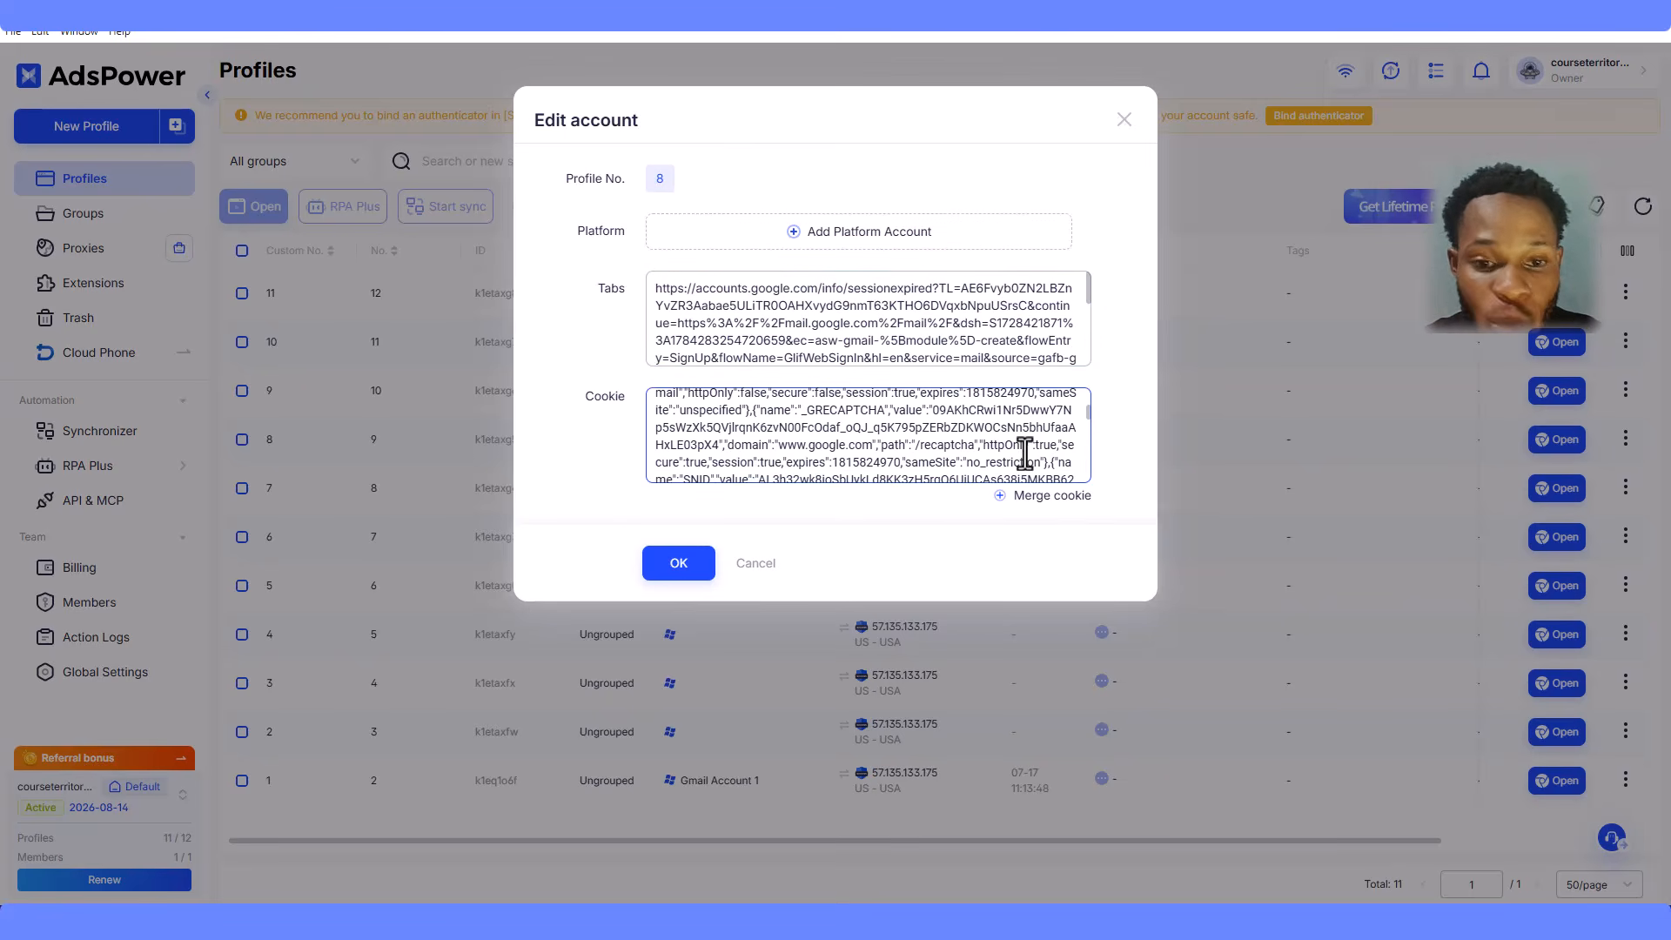
{"action": "left_click", "coordinate": [666, 553]}
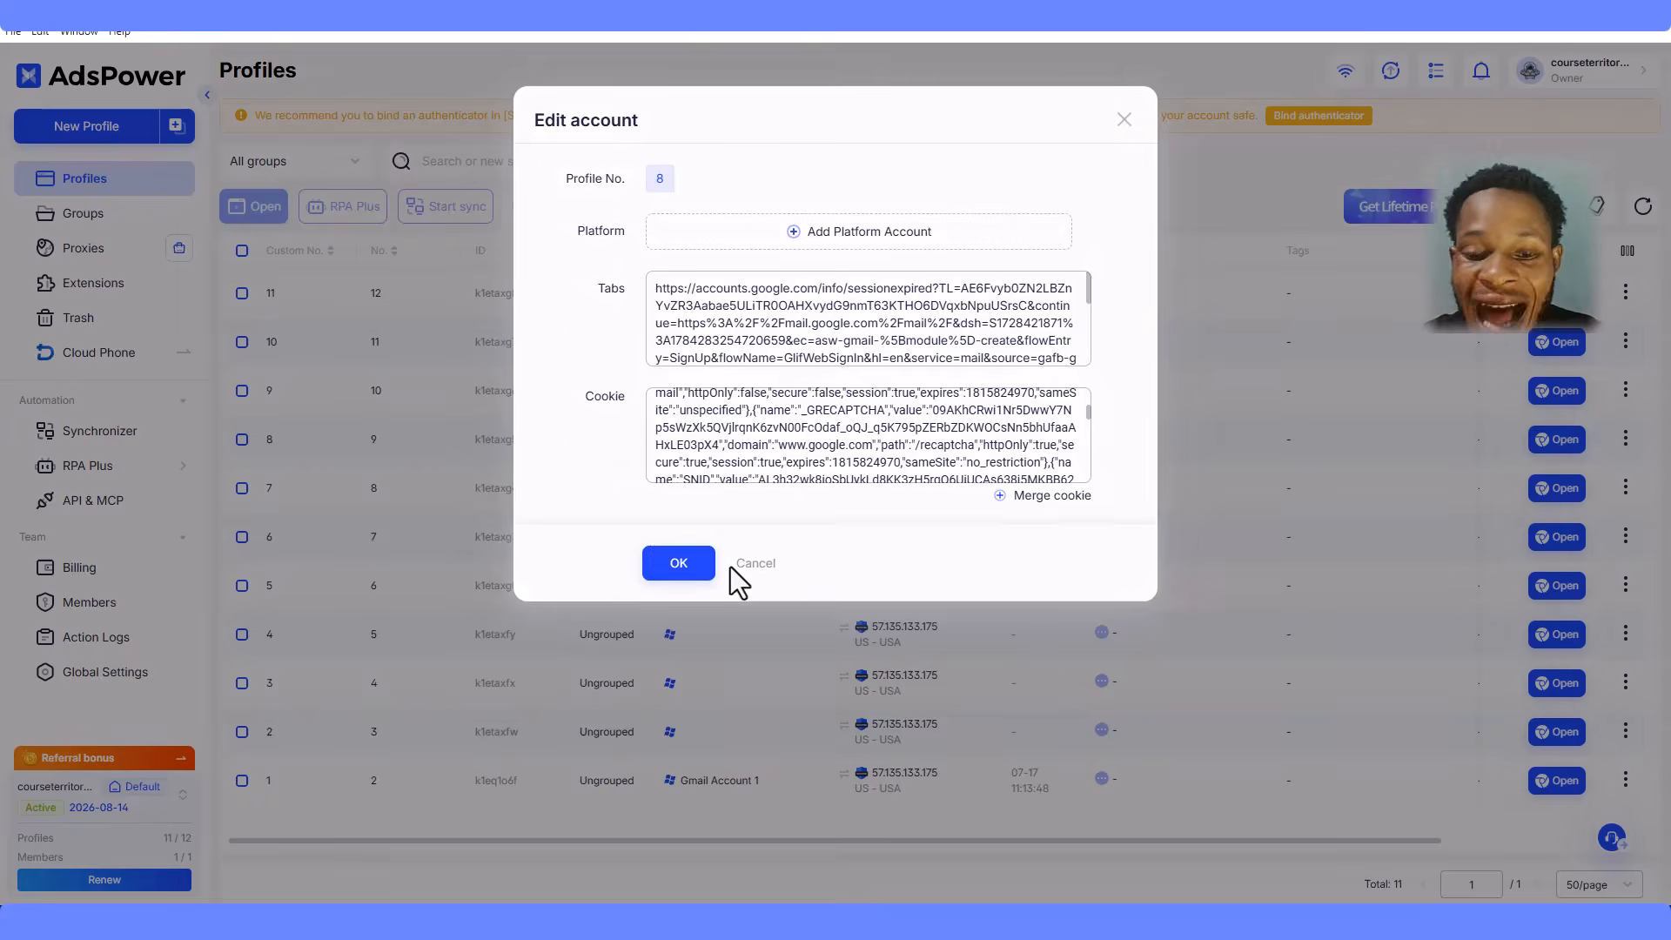
{"action": "left_click", "coordinate": [1053, 264]}
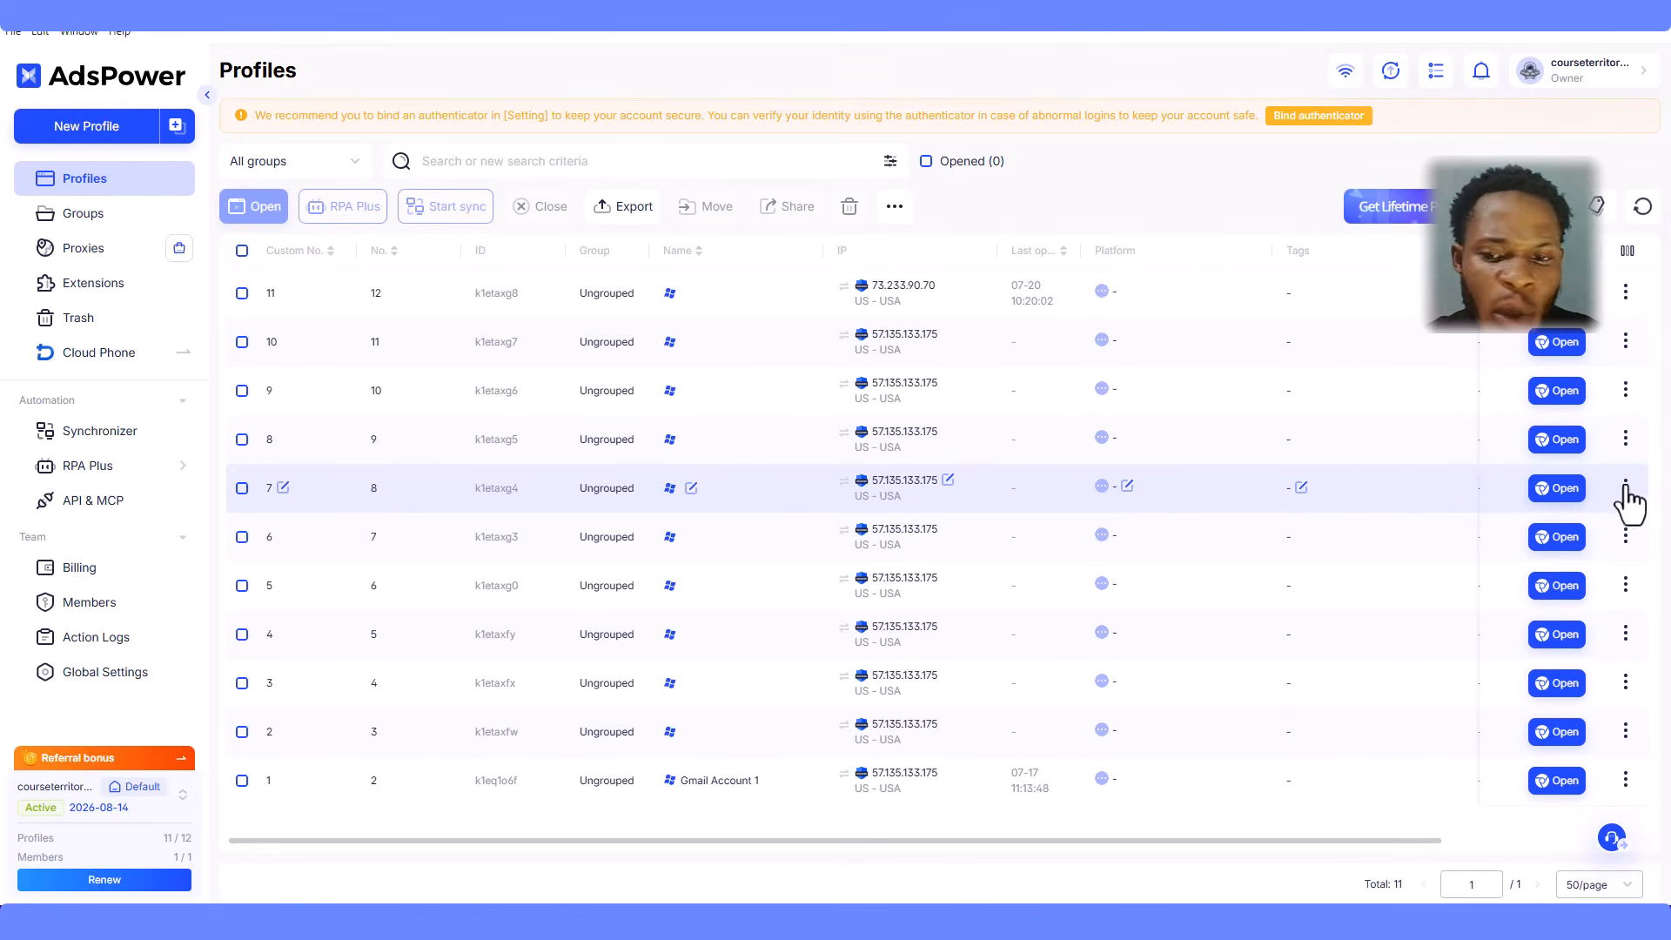
{"action": "left_click", "coordinate": [1625, 487]}
{"action": "left_click", "coordinate": [1589, 533]}
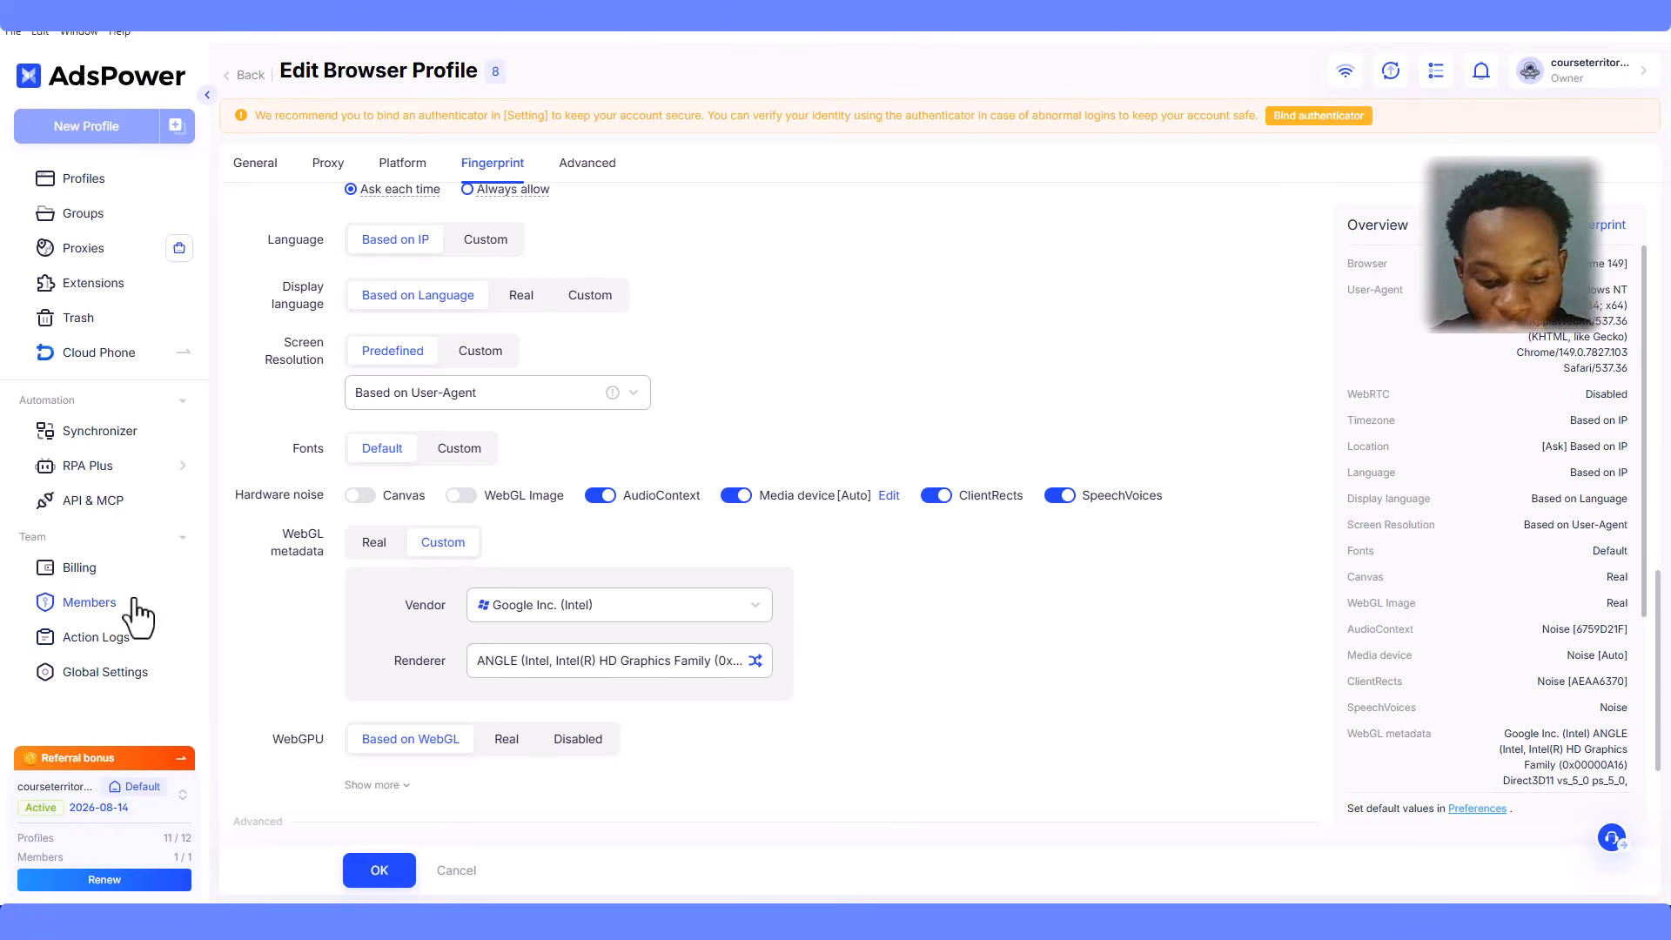
- On the Members page, toggle the Operator group's Profiles function permissions off and back on
{"action": "left_click", "coordinate": [106, 610]}
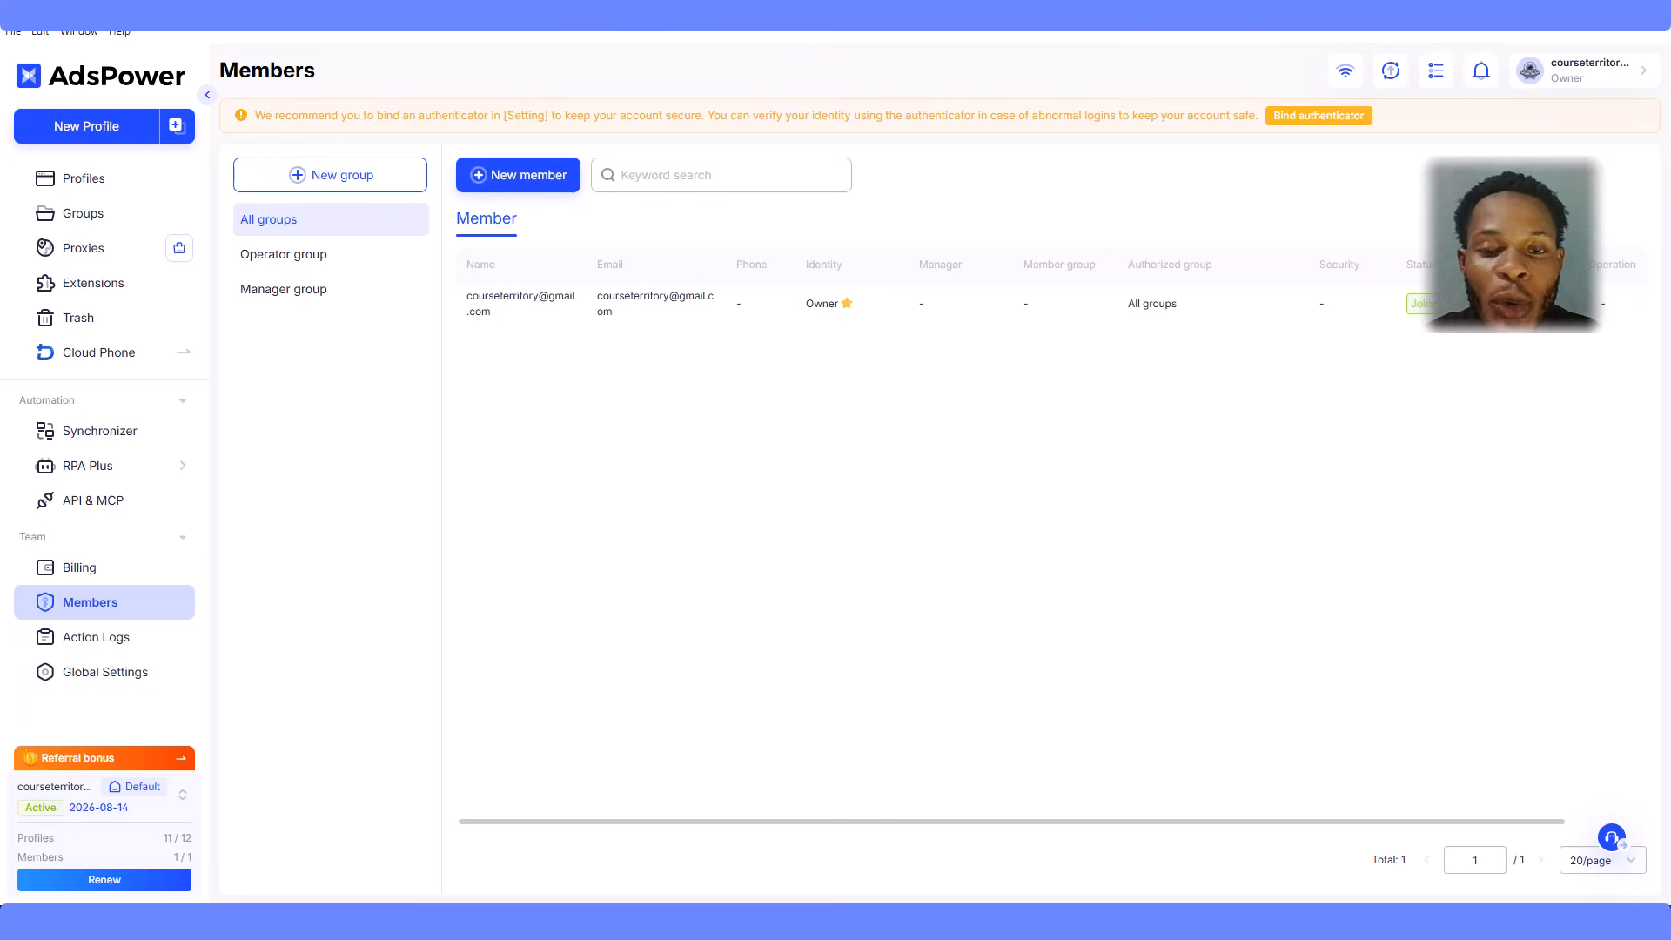
{"action": "left_click", "coordinate": [331, 256]}
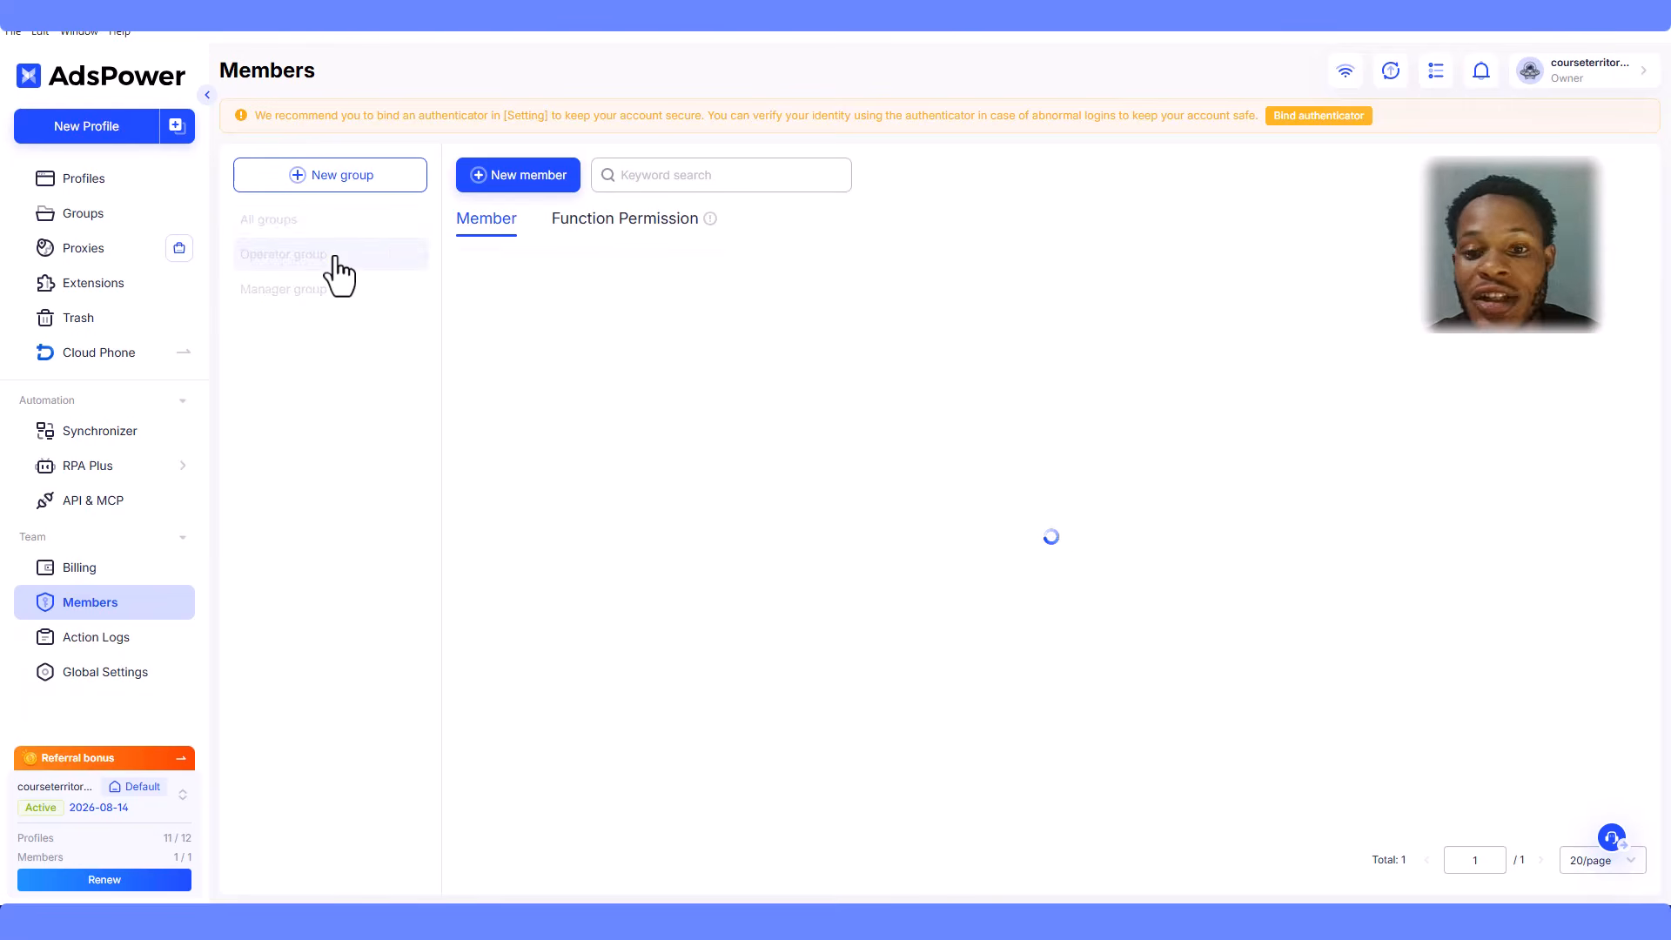
{"action": "left_click", "coordinate": [616, 225]}
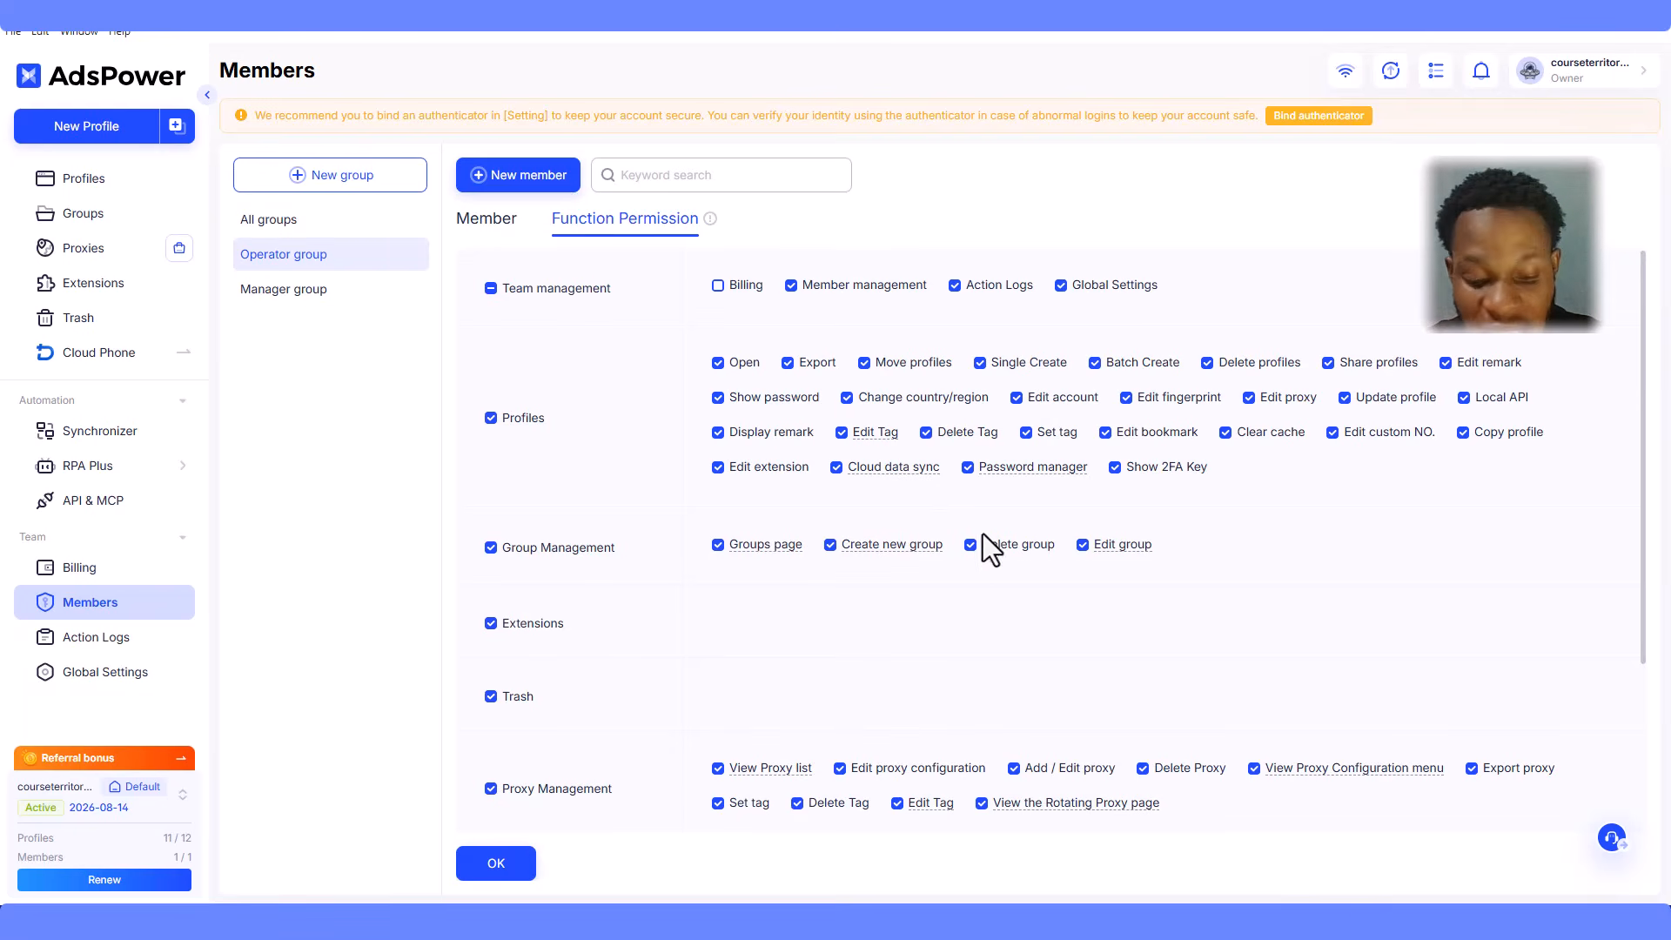
{"action": "scroll", "coordinate": [988, 518], "scroll_direction": "down", "scroll_amount": 3}
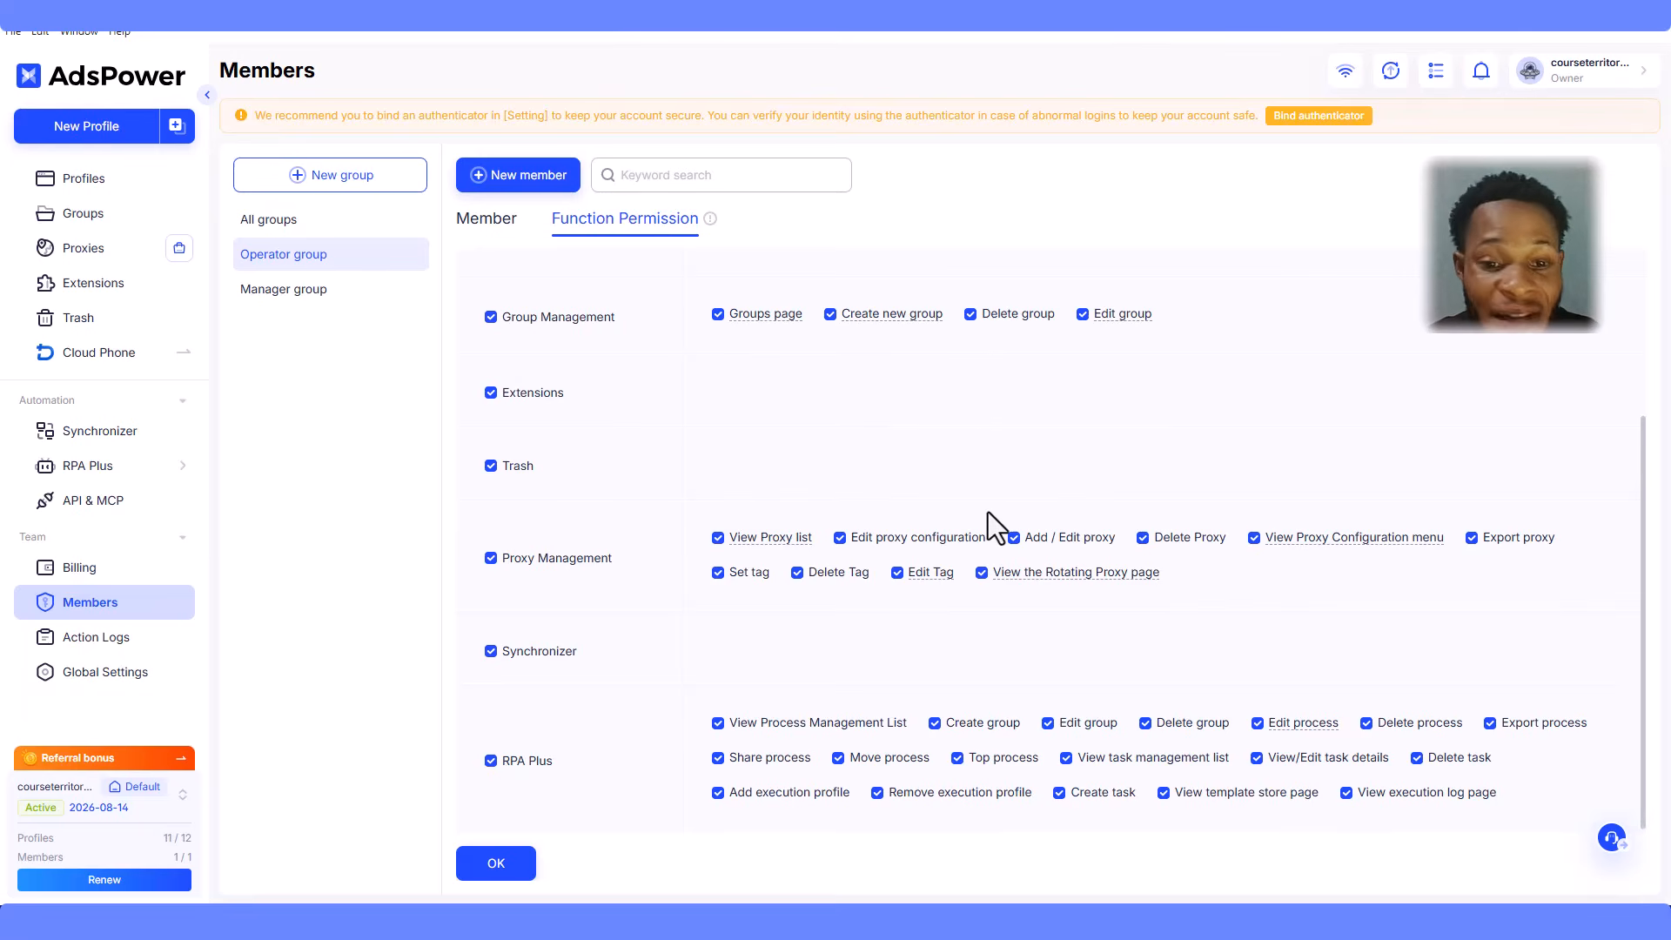
{"action": "scroll", "coordinate": [989, 511], "scroll_direction": "up", "scroll_amount": 3}
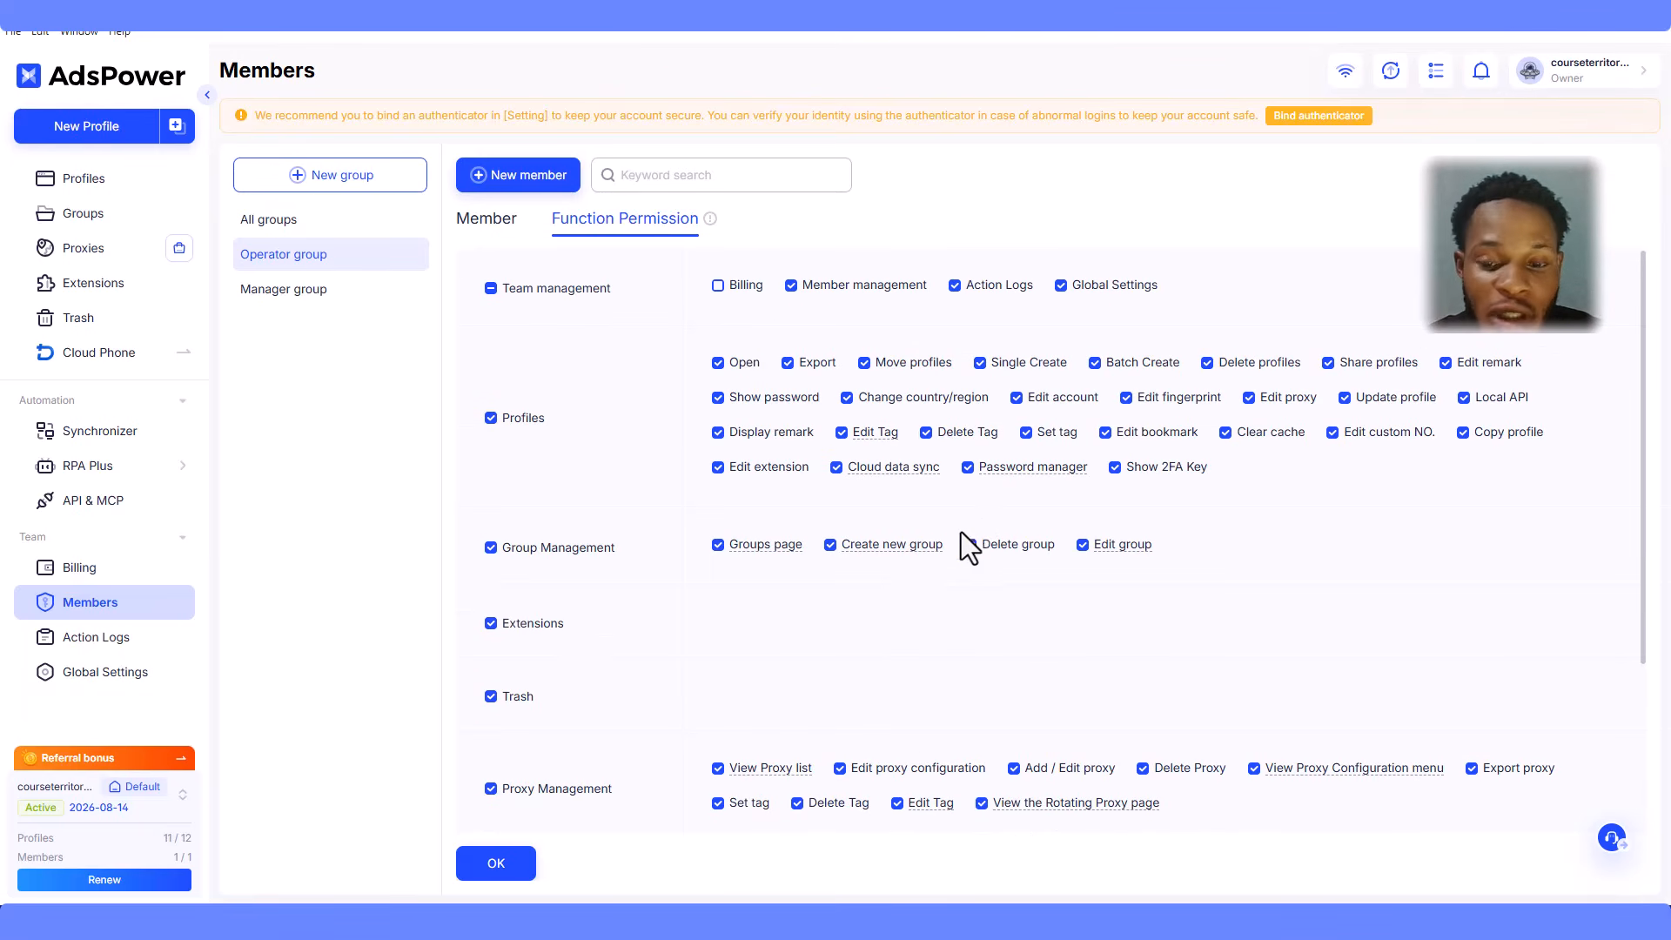
{"action": "left_click", "coordinate": [491, 418]}
{"action": "left_click", "coordinate": [491, 419]}
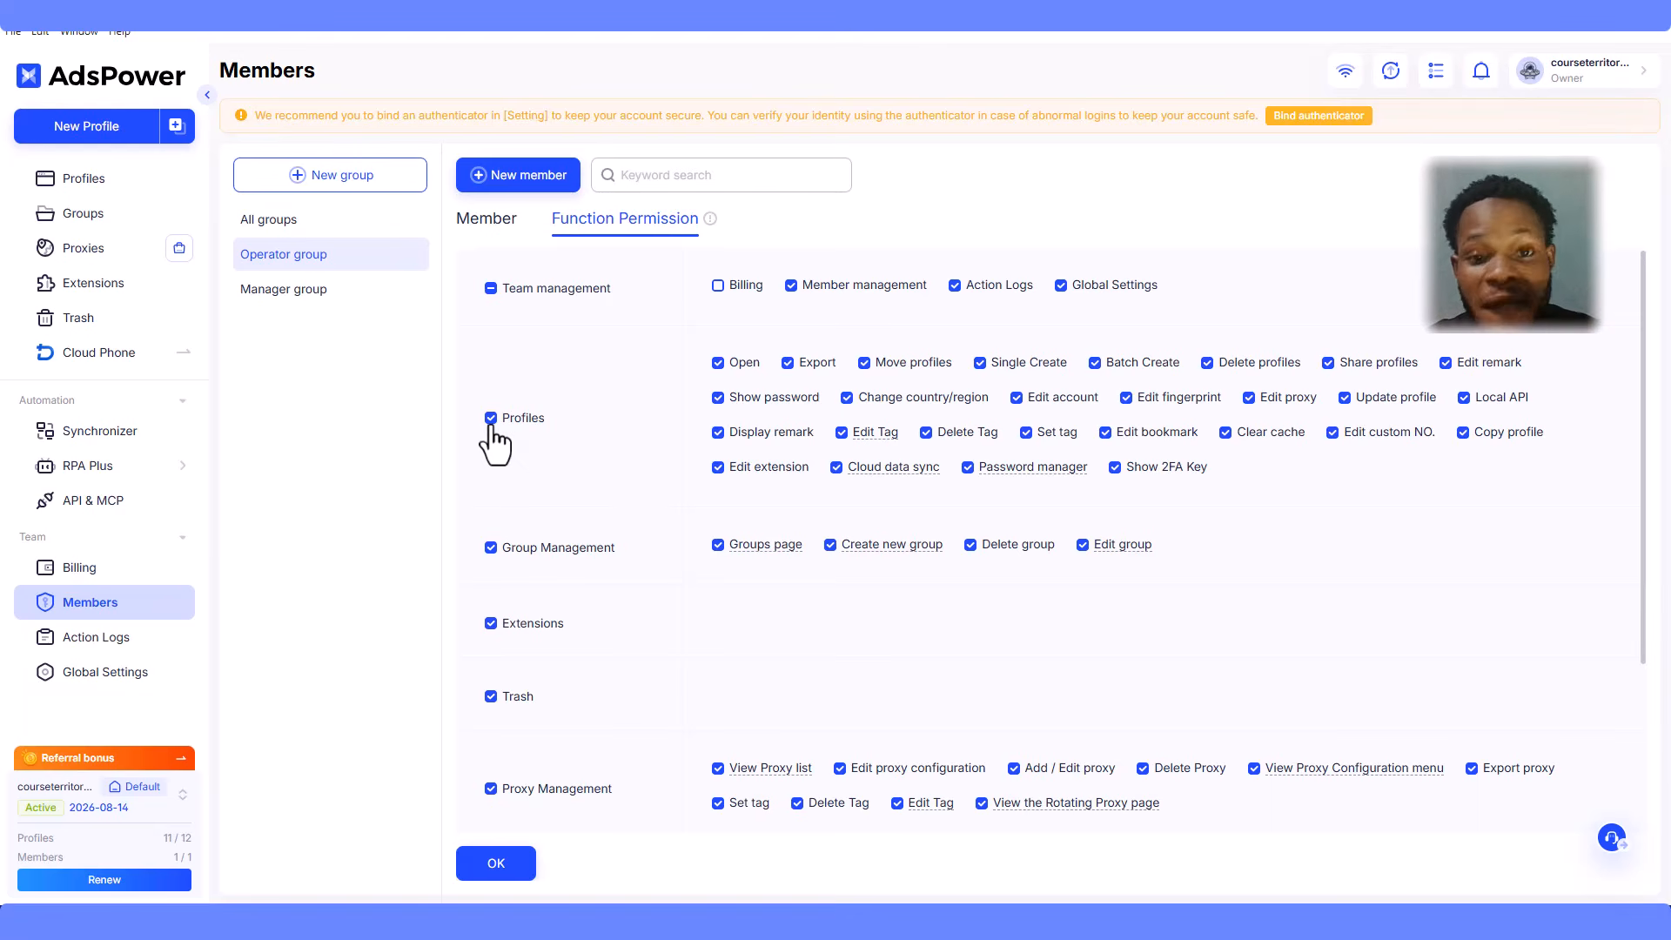
{"action": "scroll", "coordinate": [921, 670], "scroll_direction": "down", "scroll_amount": 3}
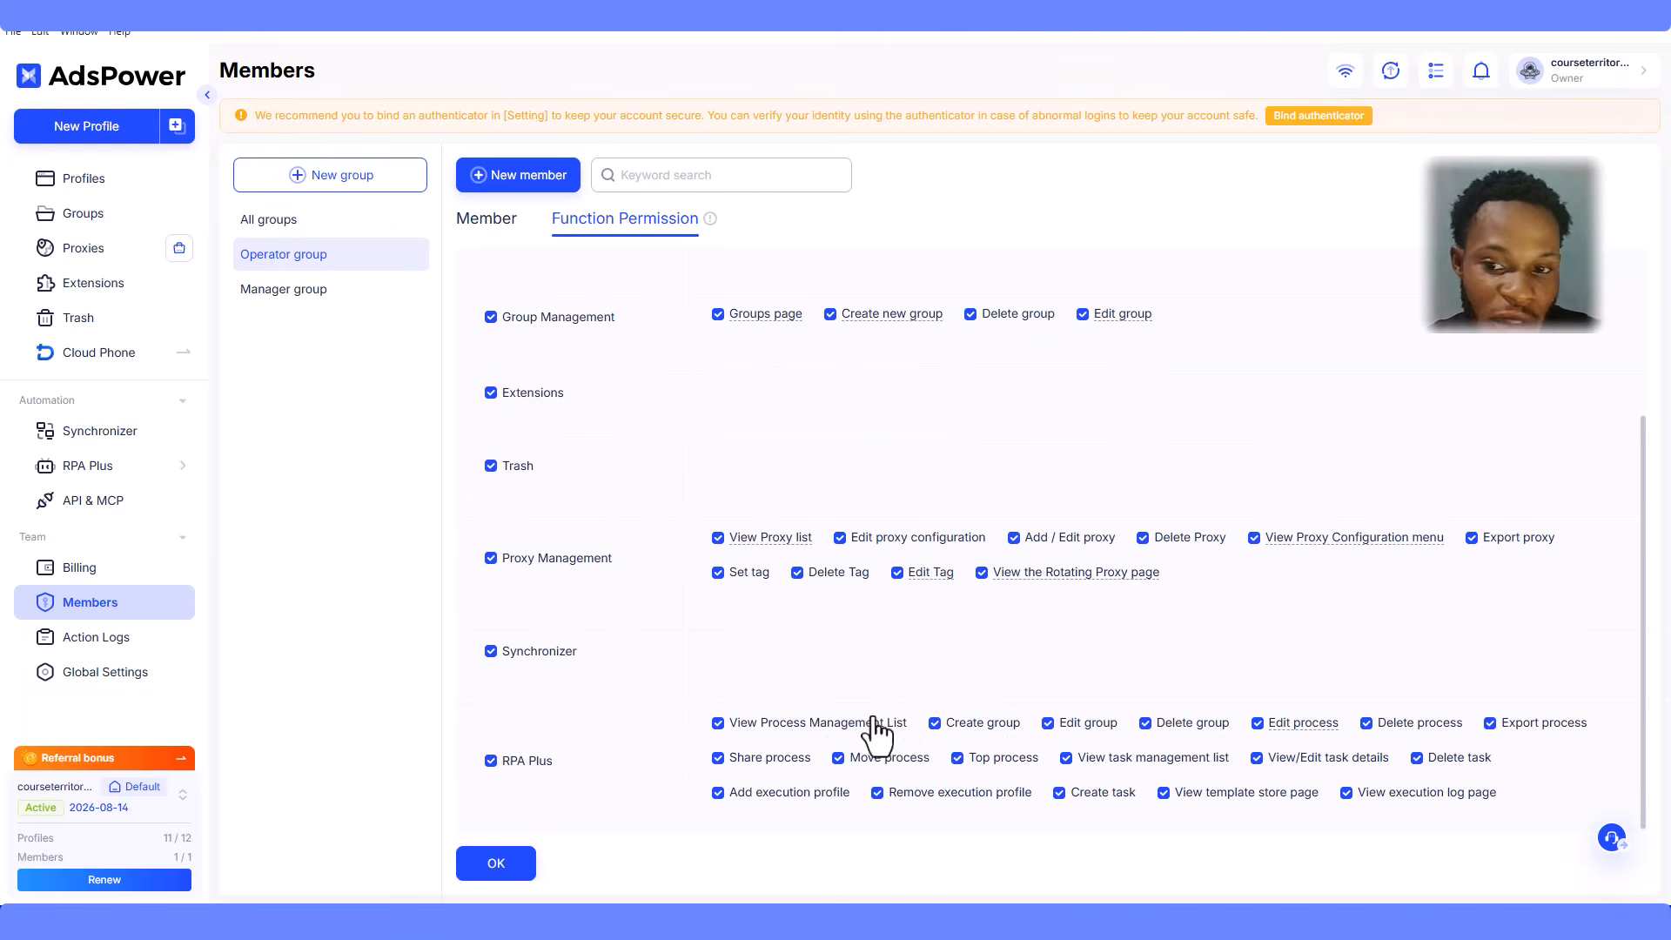
{"action": "scroll", "coordinate": [1487, 704], "scroll_direction": "up", "scroll_amount": 1}
{"action": "scroll", "coordinate": [1487, 747], "scroll_direction": "up", "scroll_amount": 2}
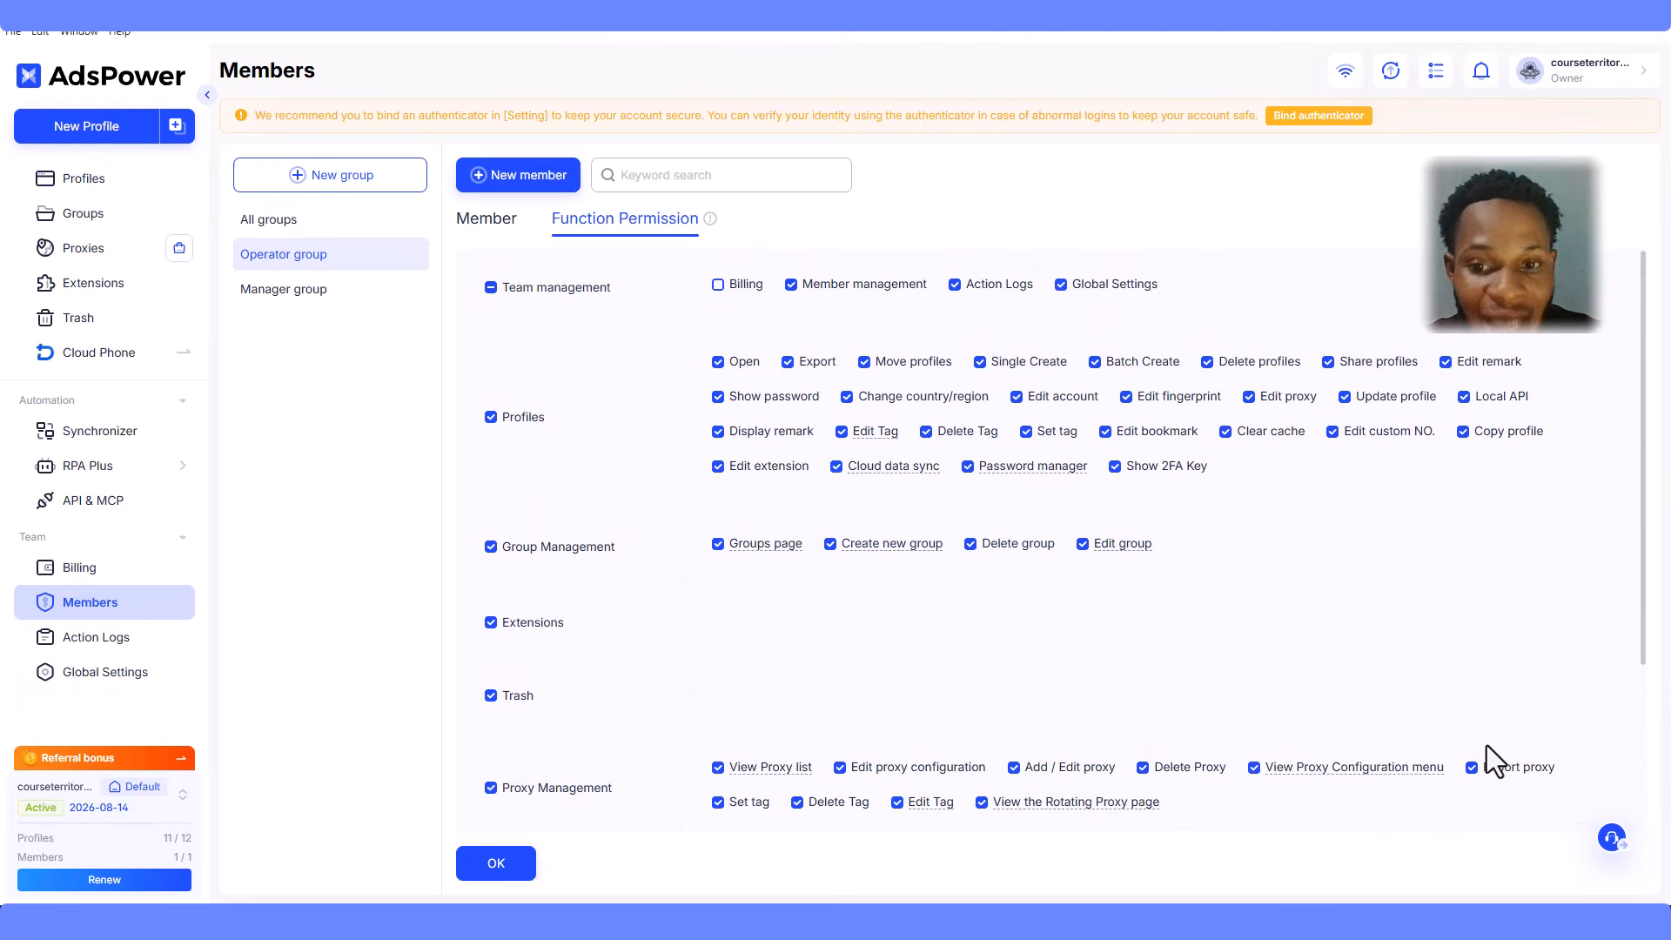
- Show the empty Manager group and bring up the New member options
{"action": "left_click", "coordinate": [305, 217]}
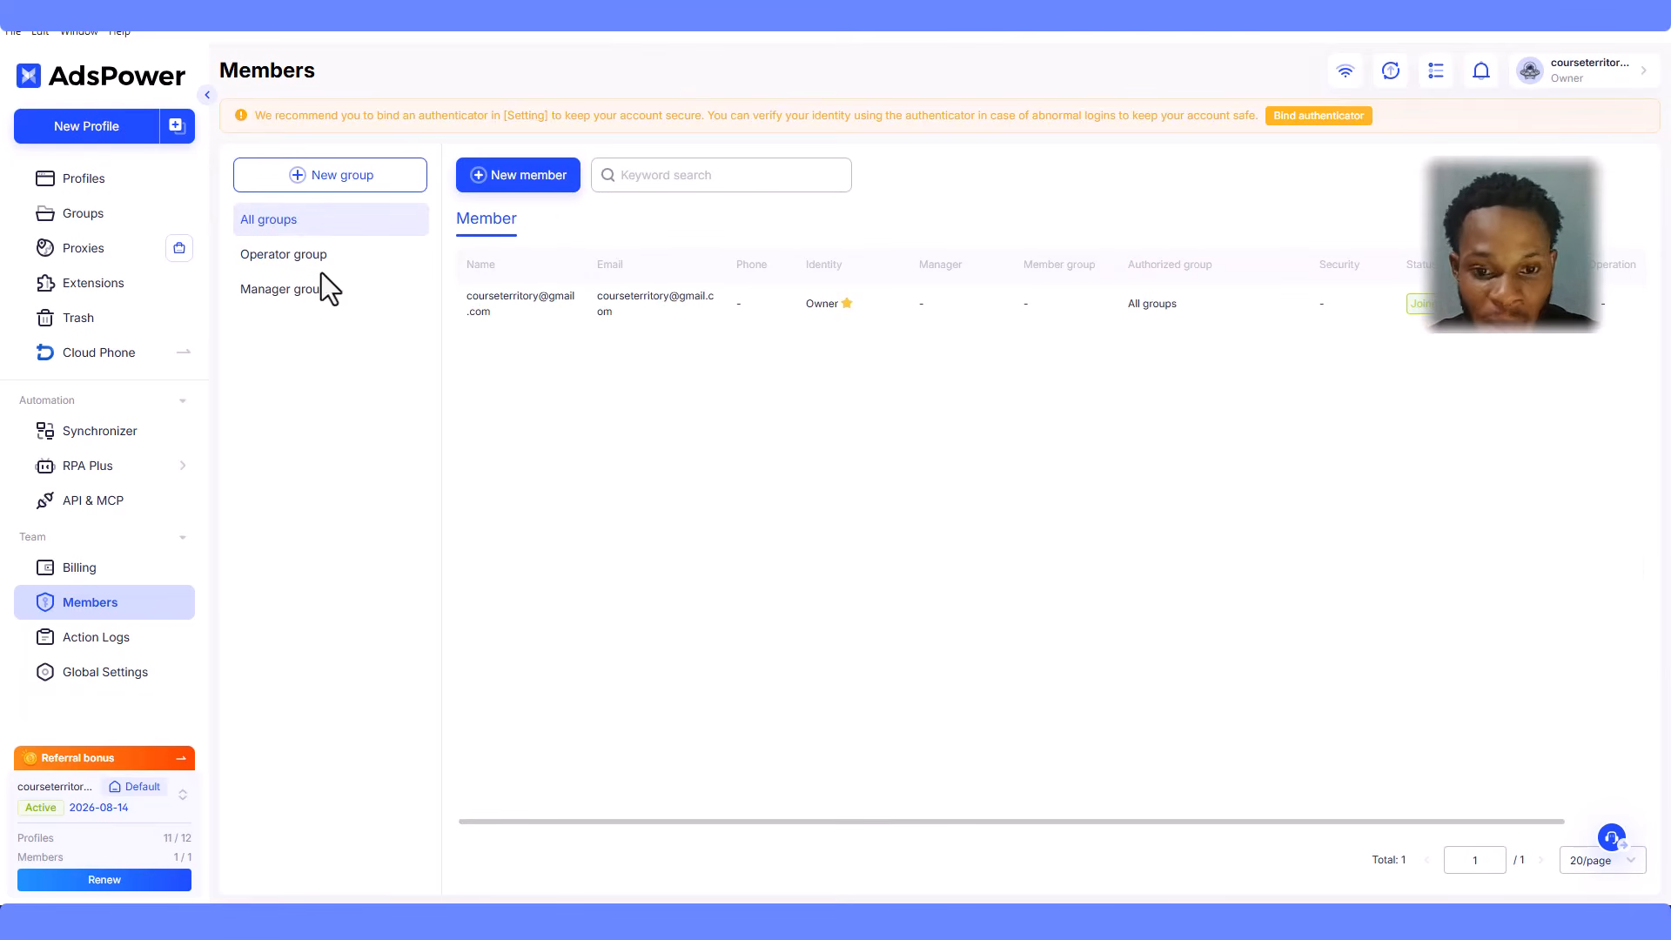
{"action": "left_click", "coordinate": [314, 294]}
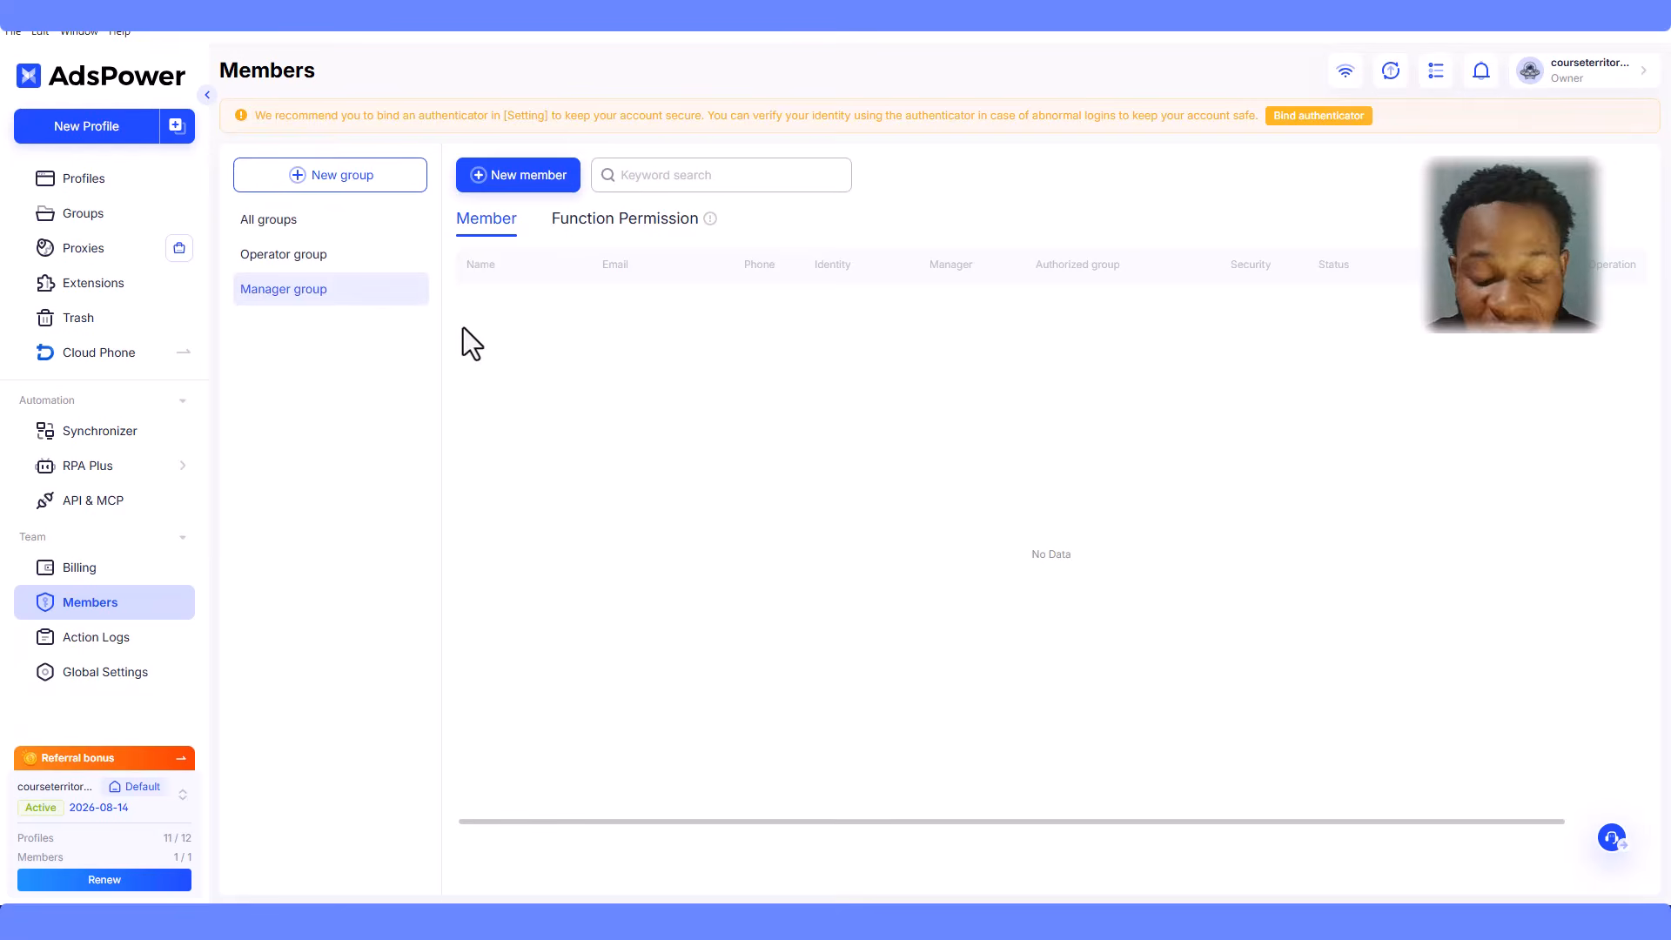
{"action": "left_click", "coordinate": [528, 180]}
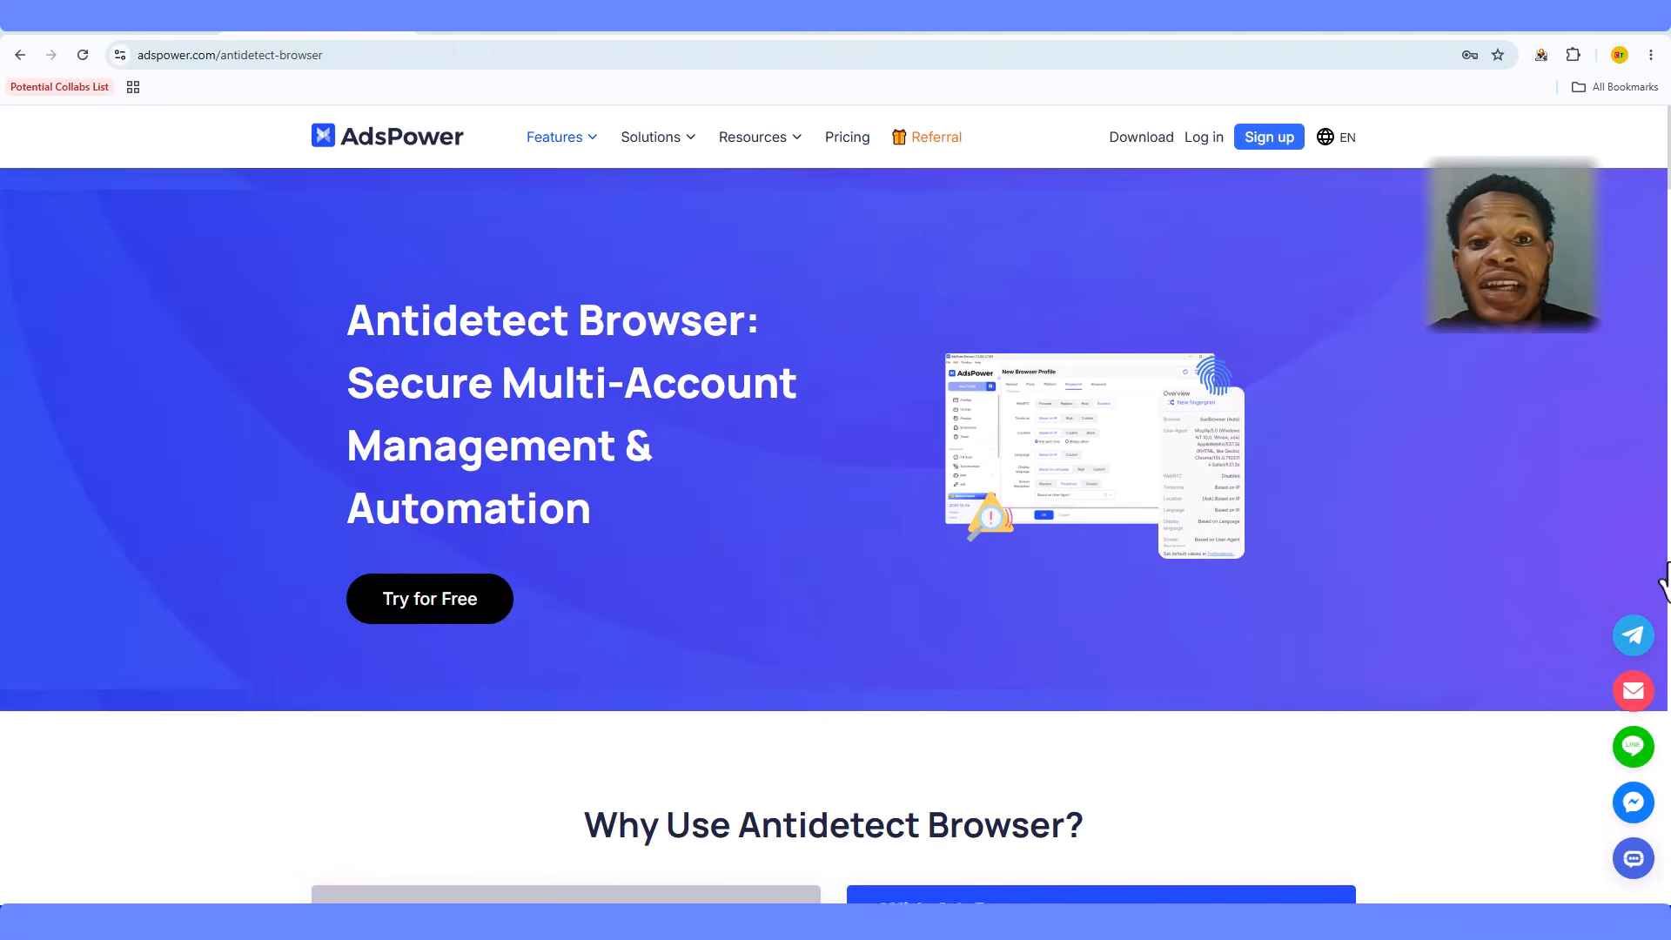
- Scroll the Antidetect Browser page down to Secure Multi-Login, Stay Separate, Efficiency and High Compatibility
{"action": "scroll", "coordinate": [1667, 575], "scroll_direction": "down", "scroll_amount": 4}
{"action": "scroll", "coordinate": [1666, 601], "scroll_direction": "down", "scroll_amount": 8}
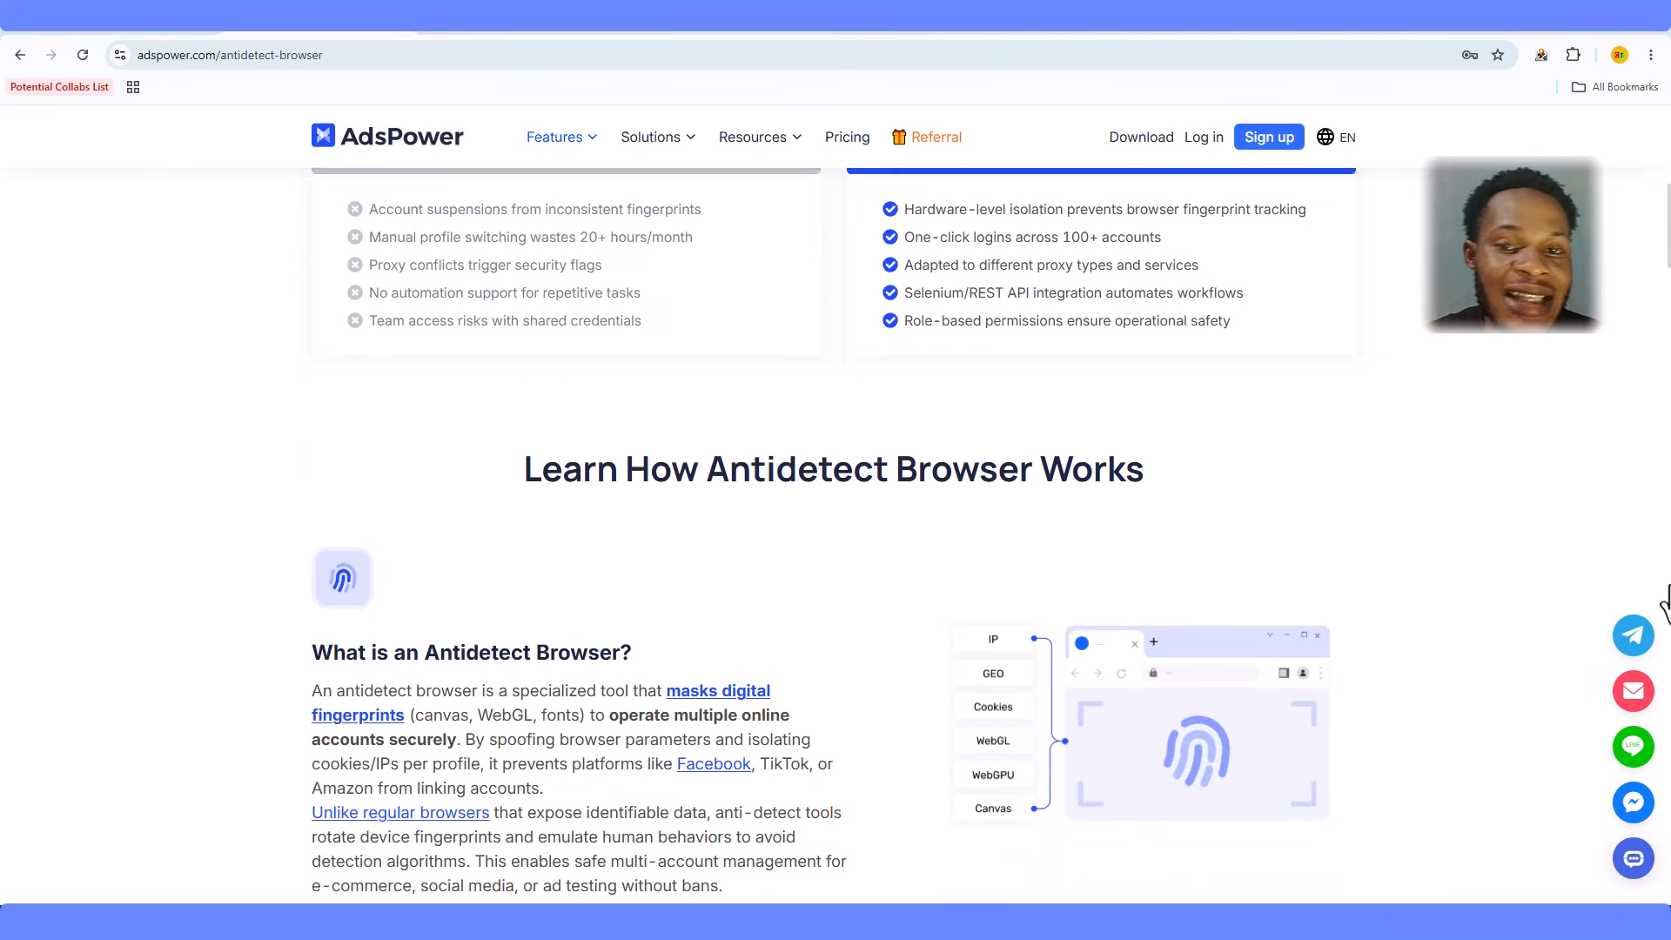
{"action": "scroll", "coordinate": [1665, 600], "scroll_direction": "down", "scroll_amount": 9}
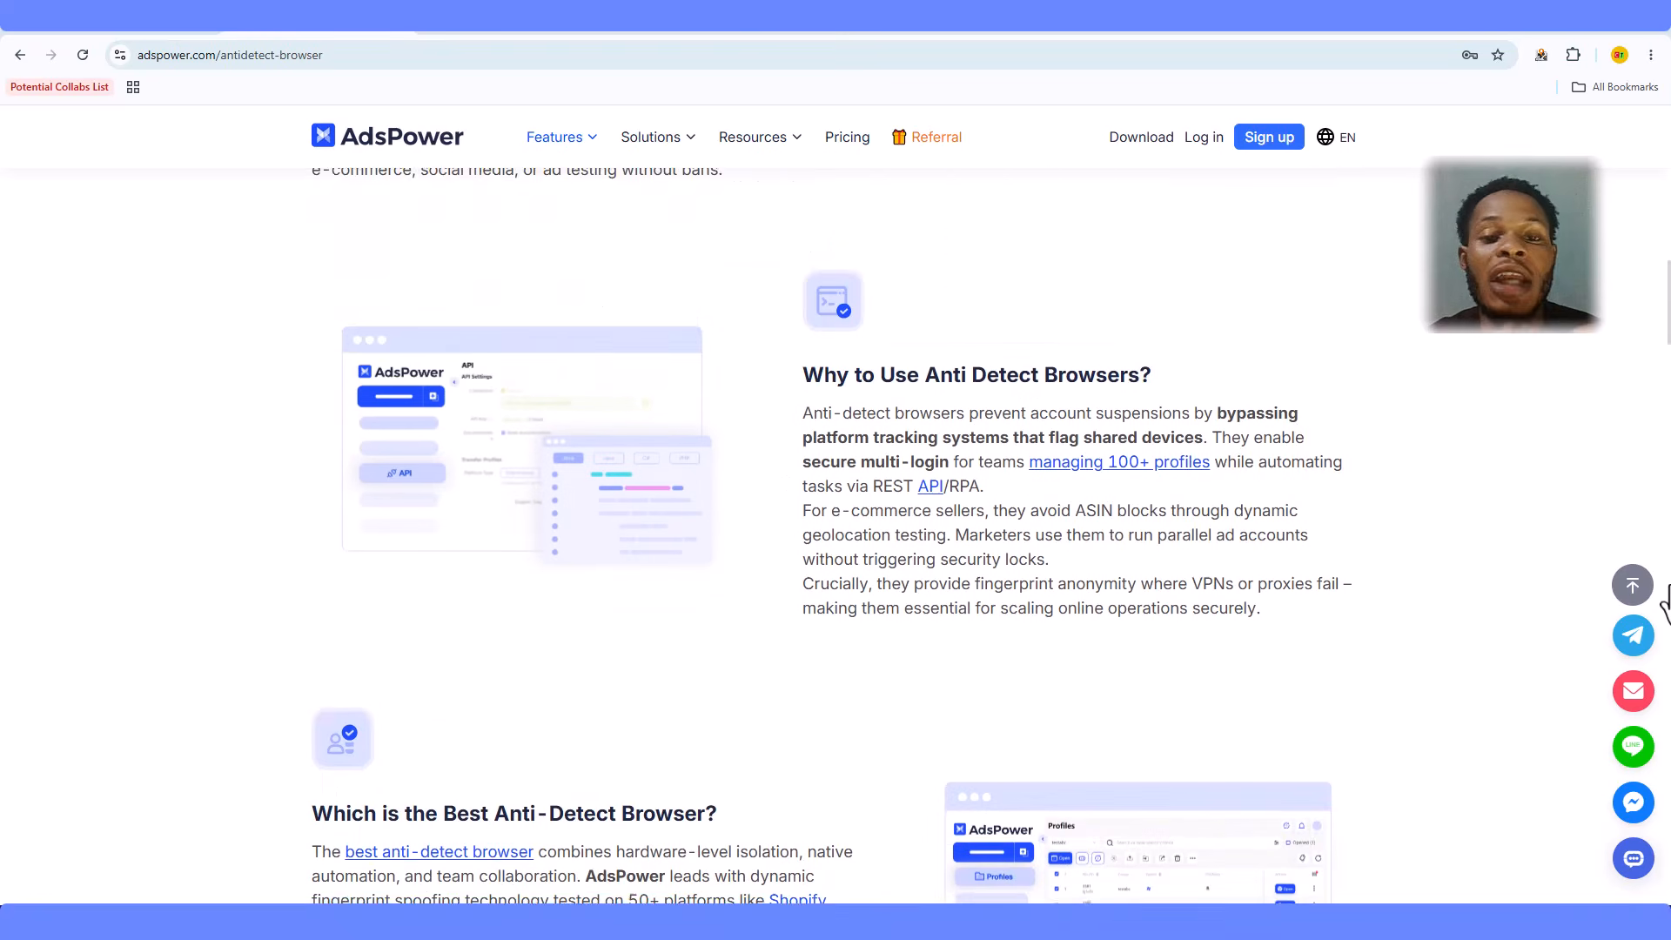
{"action": "scroll", "coordinate": [1665, 601], "scroll_direction": "down", "scroll_amount": 8}
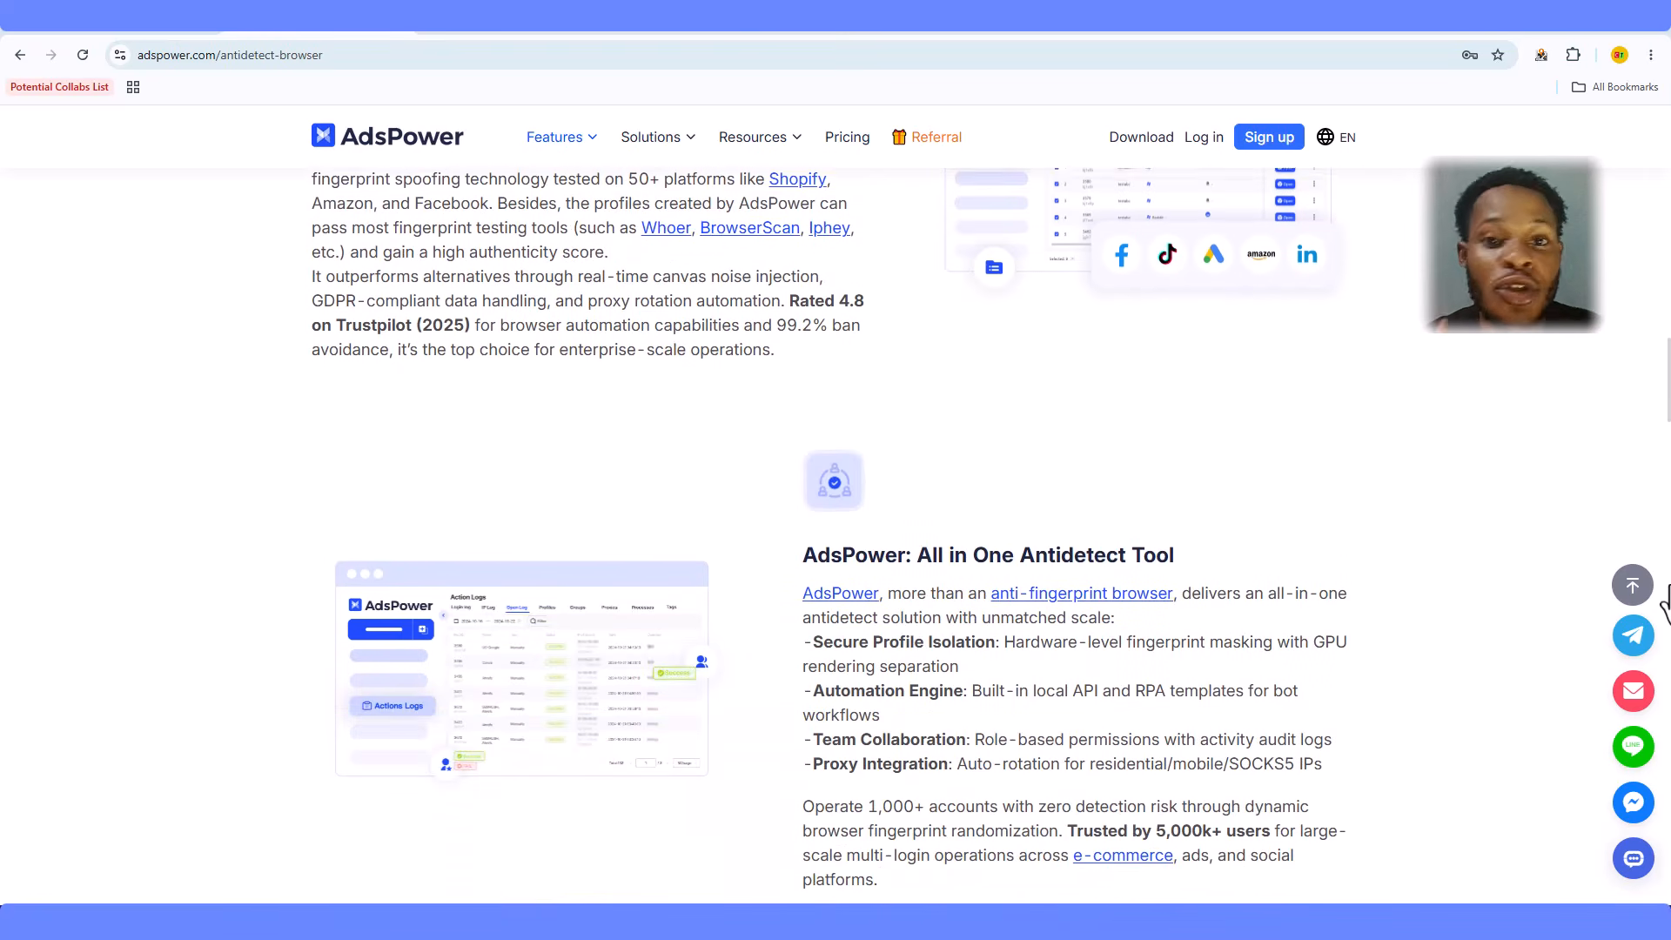
{"action": "scroll", "coordinate": [1665, 600], "scroll_direction": "down", "scroll_amount": 3}
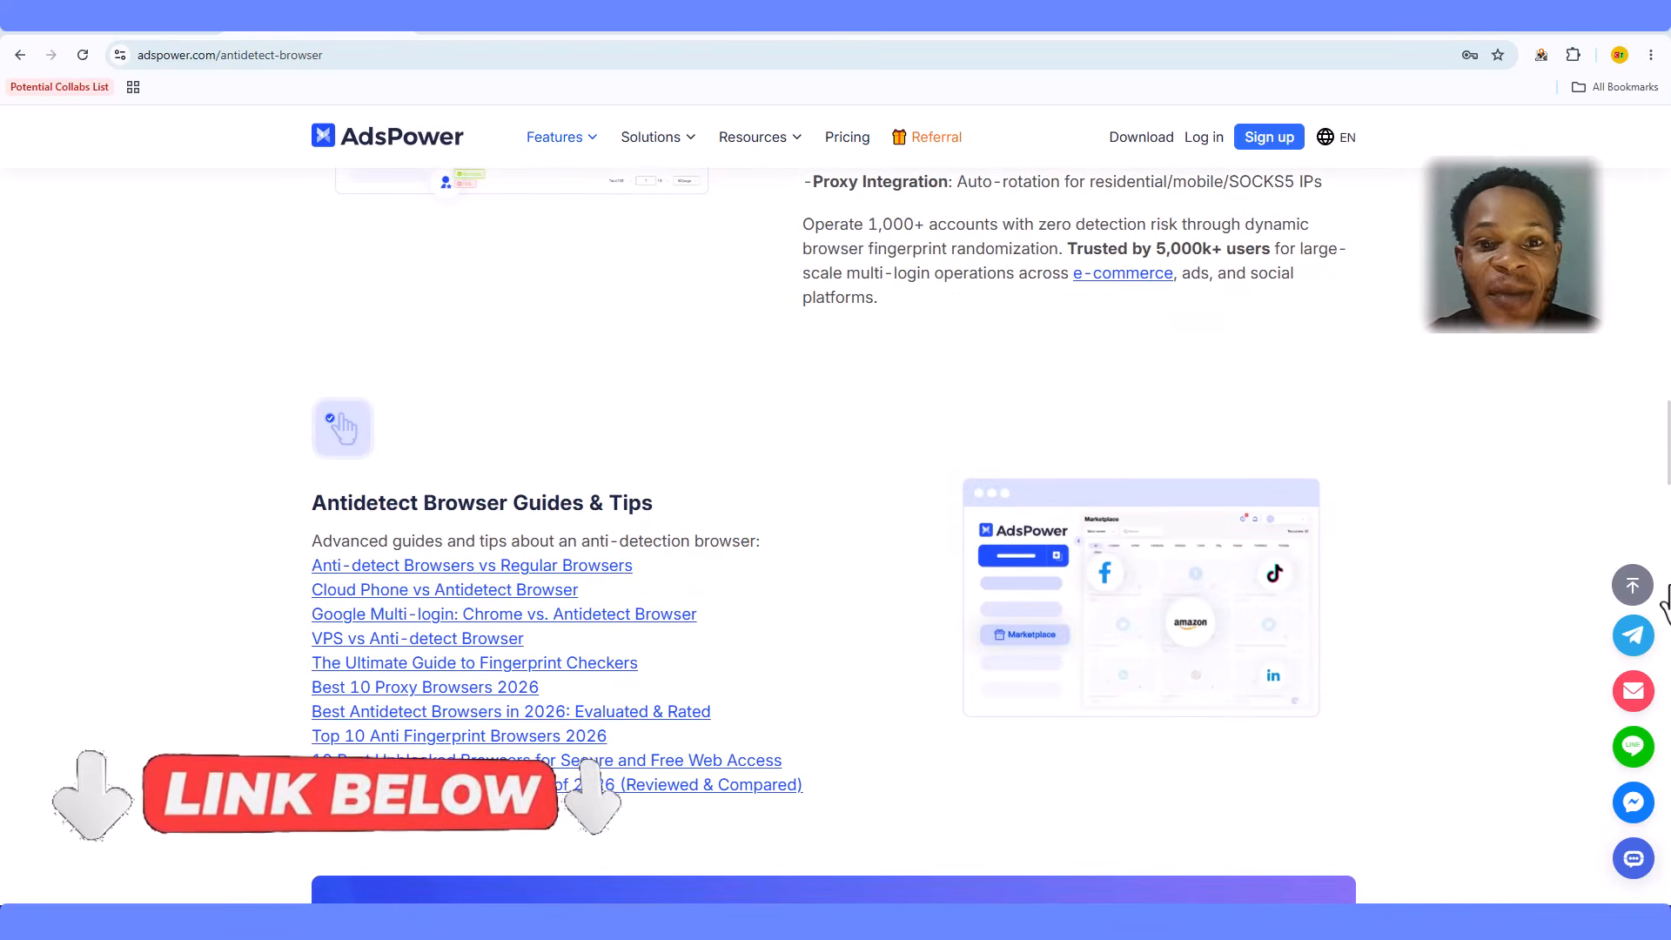
{"action": "scroll", "coordinate": [1665, 601], "scroll_direction": "down", "scroll_amount": 2}
{"action": "scroll", "coordinate": [1665, 600], "scroll_direction": "down", "scroll_amount": 2}
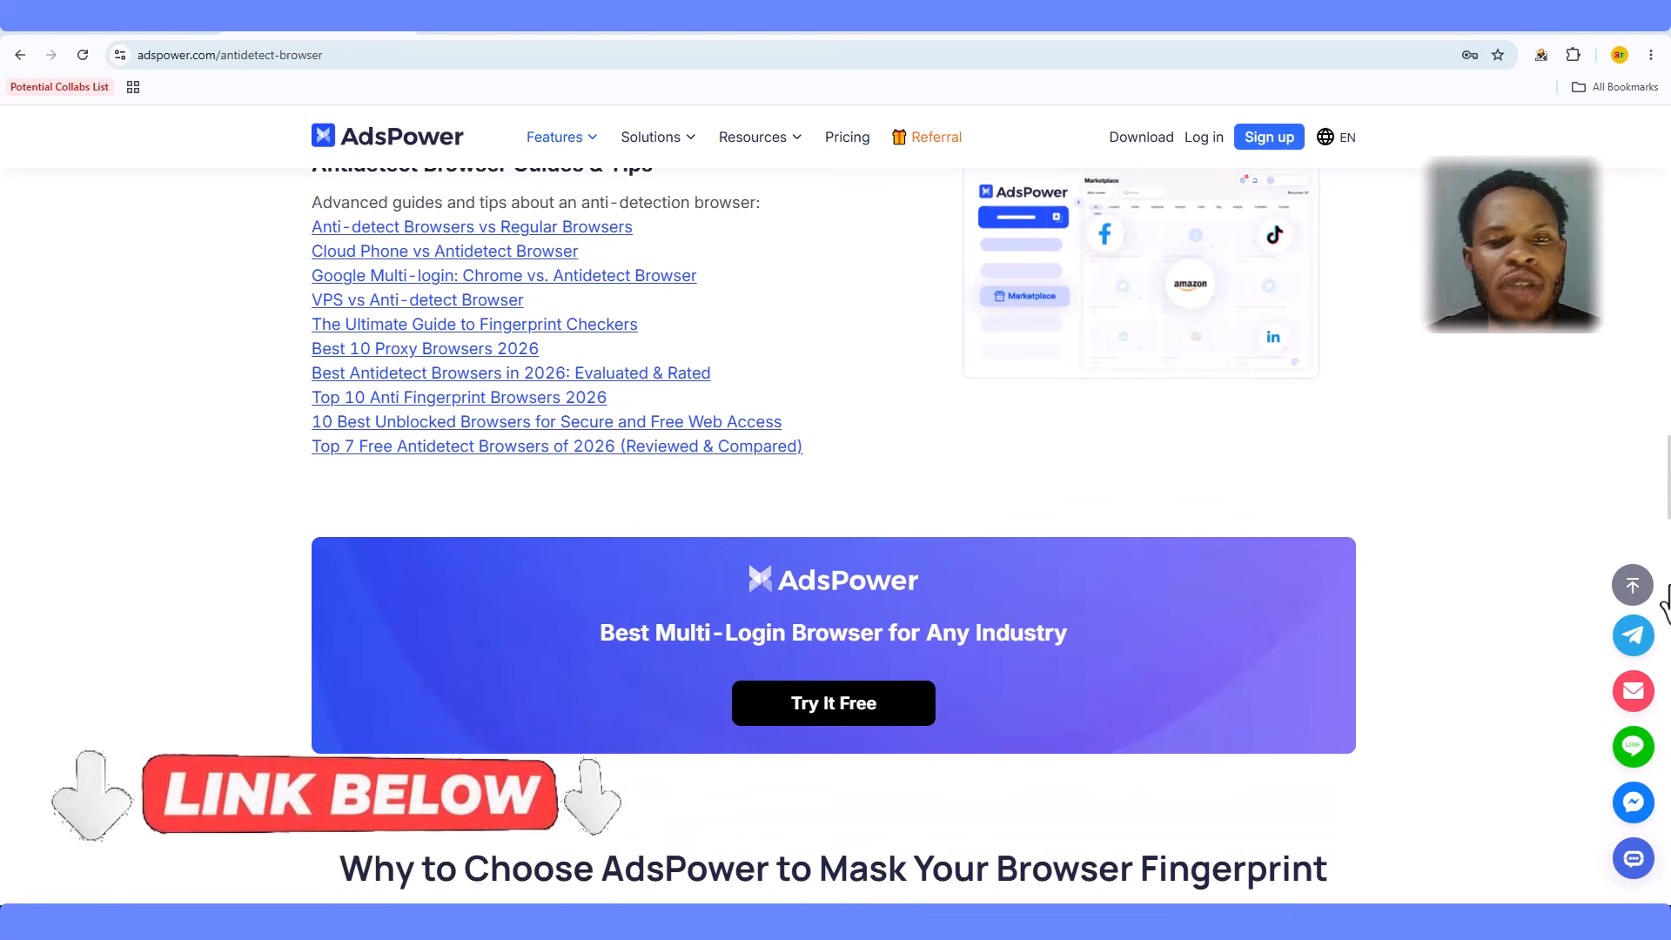
{"action": "scroll", "coordinate": [1665, 601], "scroll_direction": "down", "scroll_amount": 3}
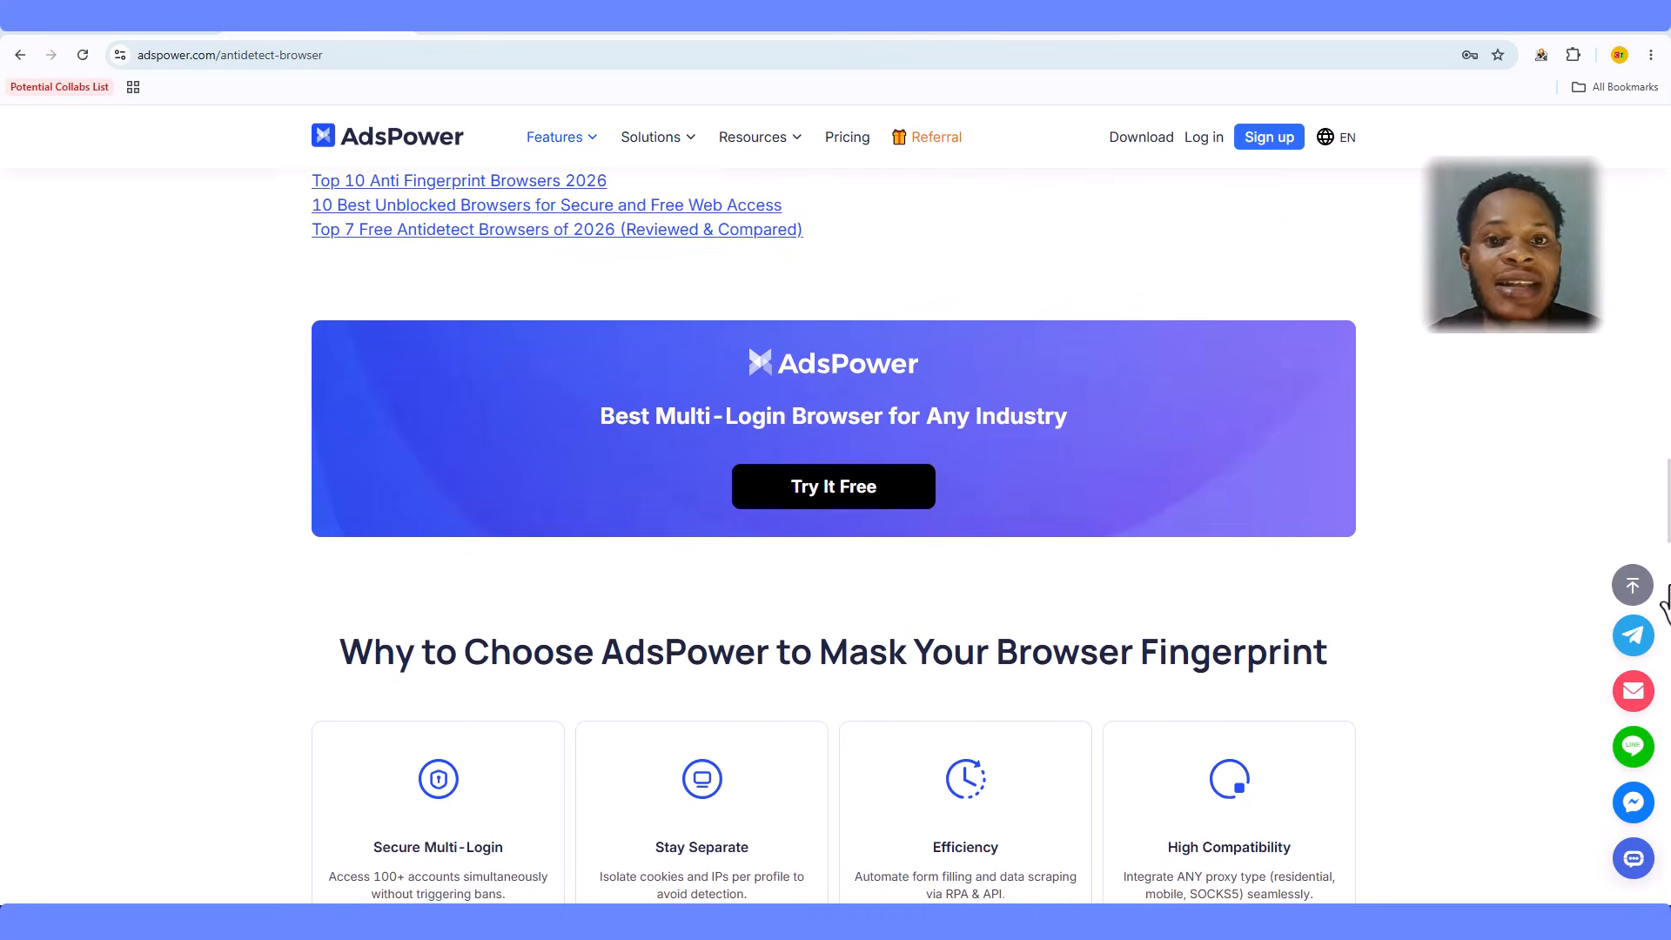